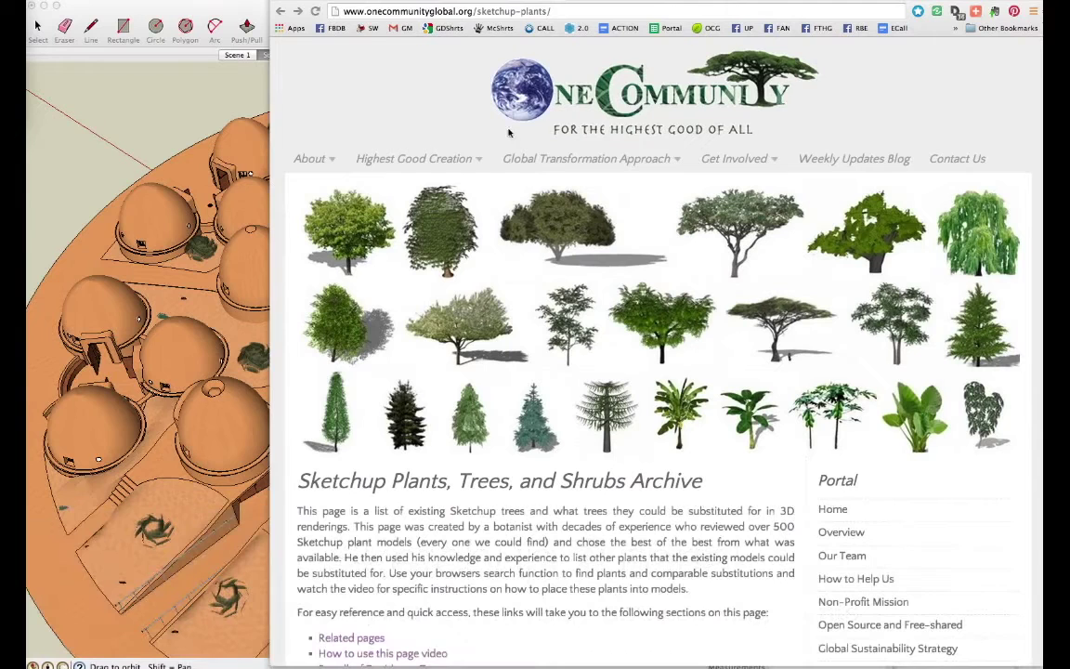
- Highlight the onecommunityglobal.org domain and /sketchup-plants/ path in the page address to point them out
{"action": "left_click", "coordinate": [350, 13]}
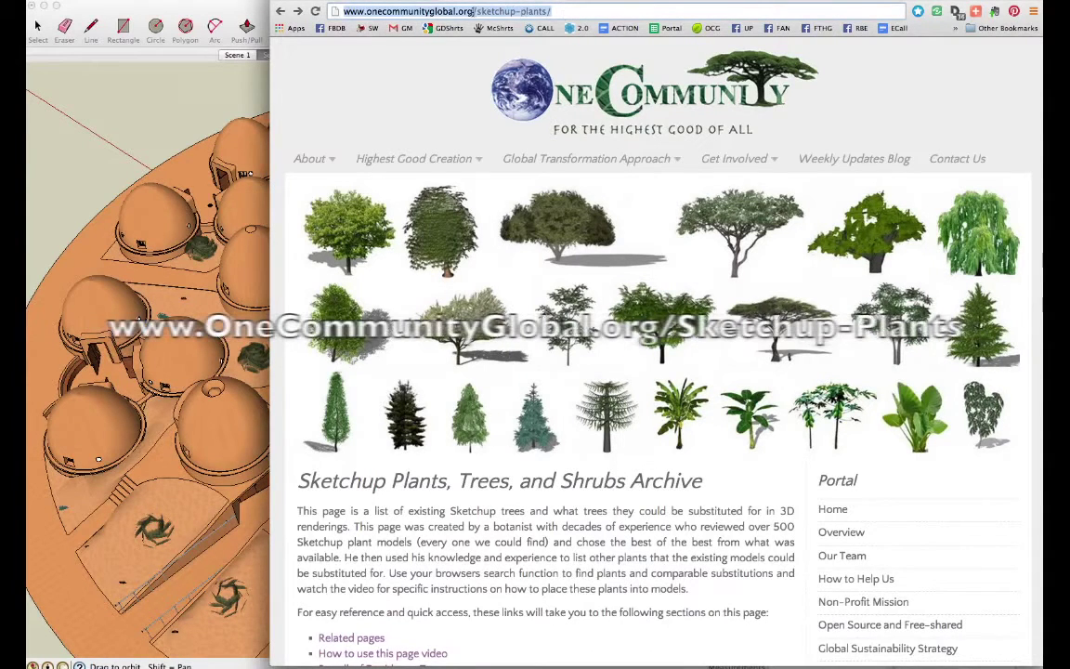
{"action": "left_click", "coordinate": [475, 11]}
{"action": "left_click_drag", "start_coordinate": [475, 11], "coordinate": [344, 11]}
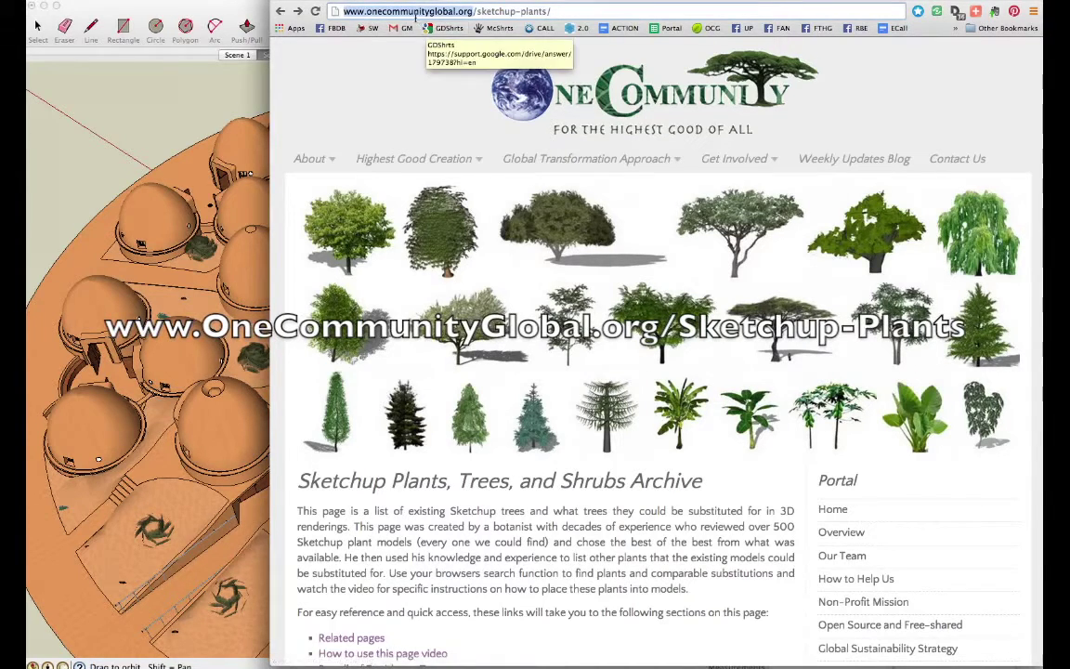
{"action": "left_click", "coordinate": [475, 11]}
{"action": "left_click_drag", "start_coordinate": [474, 11], "coordinate": [557, 12]}
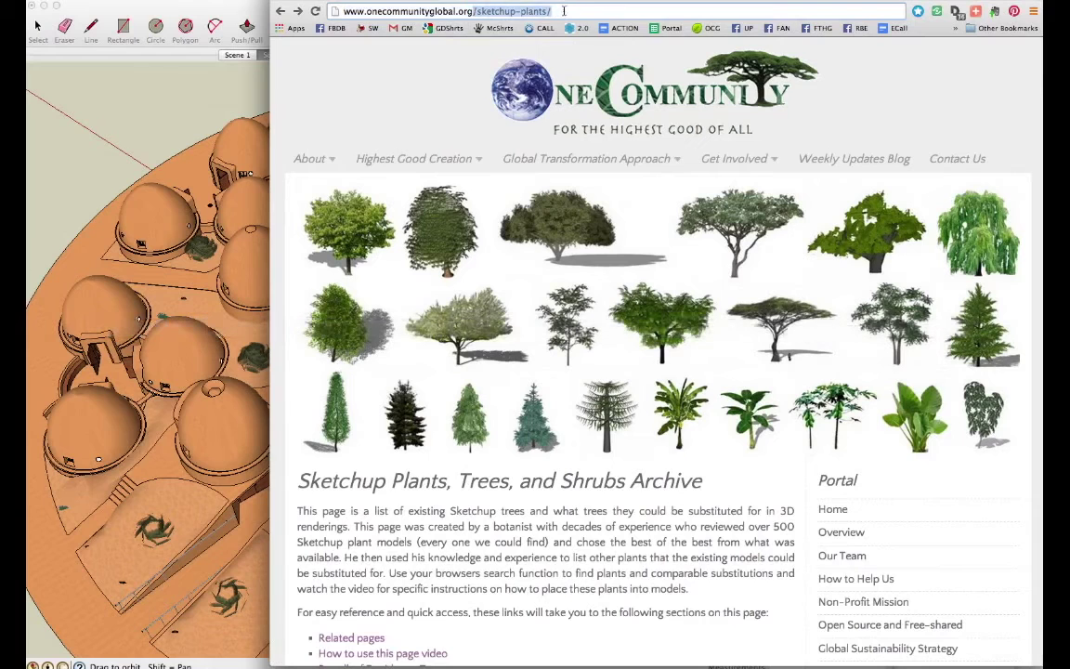
{"action": "triple_click", "coordinate": [562, 11]}
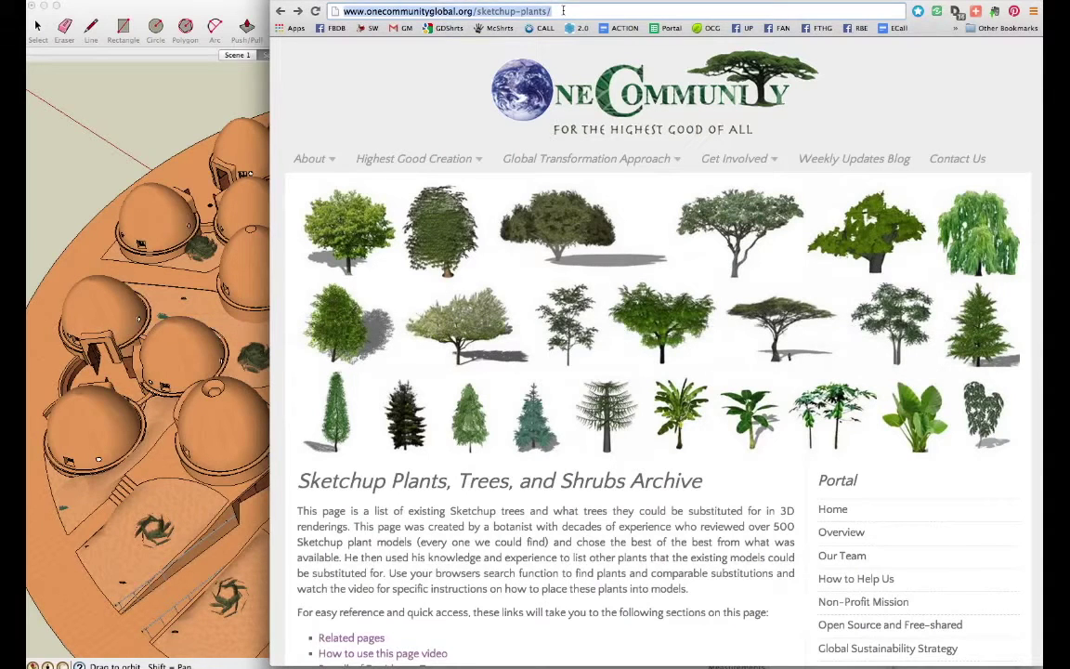
{"action": "left_click", "coordinate": [512, 537]}
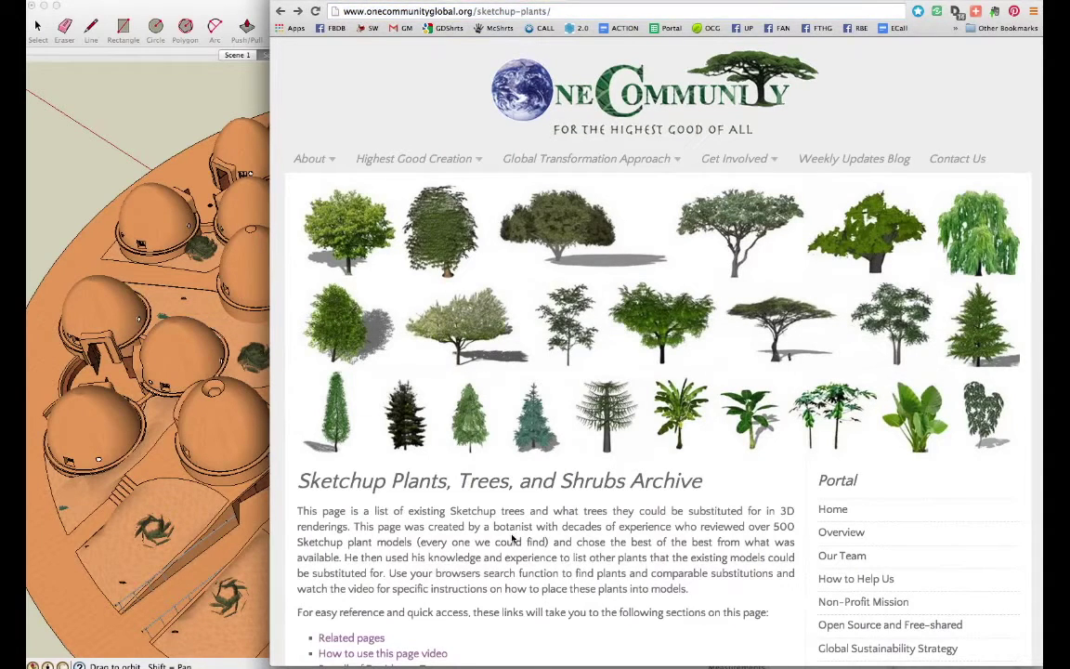
- Scroll down past the section links and tutorial video to the Broadleaf Deciduous Trees heading
{"action": "scroll", "coordinate": [512, 537], "scroll_direction": "down", "scroll_amount": 2}
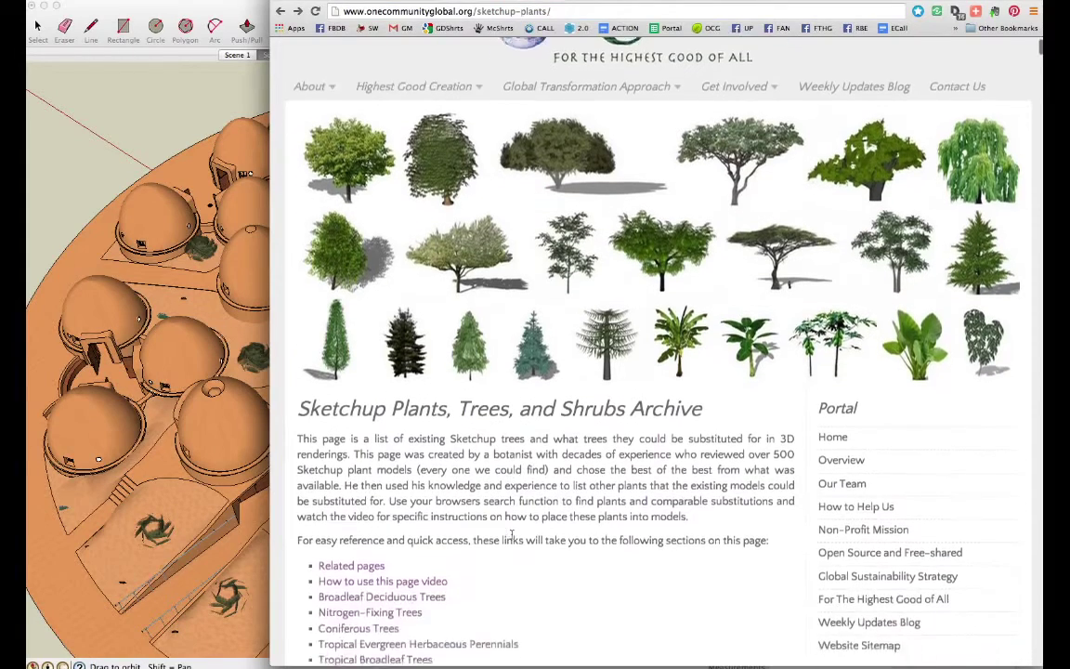
{"action": "scroll", "coordinate": [511, 537], "scroll_direction": "down", "scroll_amount": 1}
{"action": "scroll", "coordinate": [512, 537], "scroll_direction": "down", "scroll_amount": 1}
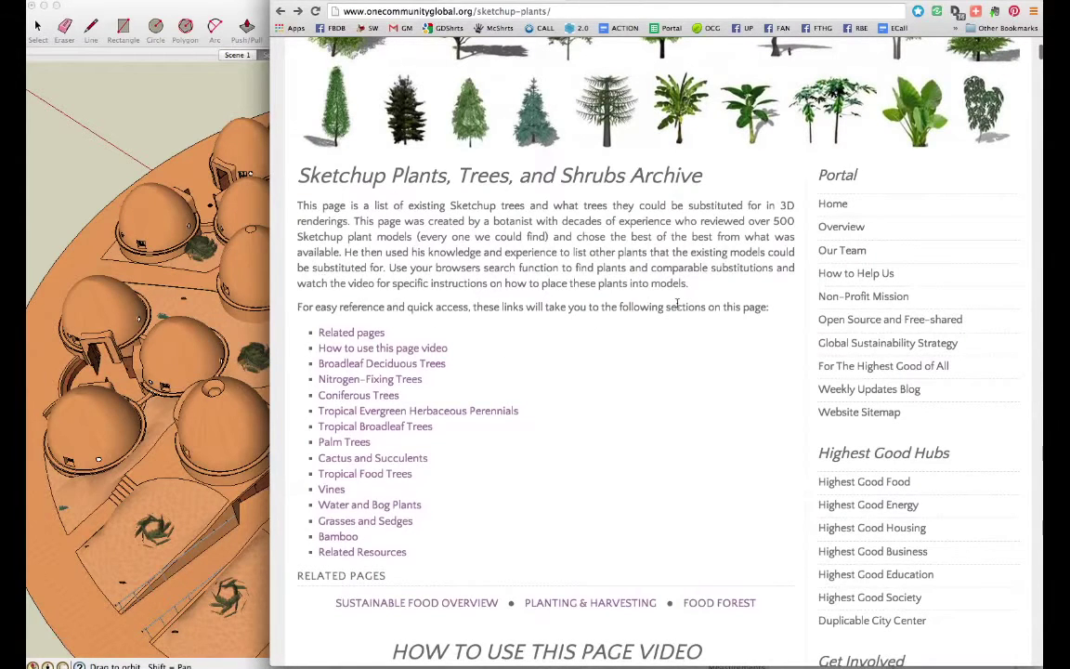
{"action": "scroll", "coordinate": [615, 441], "scroll_direction": "down", "scroll_amount": 3}
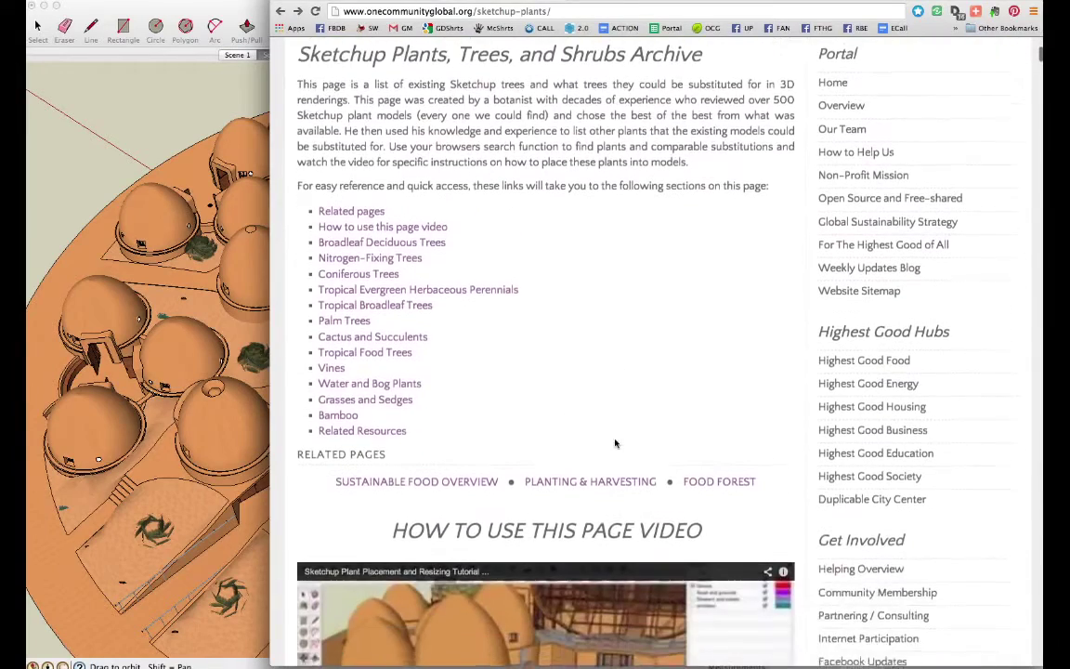
{"action": "scroll", "coordinate": [618, 465], "scroll_direction": "down", "scroll_amount": 5}
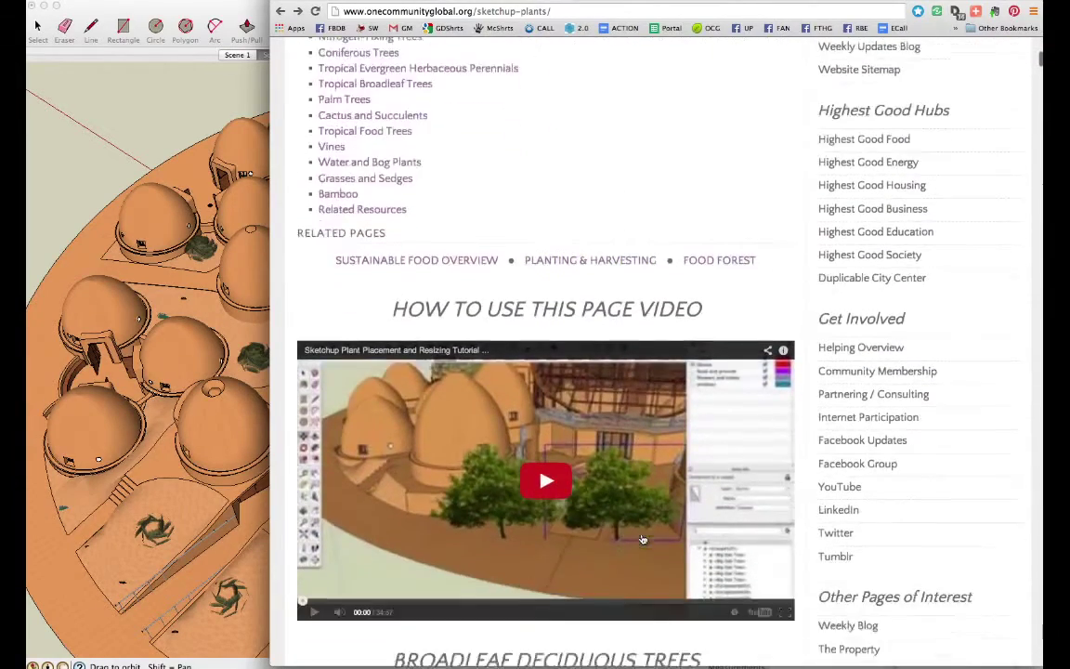
{"action": "scroll", "coordinate": [641, 539], "scroll_direction": "down", "scroll_amount": 3}
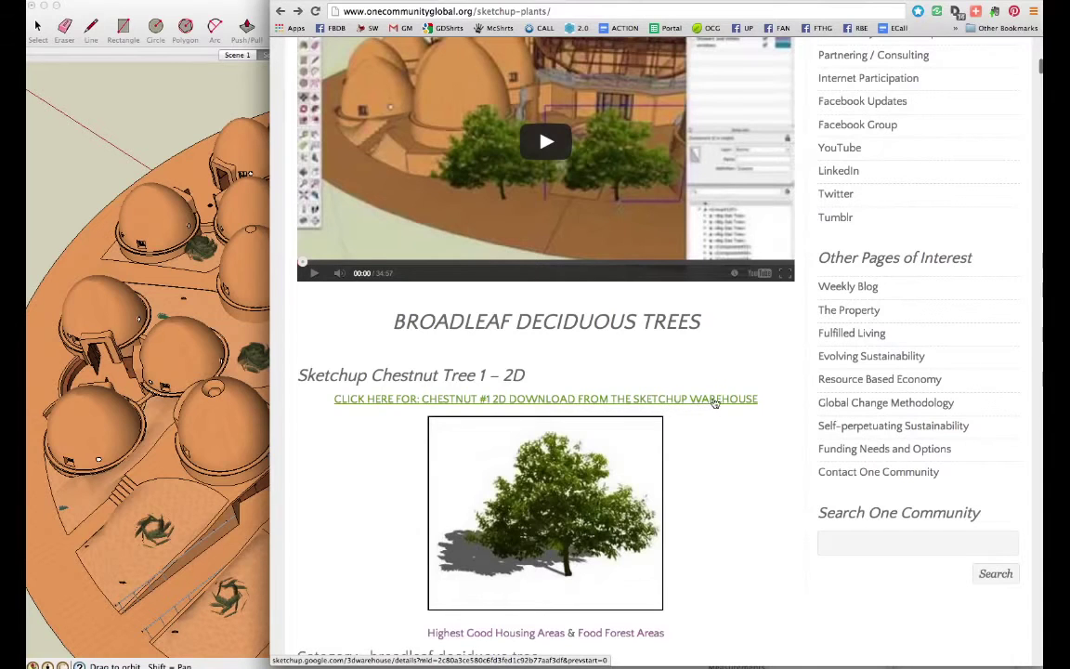
{"action": "scroll", "coordinate": [740, 543], "scroll_direction": "down", "scroll_amount": 2}
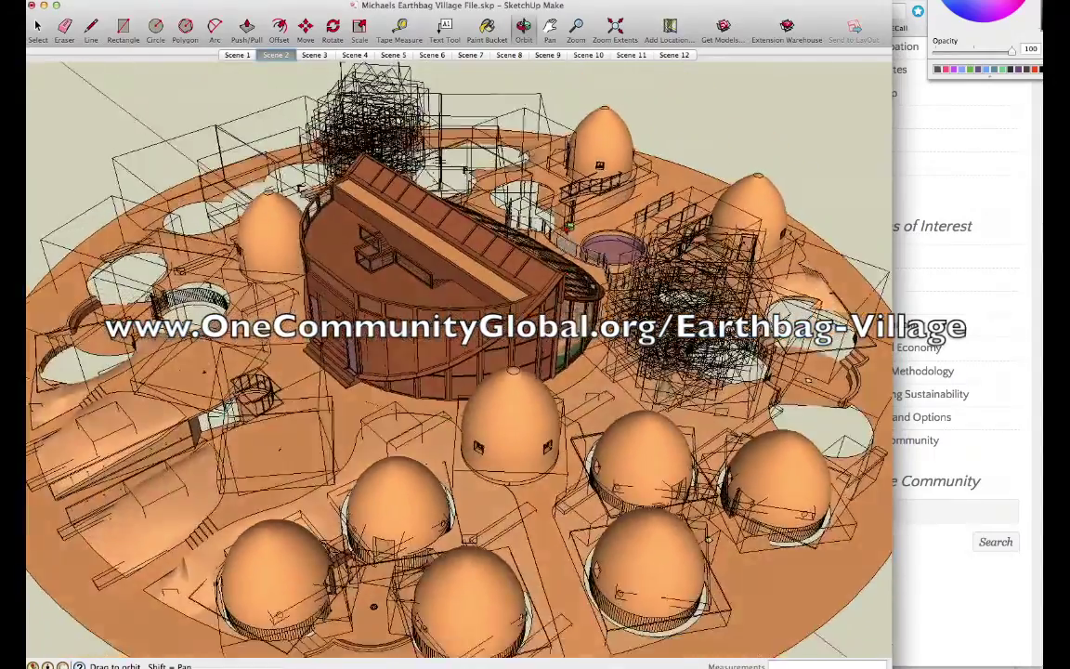
- Orbit the earthbag village model to a higher, rotated overview
{"action": "mouse_move", "coordinate": [570, 225]}
{"action": "left_mouse_down"}
{"action": "mouse_move", "coordinate": [407, 397]}
{"action": "mouse_move", "coordinate": [675, 437]}
{"action": "left_mouse_up"}
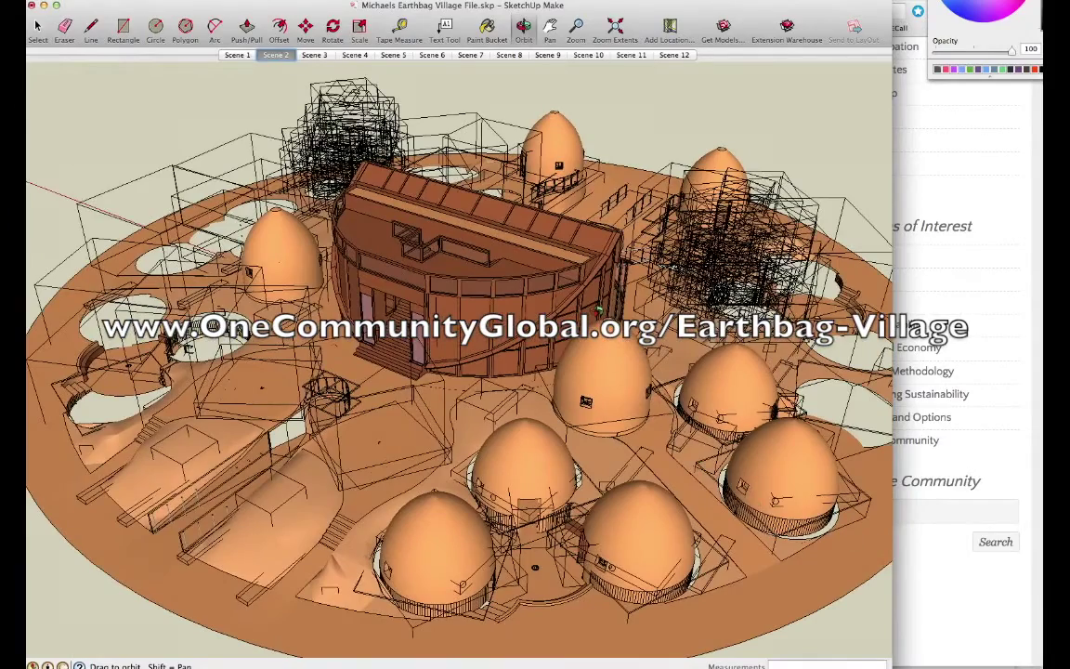
{"action": "left_click_drag", "start_coordinate": [591, 364], "coordinate": [589, 397]}
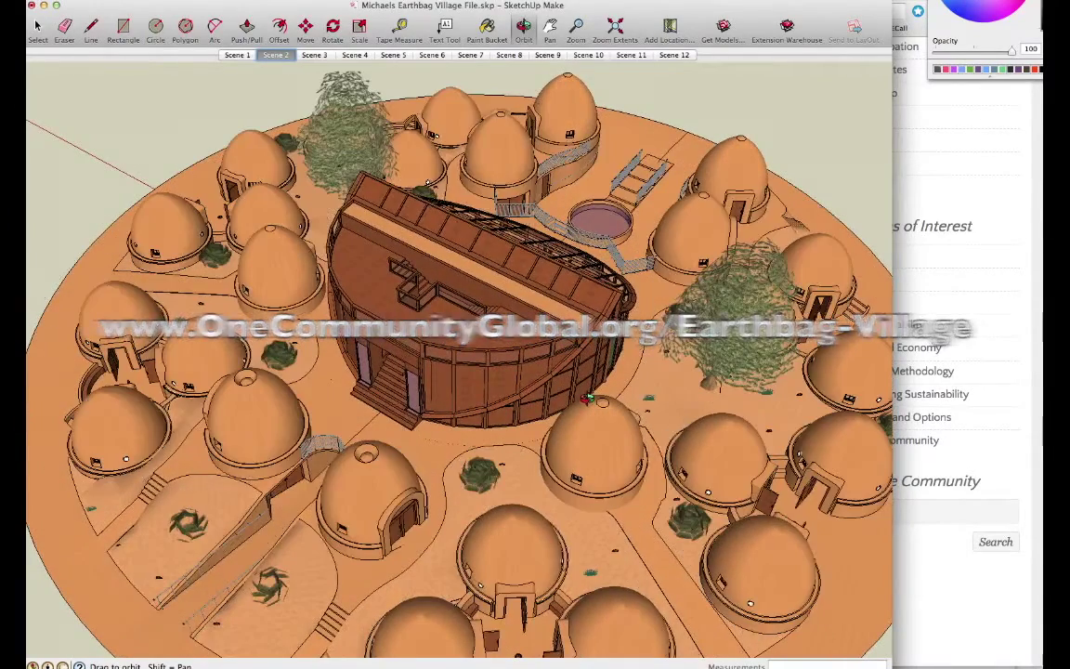
- Return to the plants archive page and scroll past Chestnut Tree 1 to the Sketchup Chestnut Tree 2 – 2D entry
{"action": "left_click", "coordinate": [936, 598]}
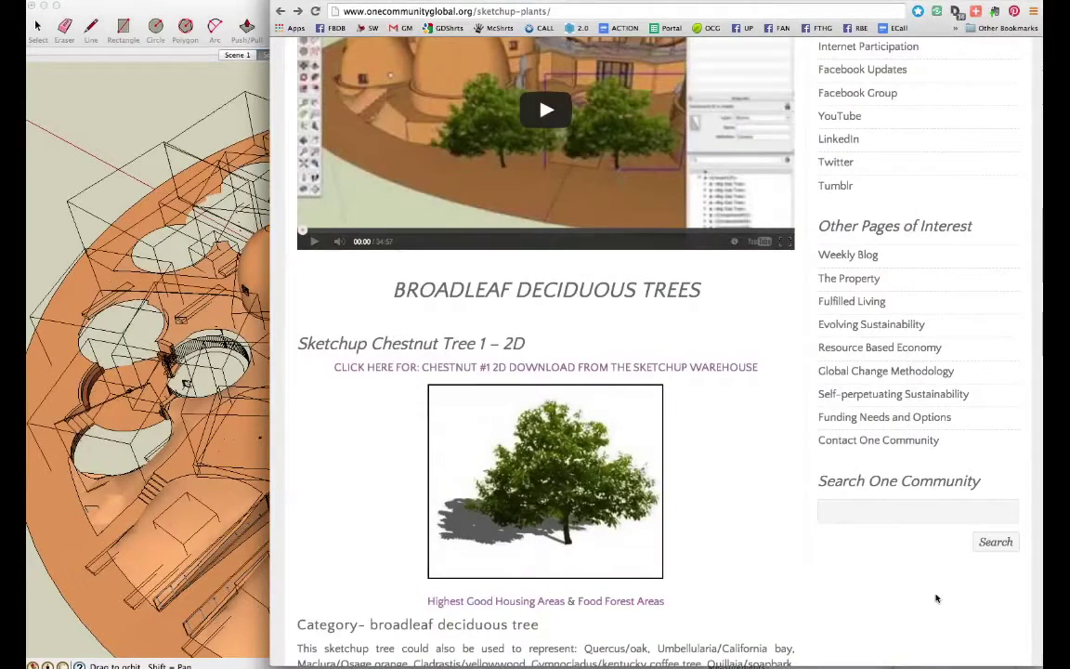
{"action": "scroll", "coordinate": [707, 456], "scroll_direction": "down", "scroll_amount": 4}
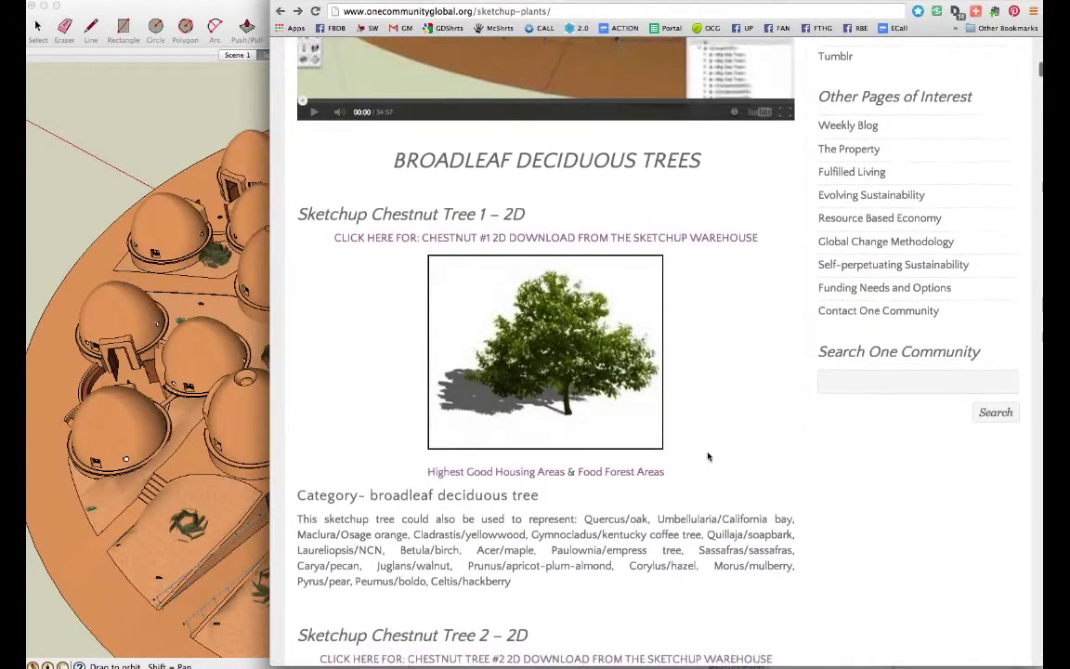
{"action": "scroll", "coordinate": [708, 456], "scroll_direction": "down", "scroll_amount": 1}
{"action": "scroll", "coordinate": [707, 456], "scroll_direction": "down", "scroll_amount": 2}
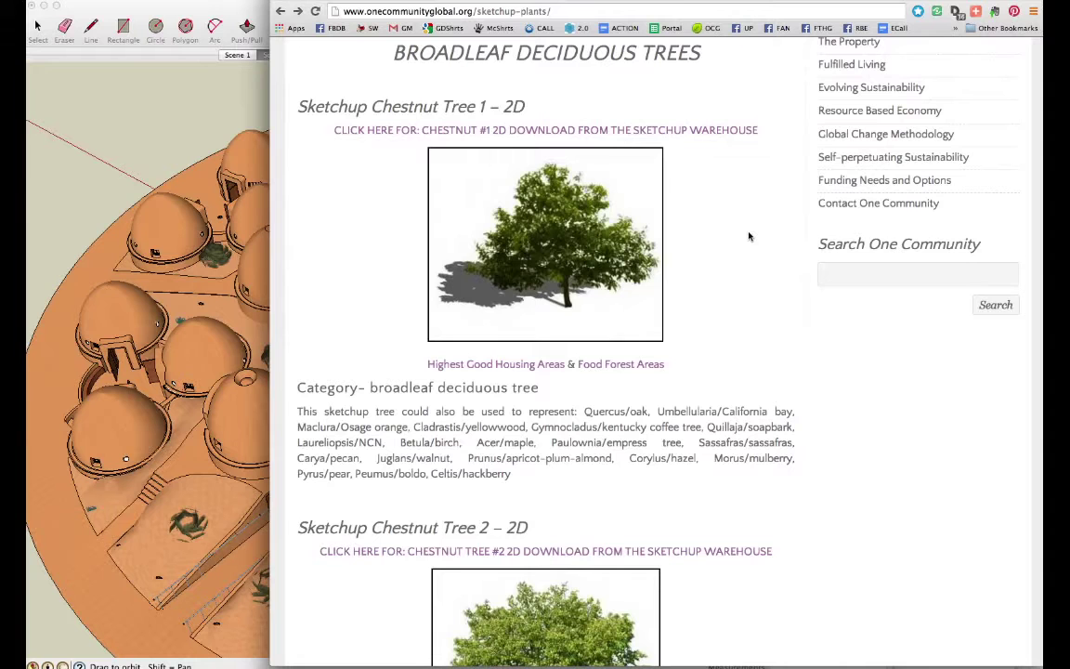
{"action": "scroll", "coordinate": [749, 236], "scroll_direction": "down", "scroll_amount": 1}
{"action": "scroll", "coordinate": [749, 236], "scroll_direction": "down", "scroll_amount": 1}
{"action": "scroll", "coordinate": [750, 235], "scroll_direction": "down", "scroll_amount": 1}
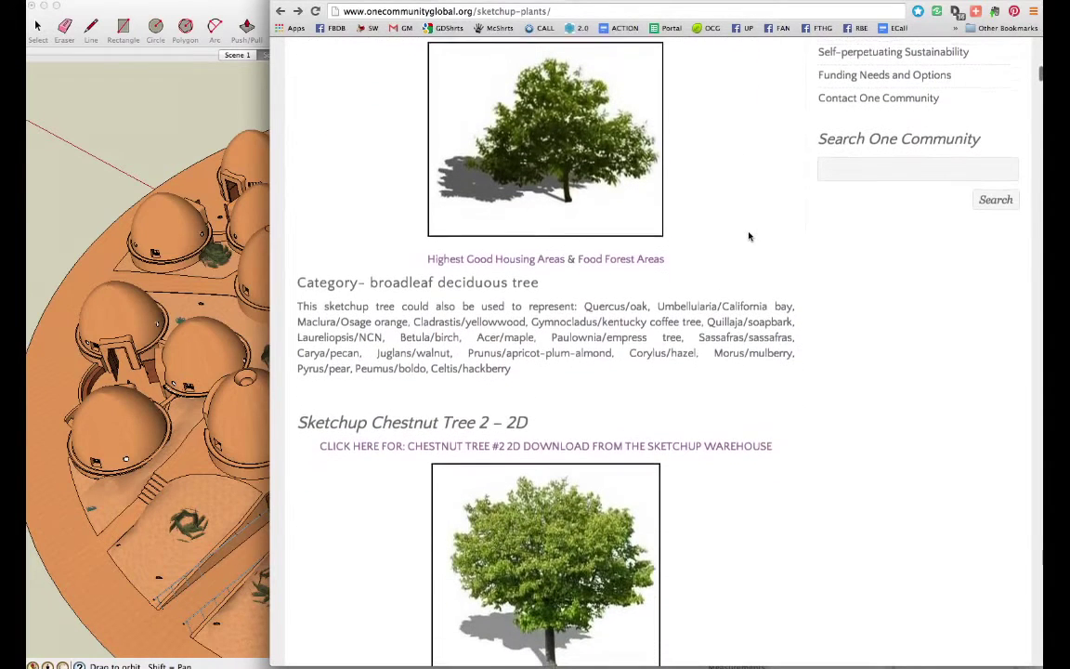
{"action": "scroll", "coordinate": [750, 235], "scroll_direction": "down", "scroll_amount": 1}
{"action": "scroll", "coordinate": [765, 251], "scroll_direction": "down", "scroll_amount": 1}
{"action": "scroll", "coordinate": [765, 251], "scroll_direction": "down", "scroll_amount": 1}
{"action": "scroll", "coordinate": [765, 251], "scroll_direction": "down", "scroll_amount": 1}
{"action": "scroll", "coordinate": [765, 248], "scroll_direction": "down", "scroll_amount": 1}
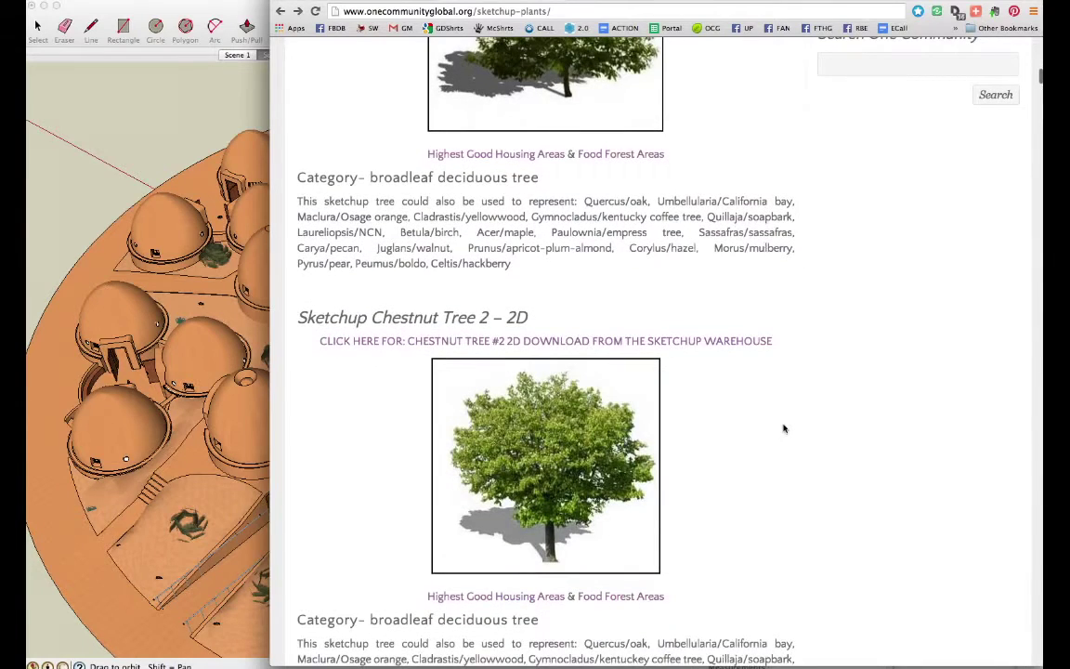
{"action": "scroll", "coordinate": [782, 429], "scroll_direction": "down", "scroll_amount": 1}
{"action": "scroll", "coordinate": [783, 428], "scroll_direction": "down", "scroll_amount": 1}
{"action": "scroll", "coordinate": [783, 428], "scroll_direction": "down", "scroll_amount": 1}
{"action": "scroll", "coordinate": [783, 428], "scroll_direction": "down", "scroll_amount": 1}
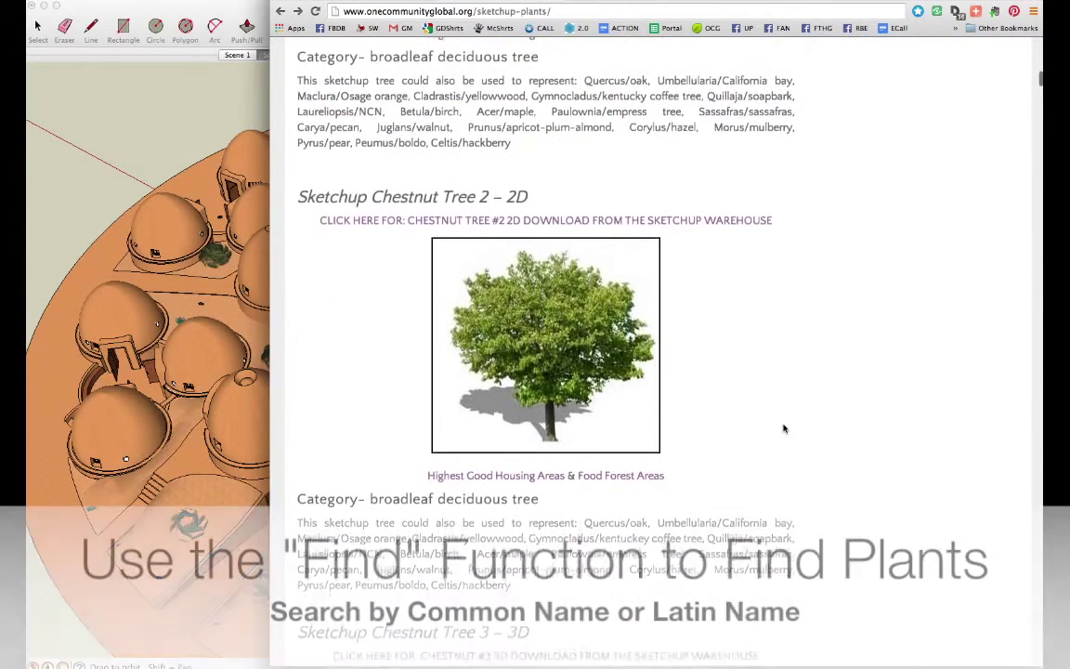
{"action": "scroll", "coordinate": [783, 428], "scroll_direction": "down", "scroll_amount": 1}
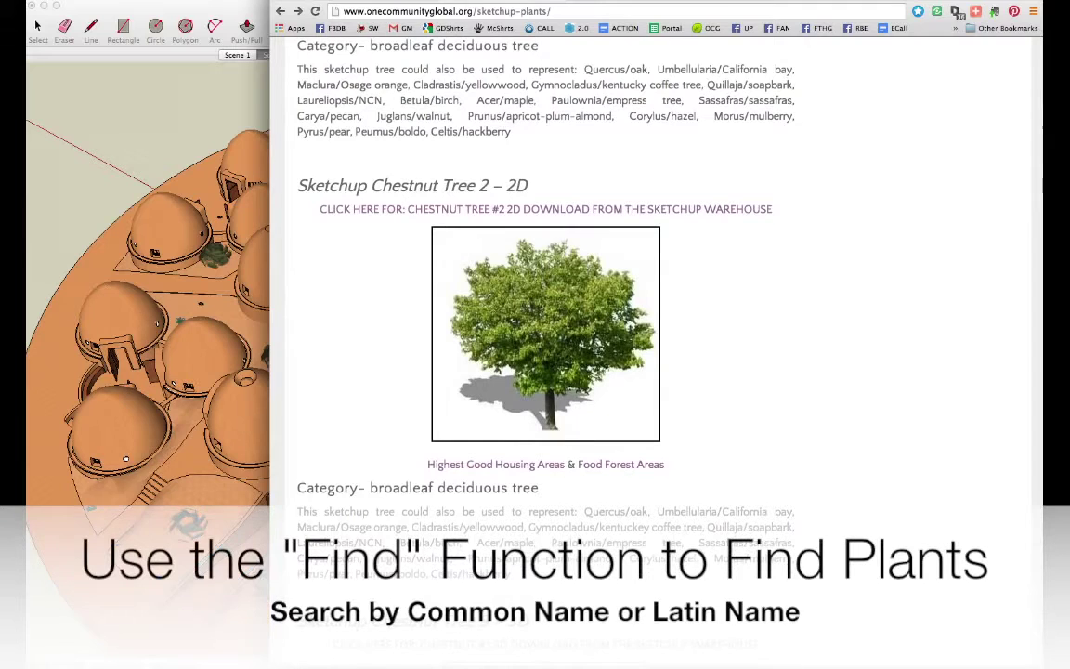
- Search the page for 'maple' and step through its matches, including the one under Oak Tree 1
{"action": "key", "text": "super+f"}
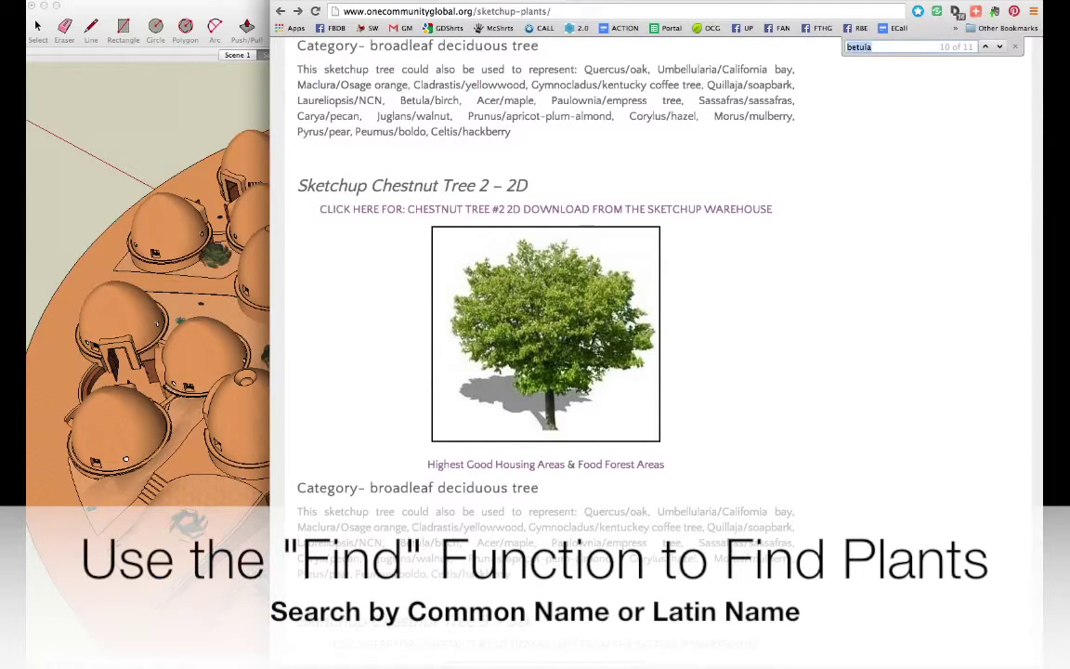
{"action": "type", "text": "maple"}
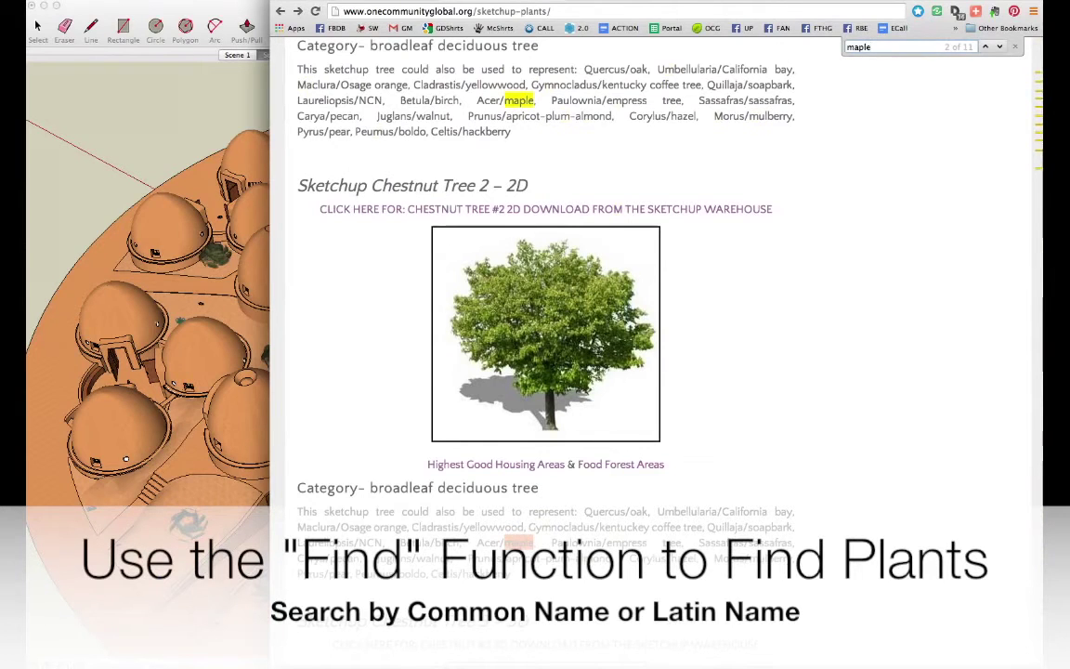
{"action": "key", "text": "Return"}
{"action": "key", "text": "Return"}
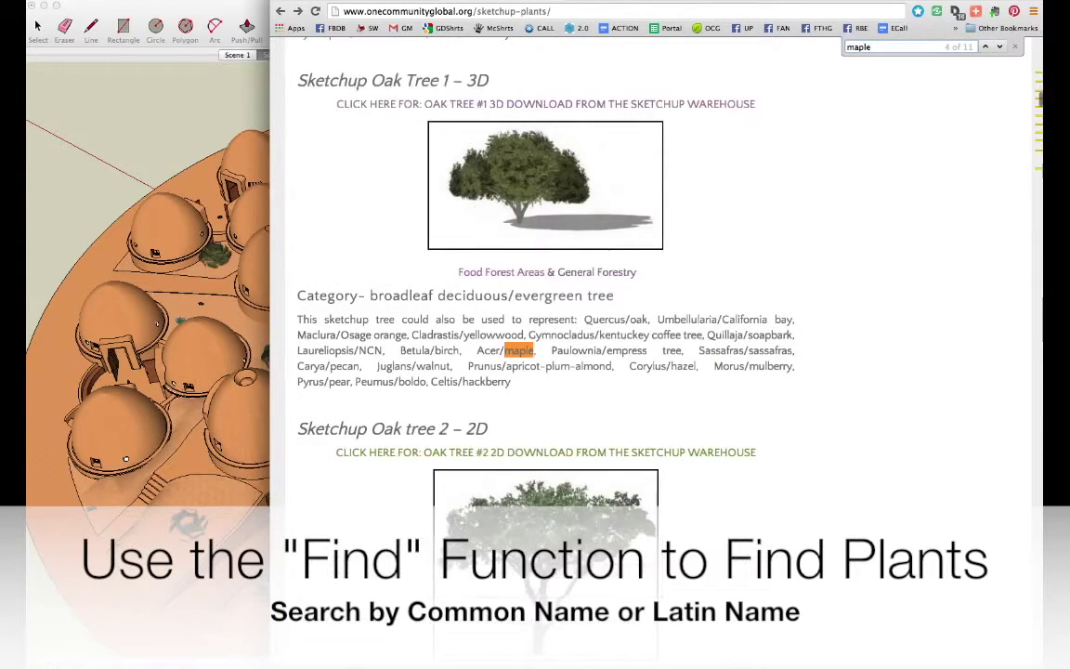
{"action": "key", "text": "Return"}
{"action": "key", "text": "Return"}
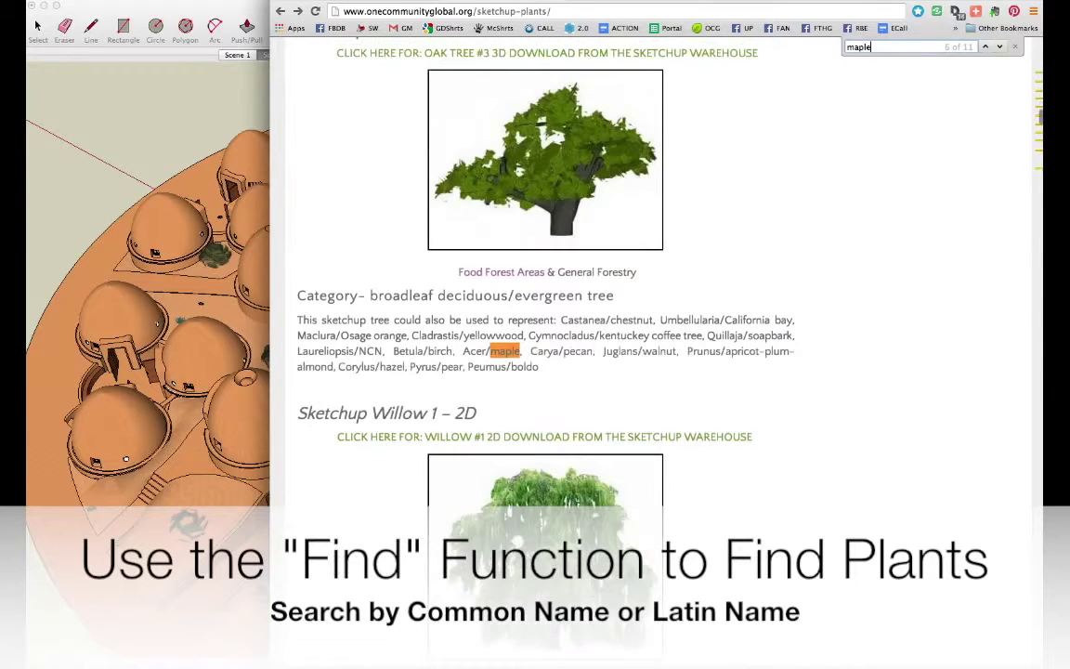
{"action": "key", "text": "Return"}
{"action": "key", "text": "Return"}
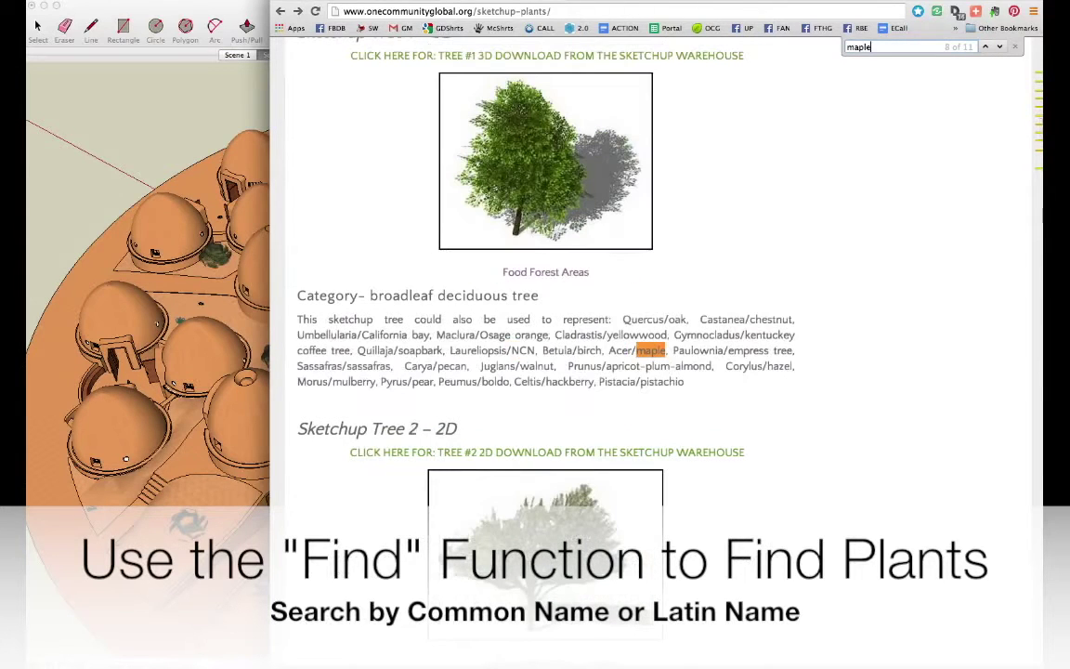
{"action": "key", "text": "Return"}
{"action": "key", "text": "Return"}
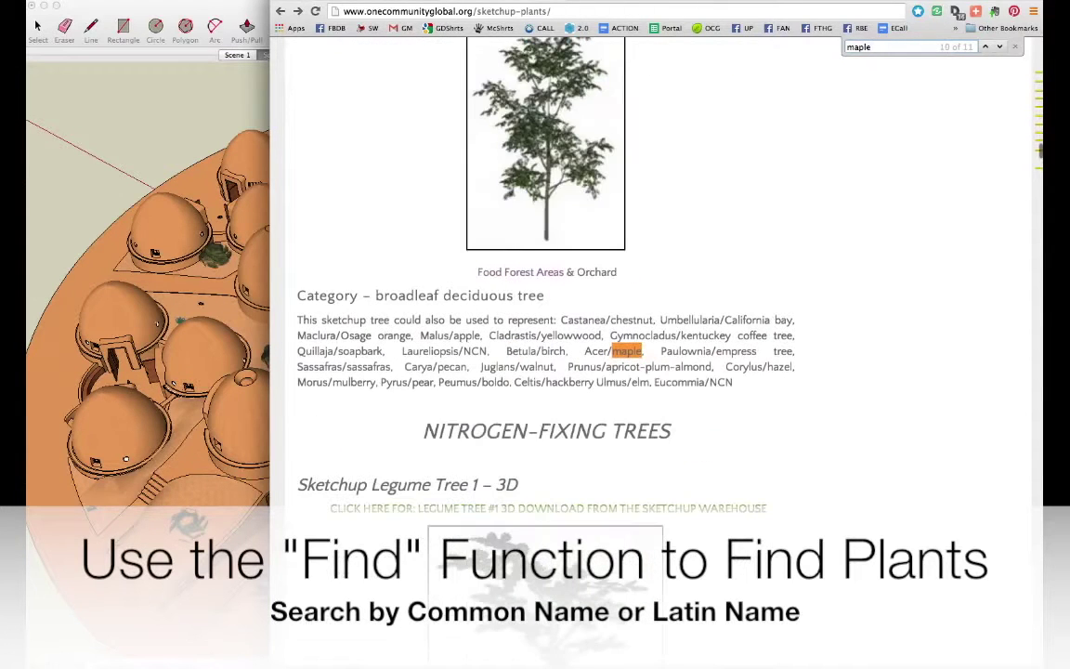
{"action": "key", "text": "Return"}
{"action": "key", "text": "Return"}
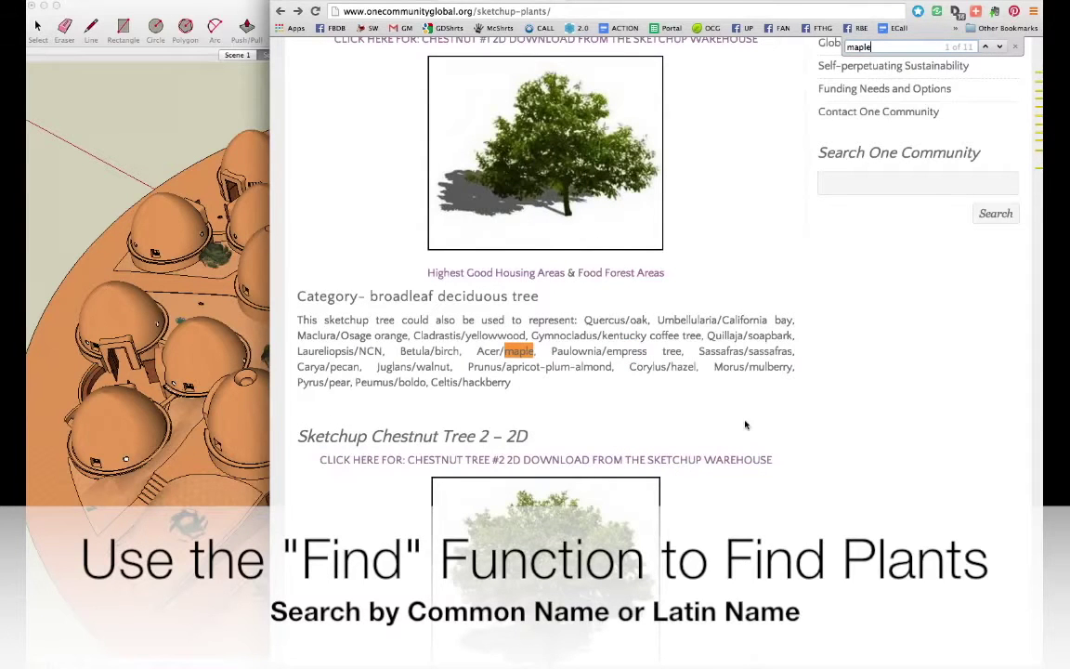
- Change the search term to 'acer' and jump to its match in the Chestnut Tree 1 entry
{"action": "double_click", "coordinate": [849, 46]}
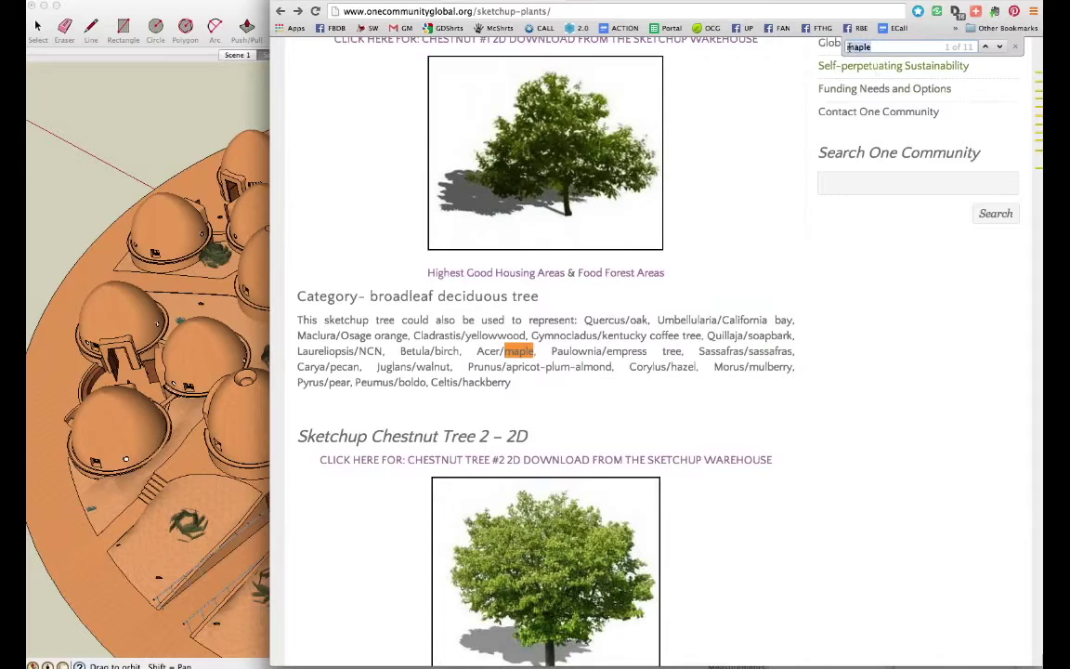
{"action": "type", "text": "acer"}
{"action": "key", "text": "Return"}
{"action": "key", "text": "Return"}
{"action": "key", "text": "Return"}
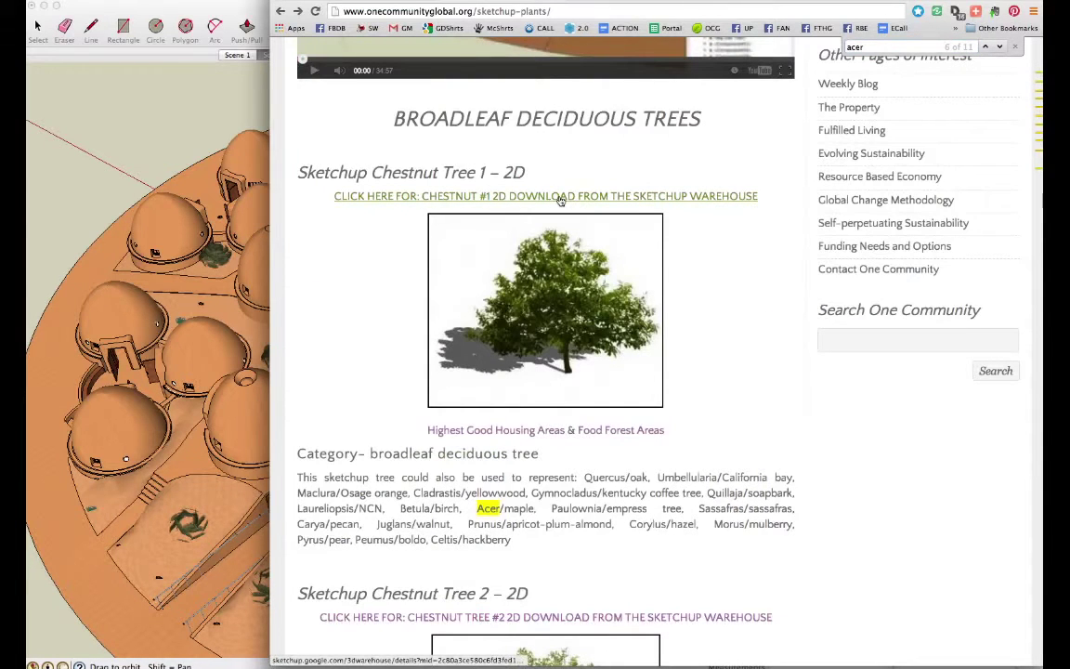
- Download the Chestnut #1 model as a SketchUp .skp, saving it to the Desktop as Castano.skp over the old copy
{"action": "left_click", "coordinate": [560, 200]}
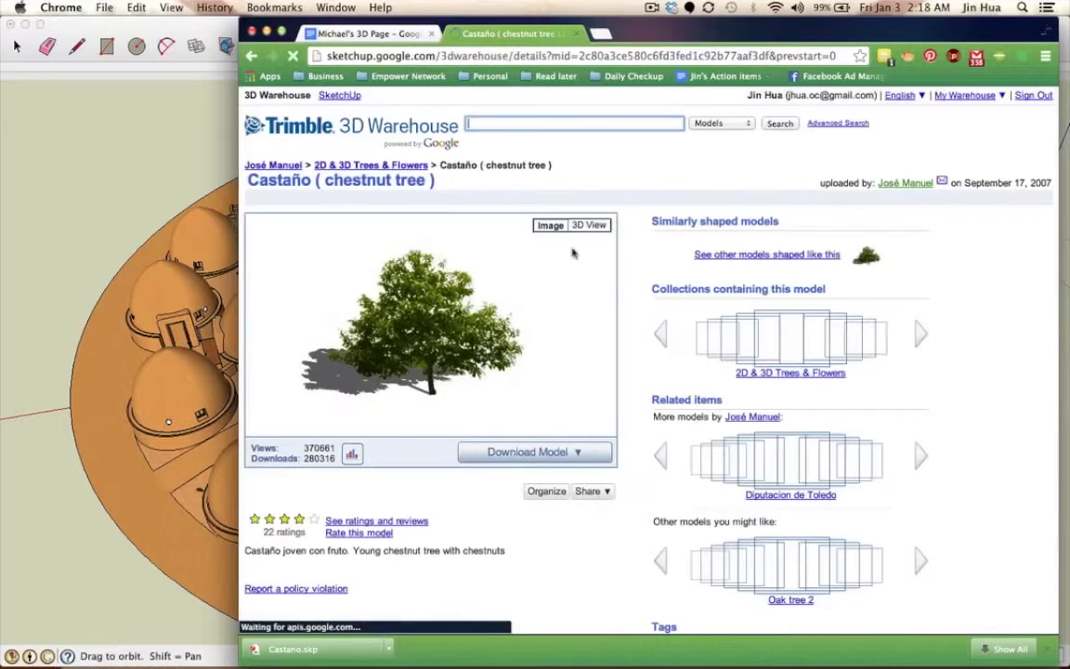
{"action": "left_click", "coordinate": [555, 460]}
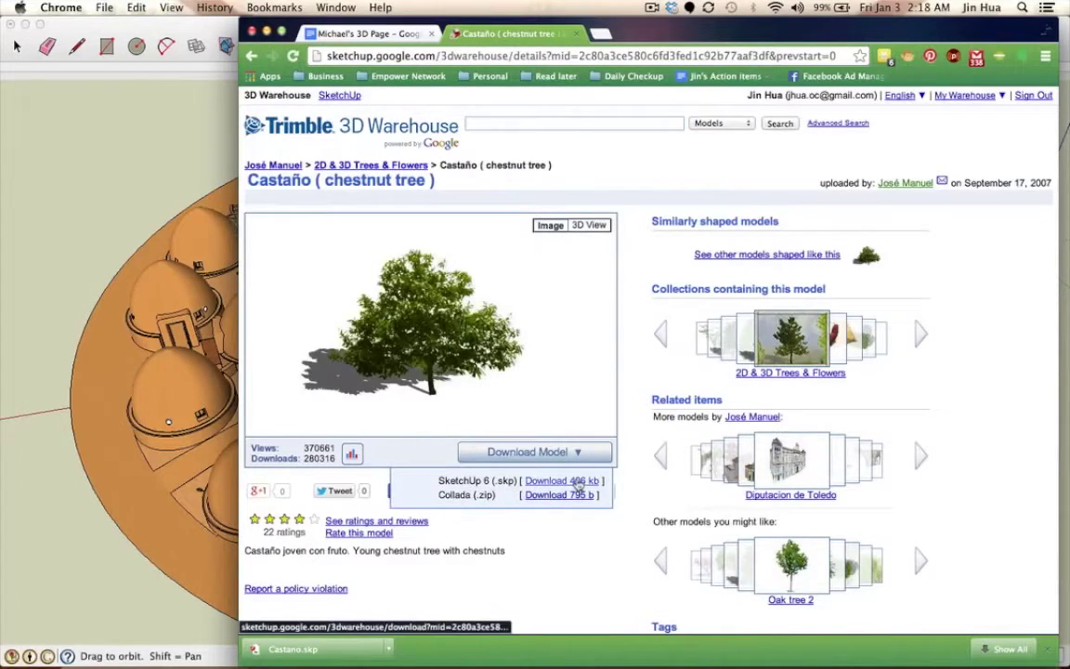
{"action": "left_click", "coordinate": [543, 481]}
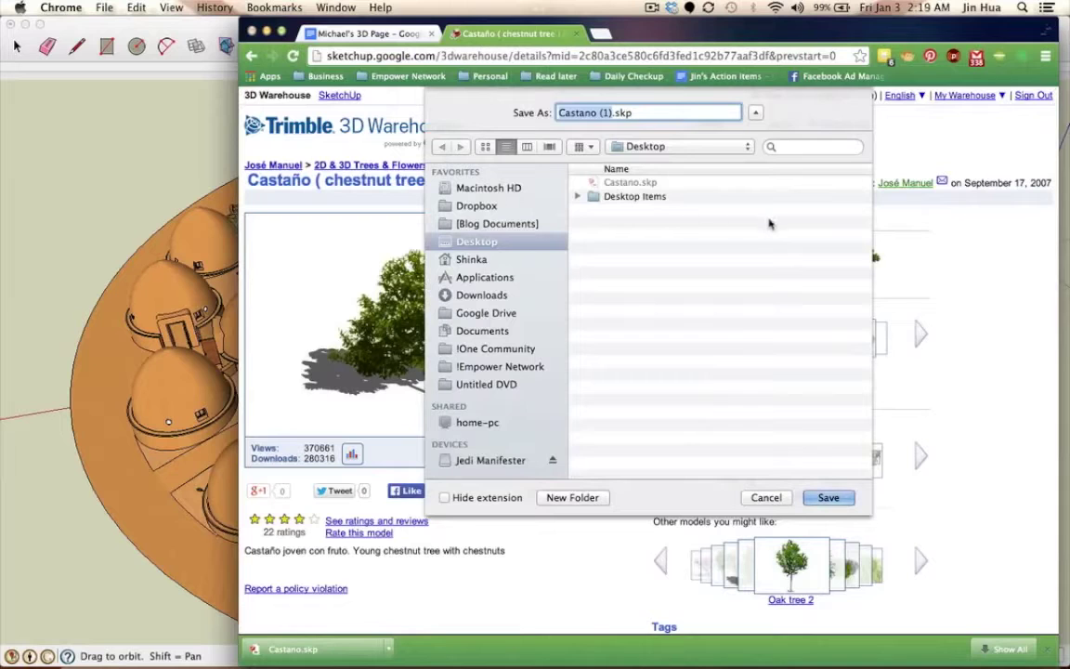
{"action": "left_click", "coordinate": [641, 182]}
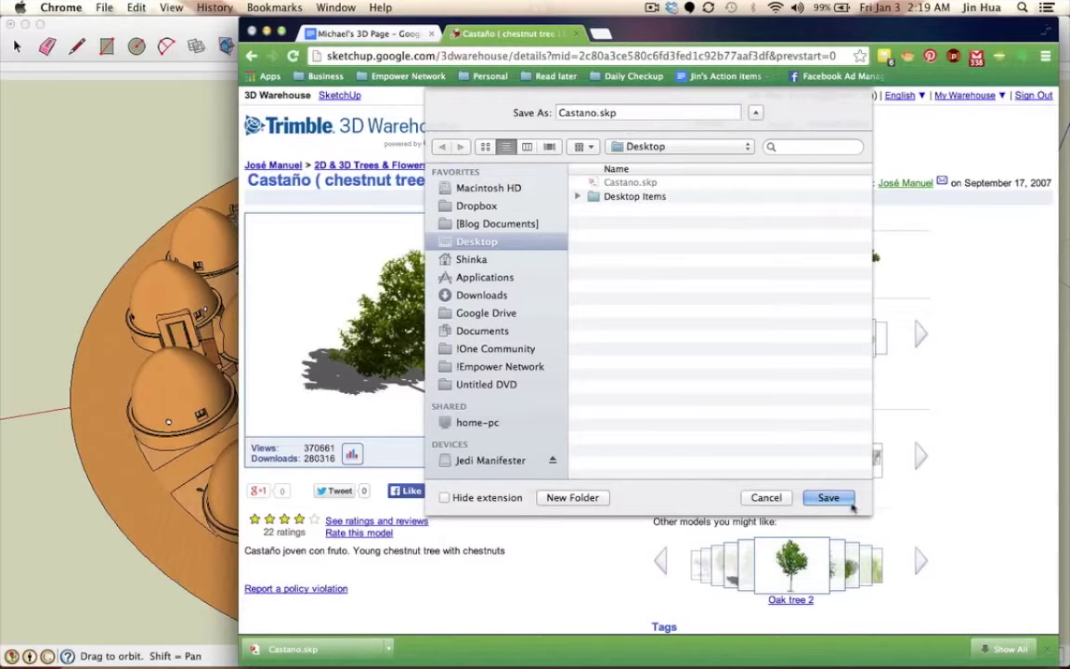
{"action": "left_click", "coordinate": [846, 499]}
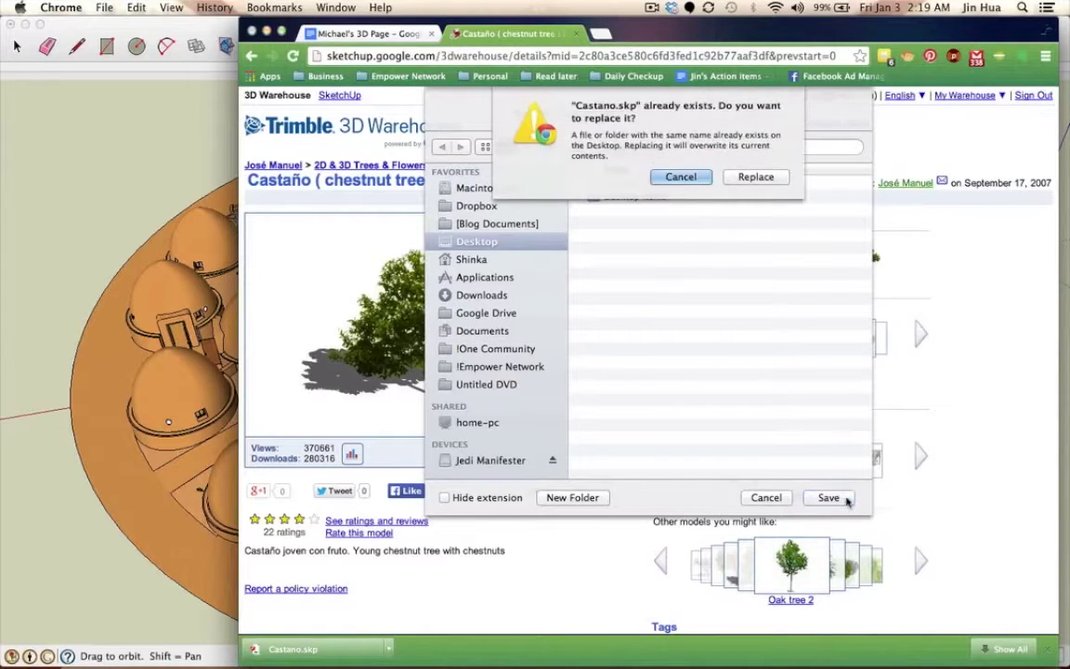
{"action": "left_click", "coordinate": [767, 177]}
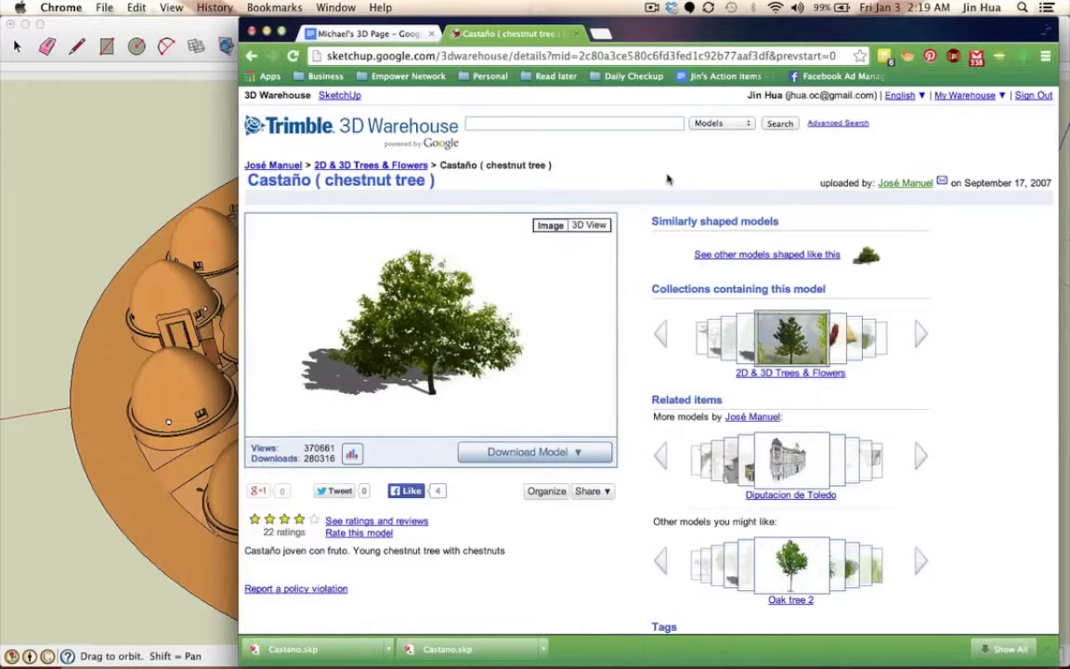
- Reveal the Desktop, move Castano.skp into open space, and open it in SketchUp
{"action": "key", "text": "F11"}
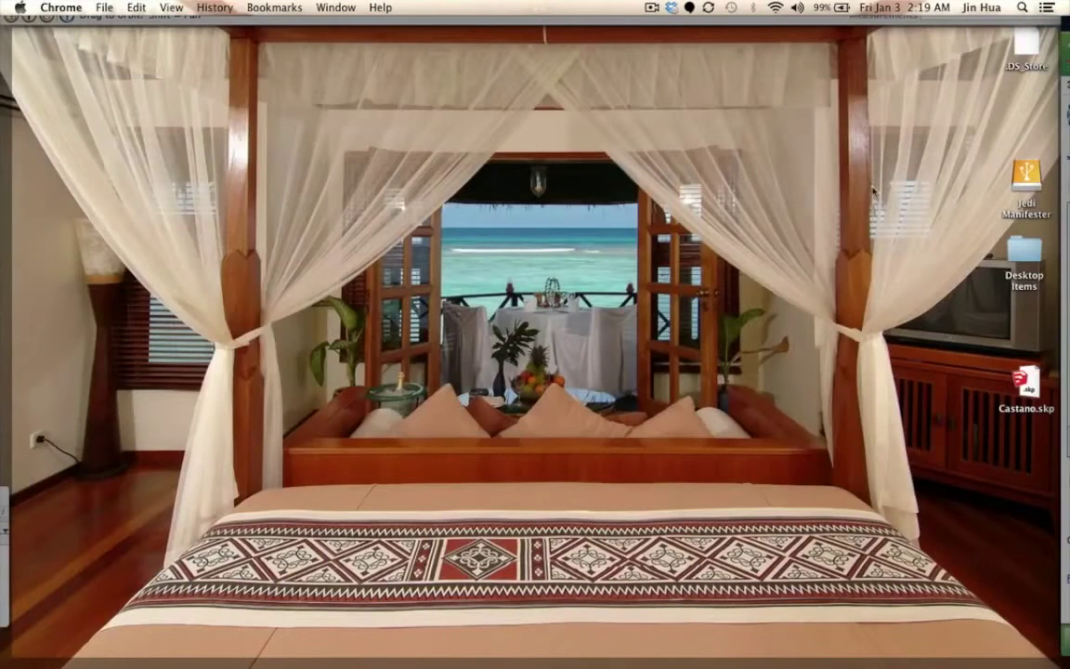
{"action": "left_click", "coordinate": [873, 191]}
{"action": "left_click_drag", "start_coordinate": [1028, 385], "coordinate": [884, 211]}
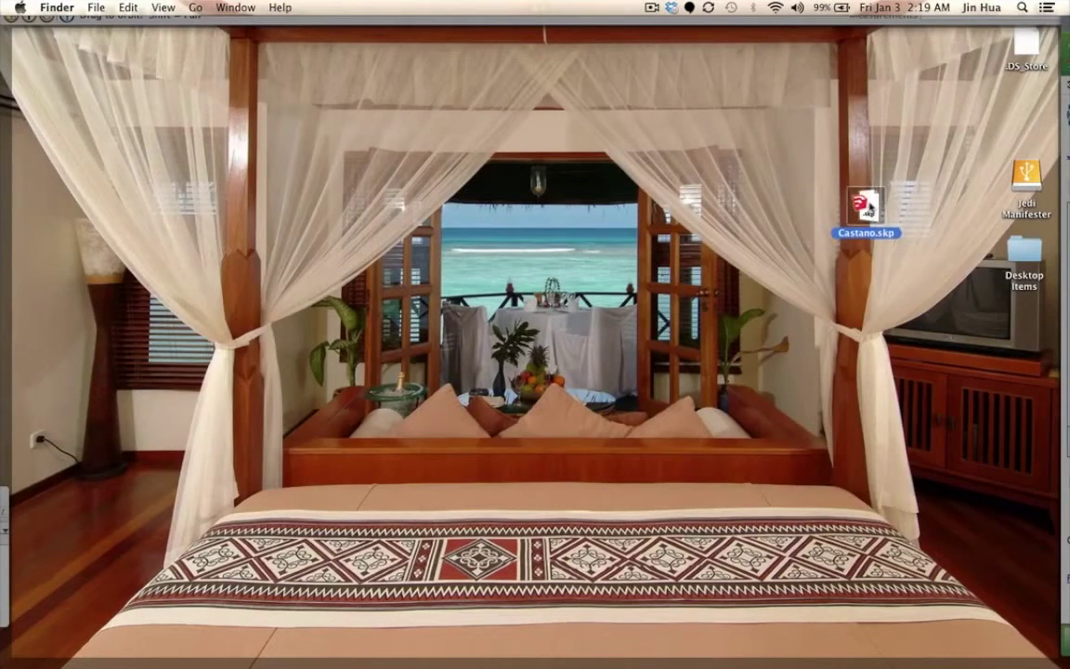
{"action": "double_click", "coordinate": [868, 206]}
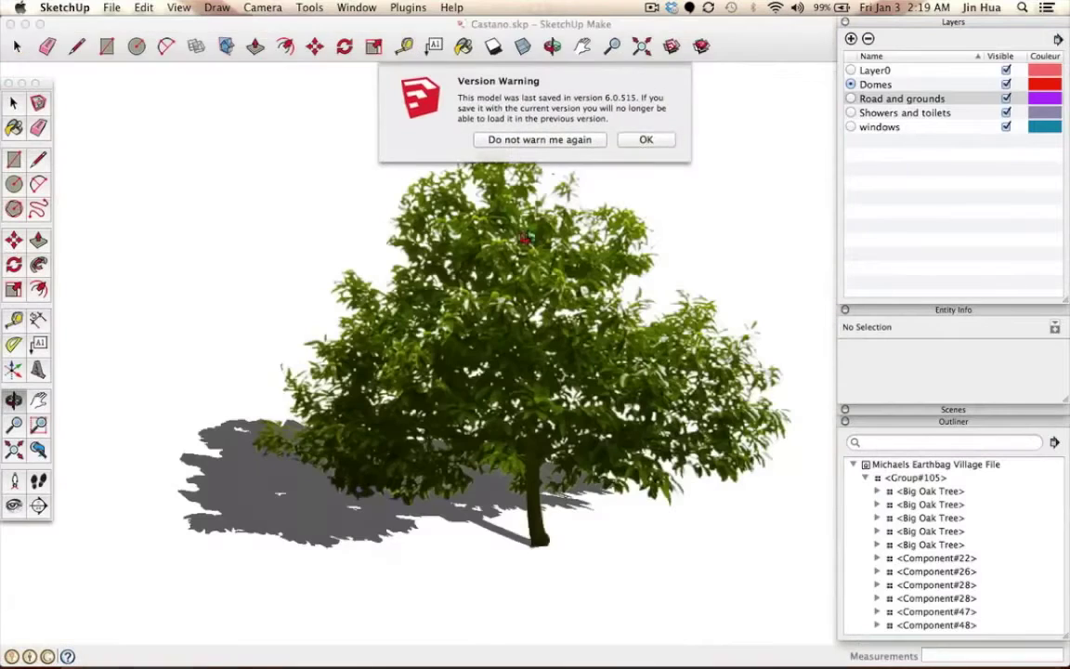
- Dismiss the older-version warning and zoom out on the chestnut tree
{"action": "left_click", "coordinate": [642, 140]}
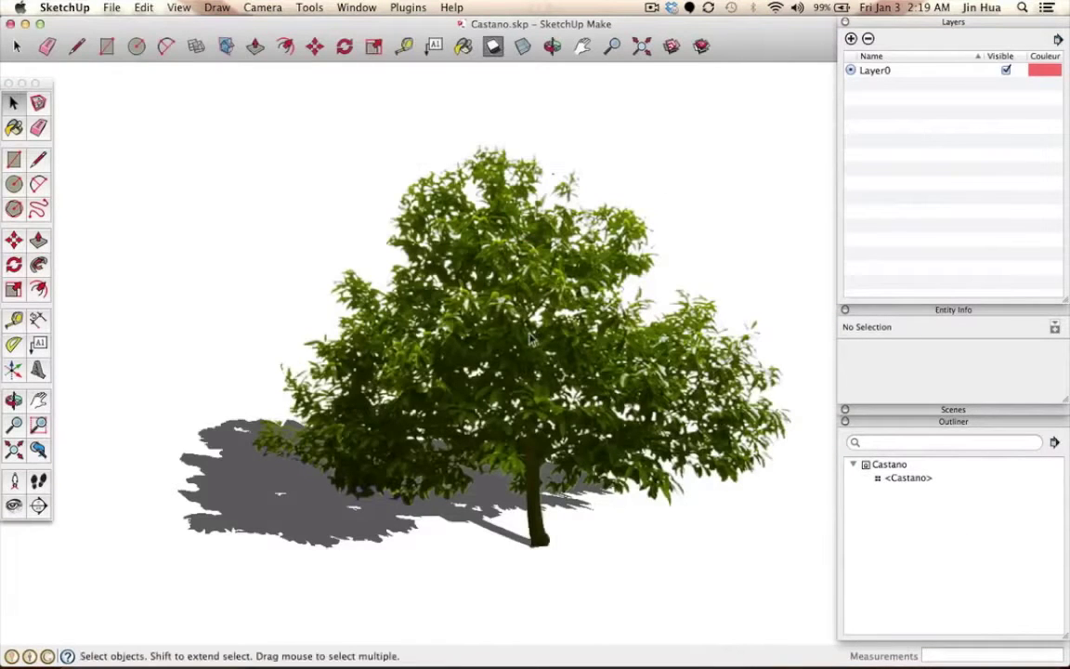
{"action": "scroll", "coordinate": [531, 339], "scroll_direction": "down", "scroll_amount": 2}
{"action": "scroll", "coordinate": [532, 339], "scroll_direction": "down", "scroll_amount": 1}
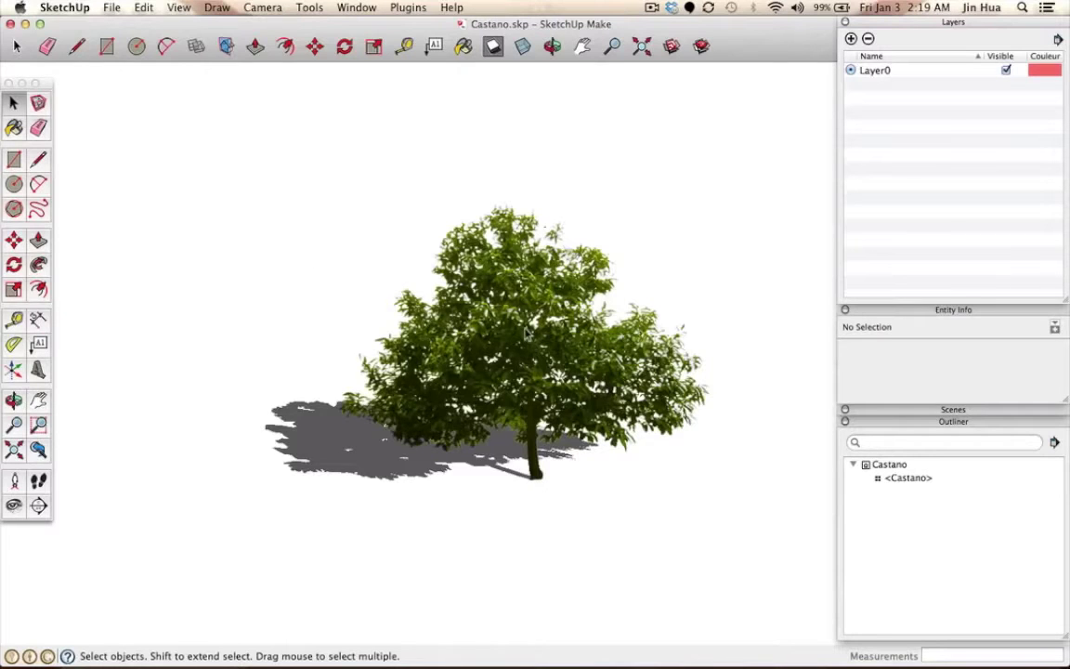
- Select the chestnut tree to show it as the single Castano component on Layer0
{"action": "left_click", "coordinate": [480, 281]}
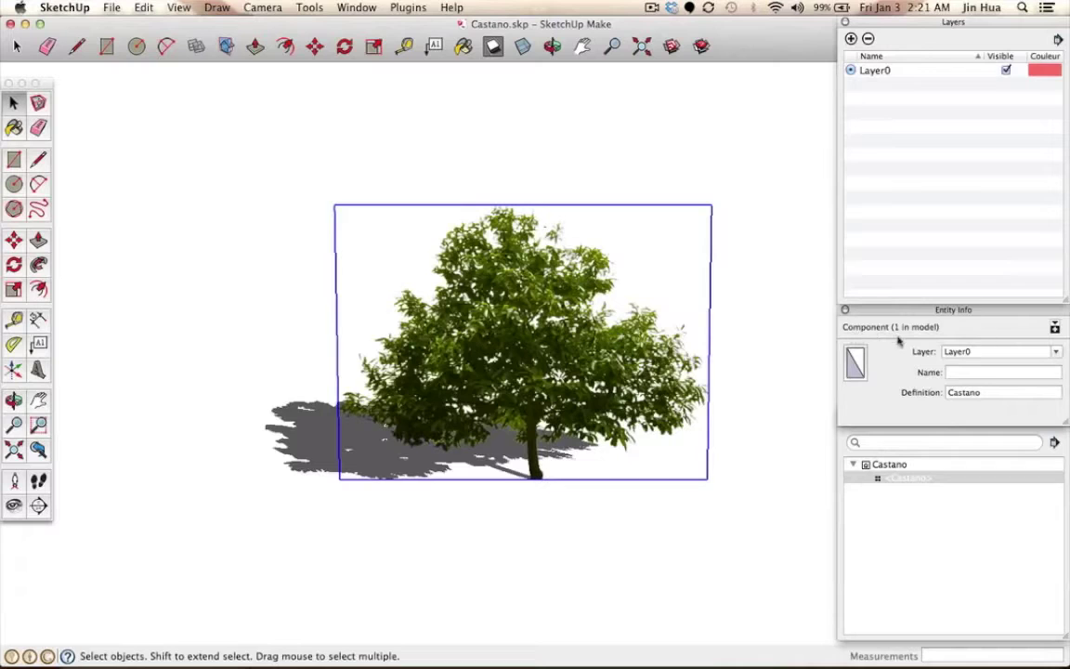
- Browse the Window menu without changes, then copy the Castano tree component to the clipboard
{"action": "left_click", "coordinate": [370, 7]}
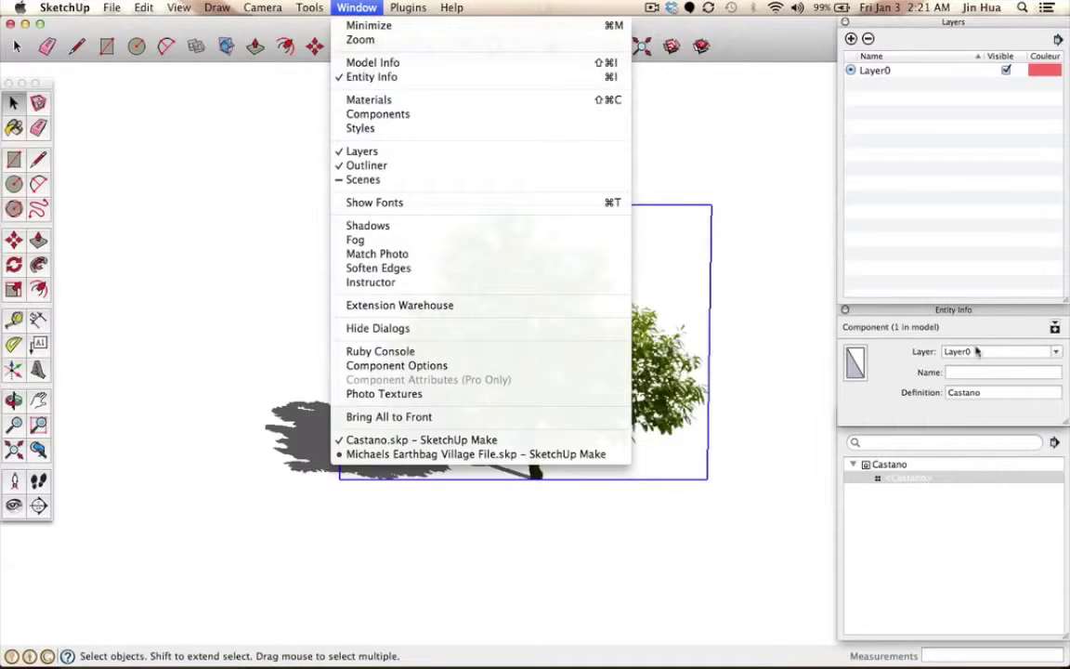
{"action": "left_click", "coordinate": [897, 314]}
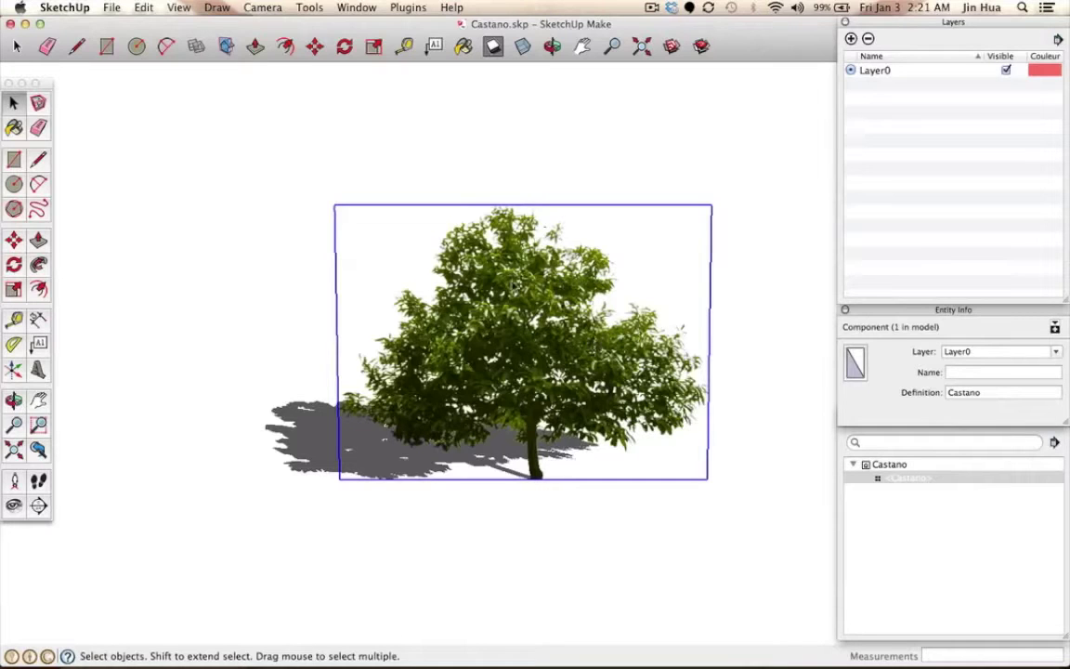
{"action": "left_click", "coordinate": [145, 8]}
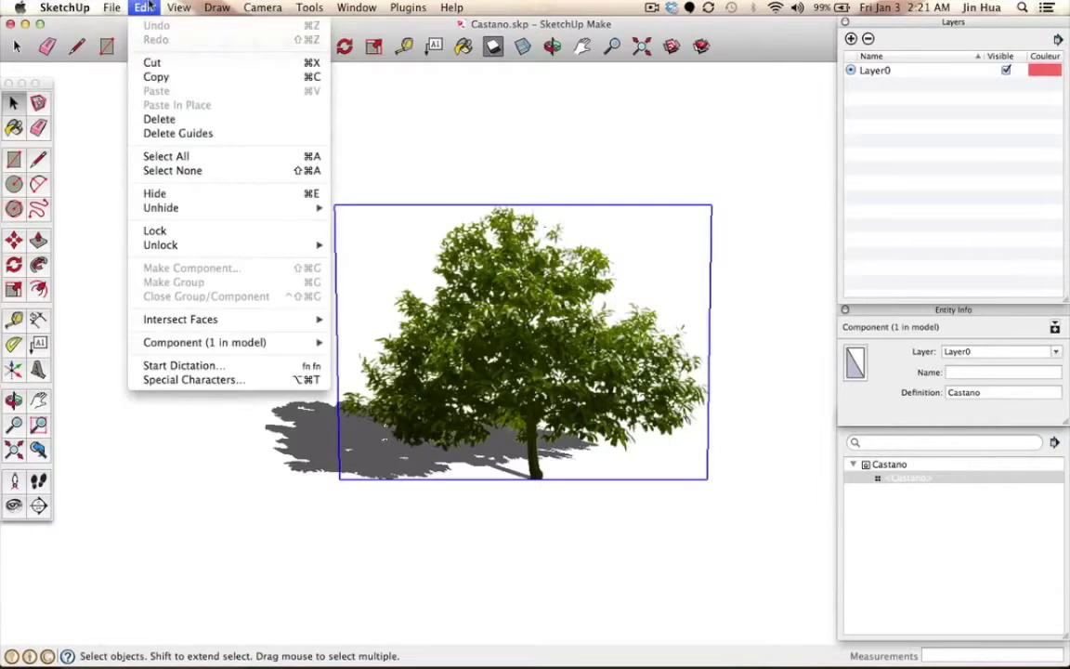
{"action": "left_click", "coordinate": [167, 81]}
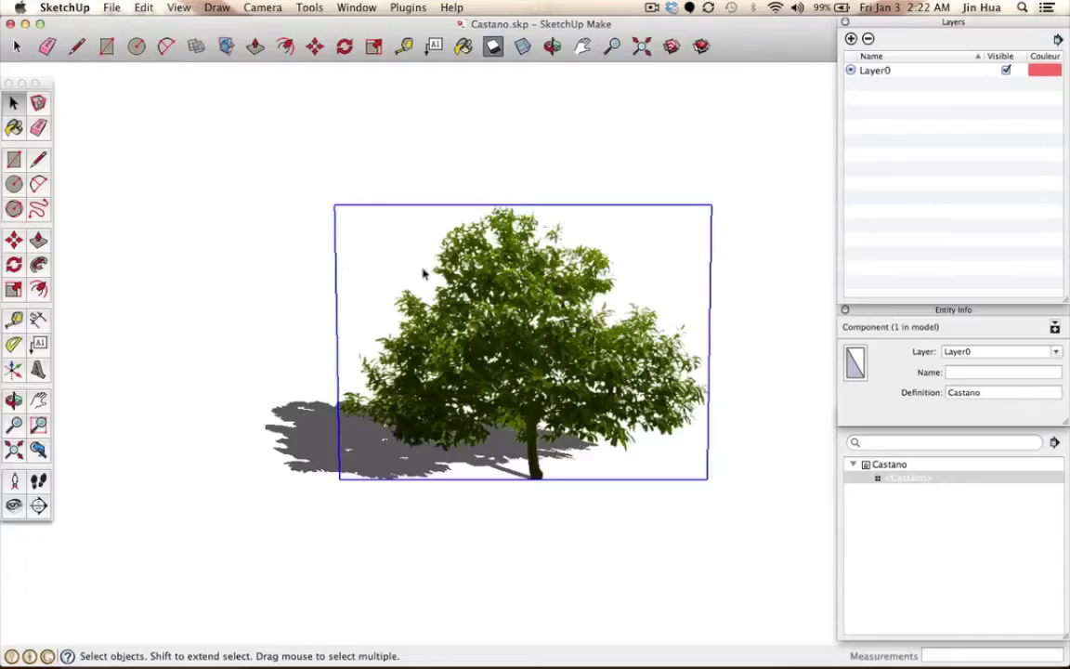
{"action": "key", "text": "ctrl+Up"}
- Bring the Earthbag Village model forward and orbit around it to a higher view over the domes
{"action": "left_click", "coordinate": [152, 216]}
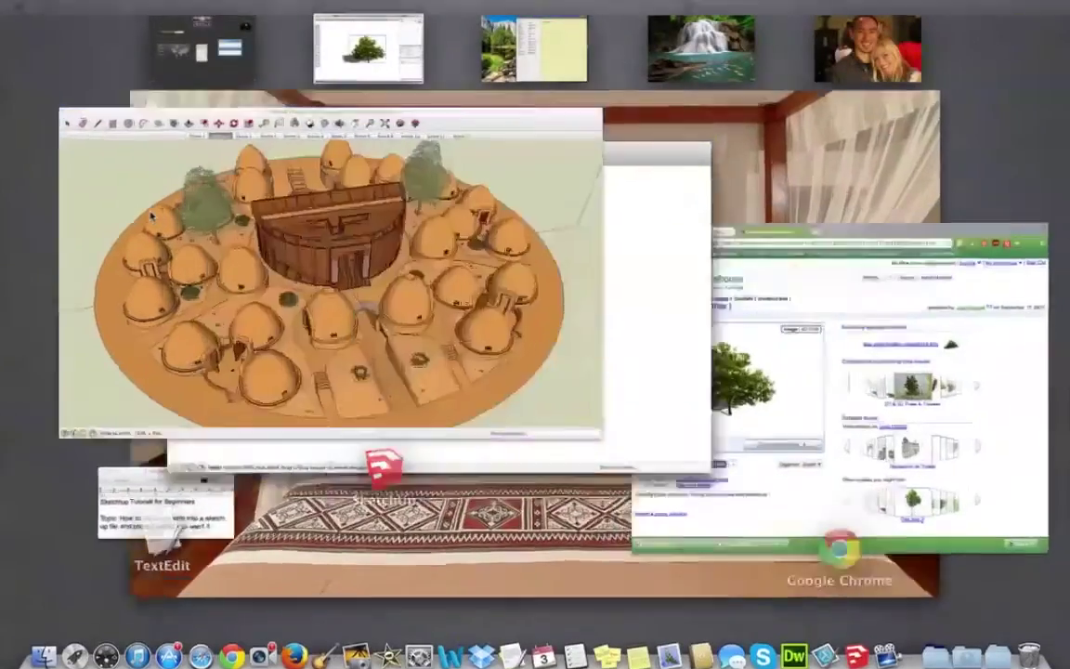
{"action": "mouse_move", "coordinate": [502, 274]}
{"action": "left_mouse_down"}
{"action": "mouse_move", "coordinate": [394, 349]}
{"action": "mouse_move", "coordinate": [619, 345]}
{"action": "left_mouse_up"}
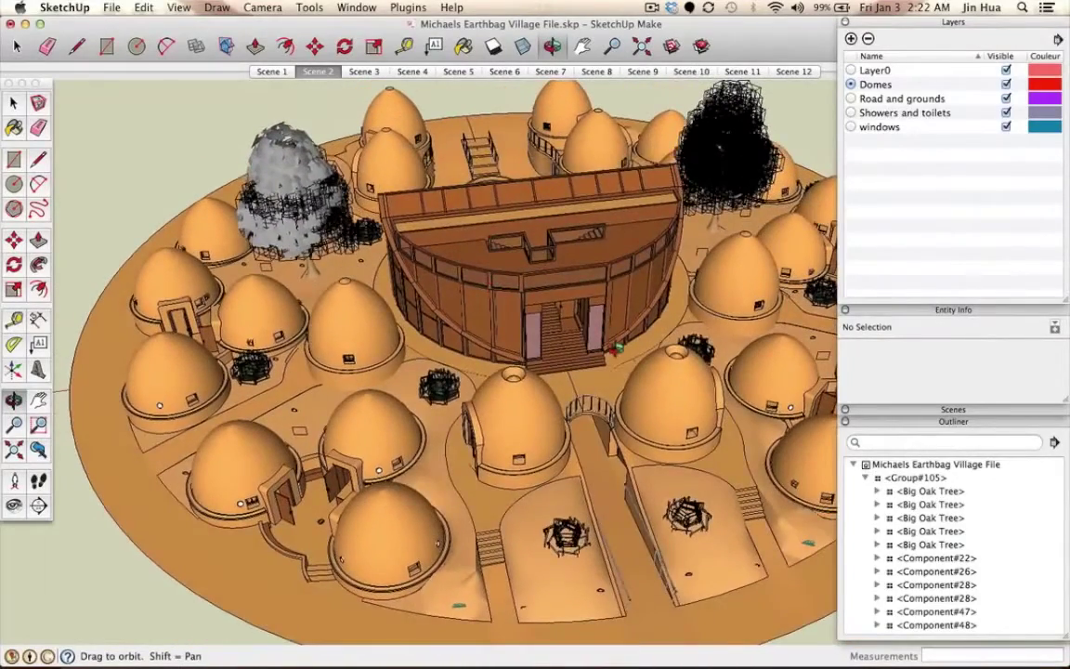
{"action": "left_click_drag", "start_coordinate": [617, 345], "coordinate": [377, 431]}
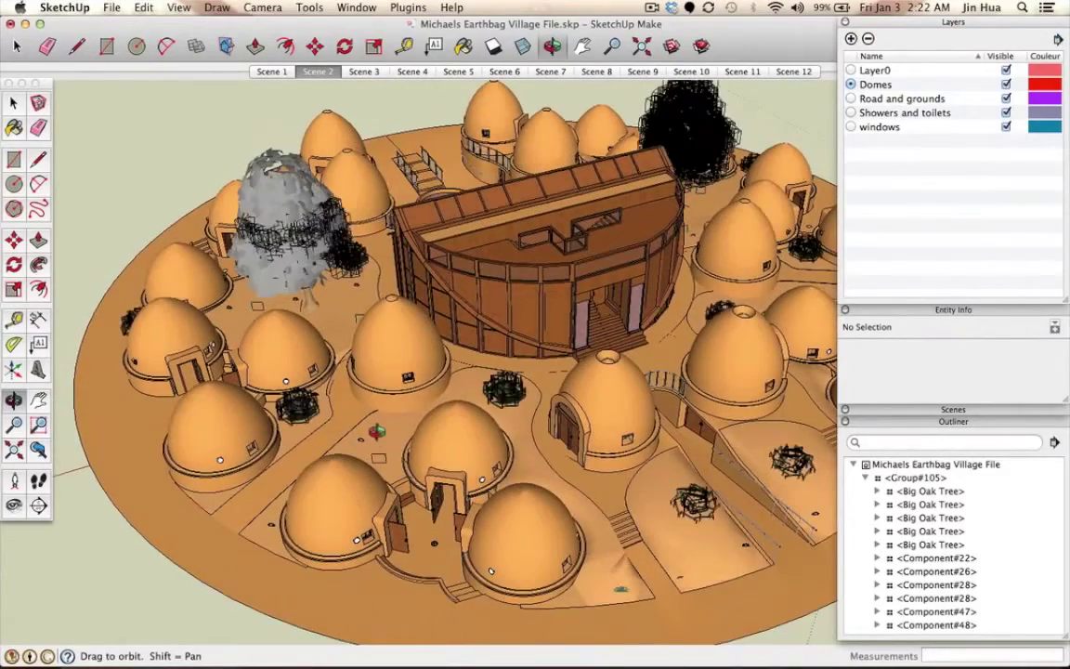
{"action": "mouse_move", "coordinate": [501, 426]}
{"action": "left_mouse_down"}
{"action": "mouse_move", "coordinate": [641, 507]}
{"action": "mouse_move", "coordinate": [701, 295]}
{"action": "left_mouse_up"}
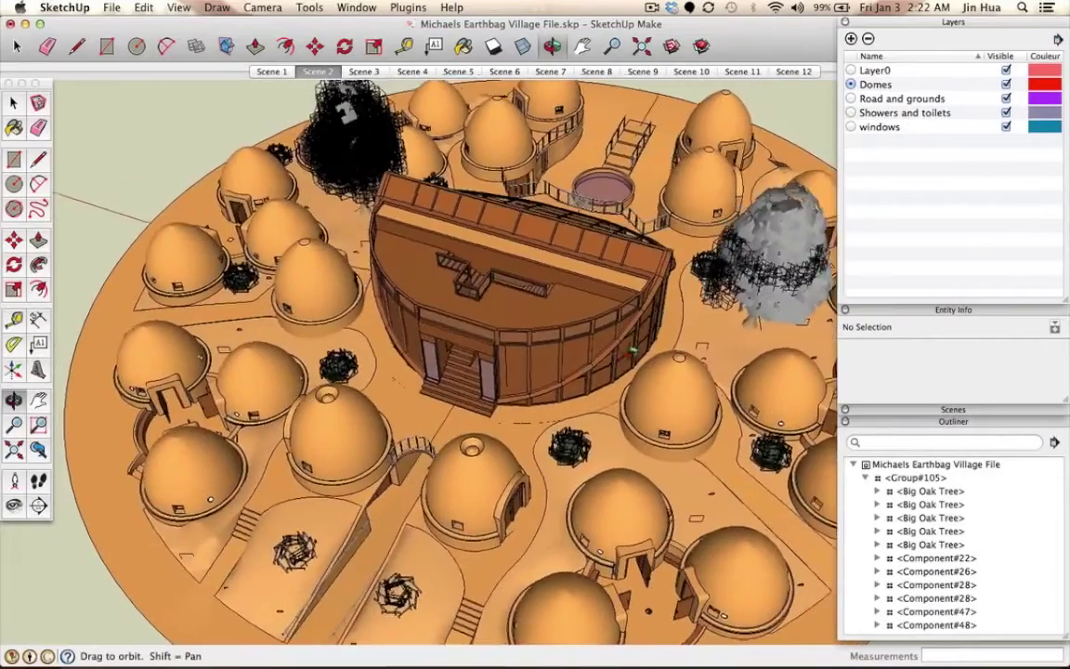
{"action": "scroll", "coordinate": [365, 422], "scroll_direction": "up", "scroll_amount": 2}
{"action": "scroll", "coordinate": [364, 422], "scroll_direction": "up", "scroll_amount": 3}
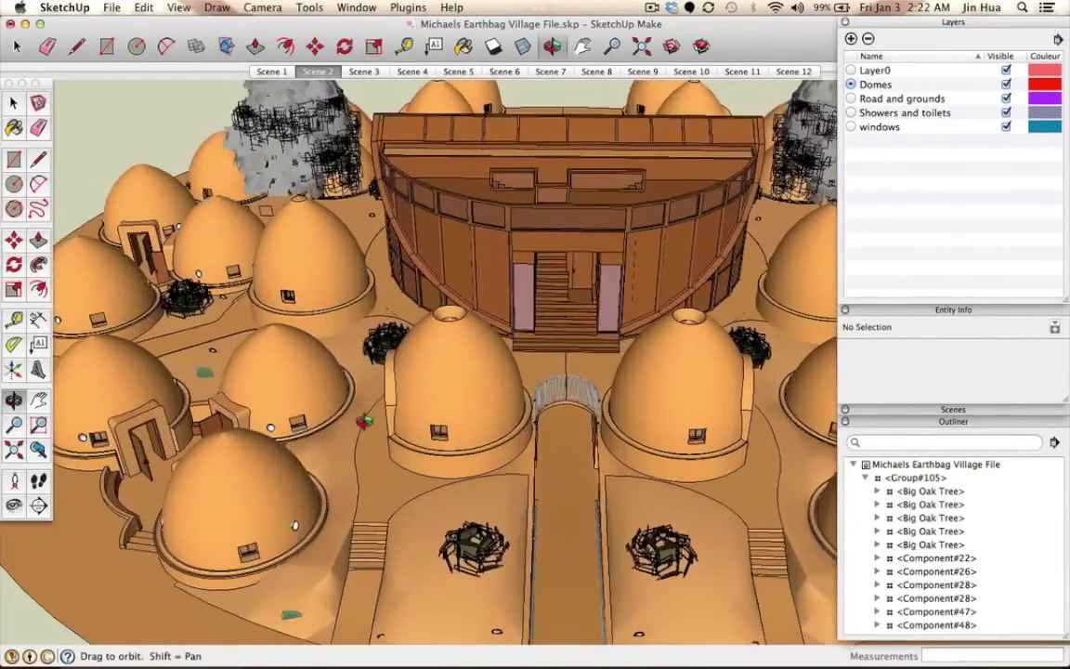
{"action": "left_click_drag", "start_coordinate": [252, 387], "coordinate": [493, 417]}
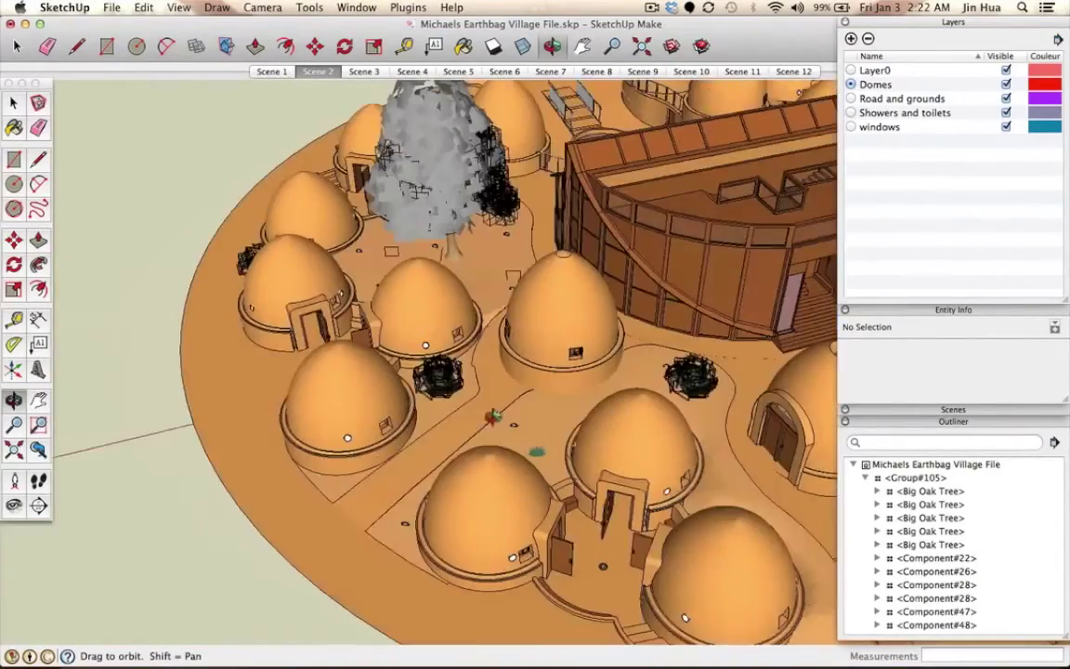
- Zoom and orbit to face the village front with the round pool and its stairs
{"action": "scroll", "coordinate": [464, 410], "scroll_direction": "up", "scroll_amount": 2}
{"action": "scroll", "coordinate": [464, 409], "scroll_direction": "up", "scroll_amount": 1}
{"action": "scroll", "coordinate": [437, 473], "scroll_direction": "up", "scroll_amount": 1}
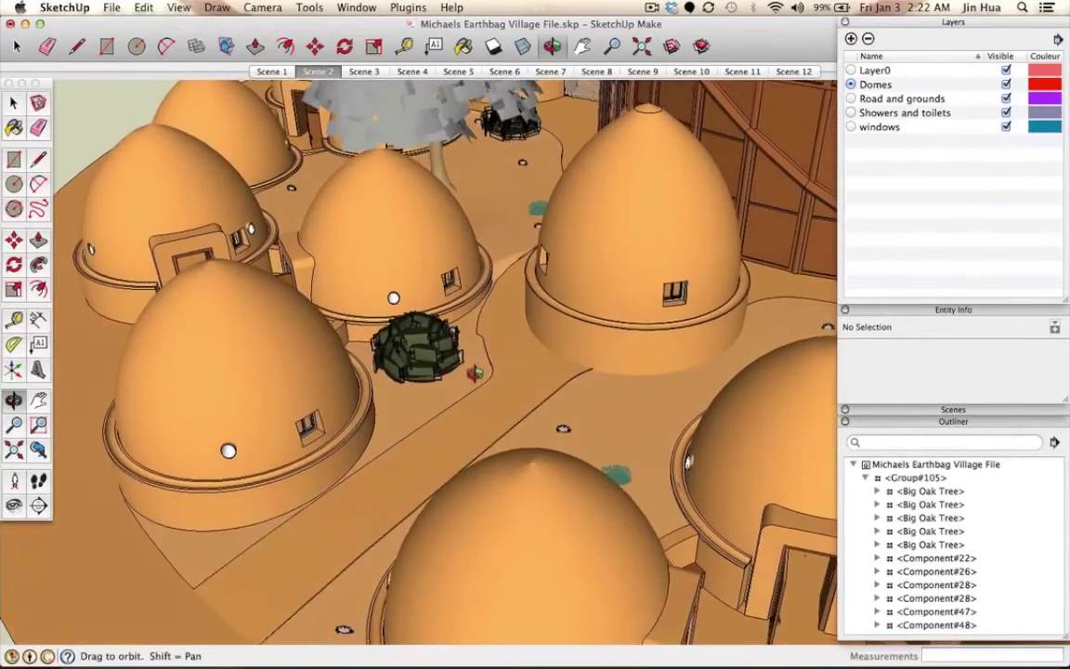
{"action": "scroll", "coordinate": [428, 499], "scroll_direction": "up", "scroll_amount": 1}
{"action": "left_click_drag", "start_coordinate": [427, 499], "coordinate": [390, 580]}
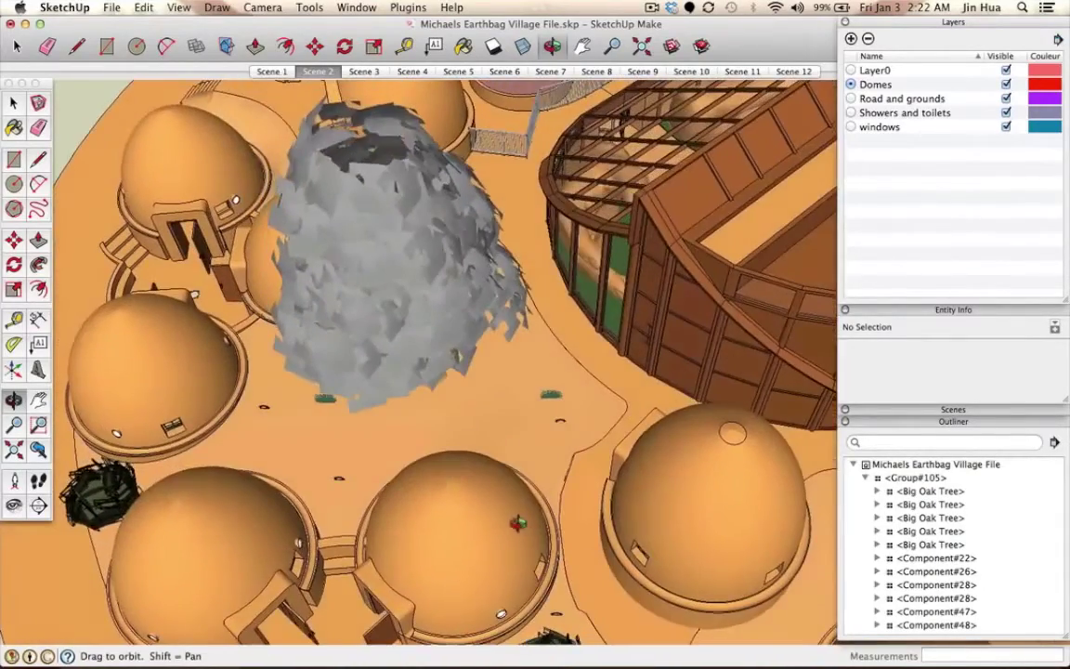
{"action": "scroll", "coordinate": [575, 361], "scroll_direction": "down", "scroll_amount": 2}
{"action": "scroll", "coordinate": [575, 361], "scroll_direction": "down", "scroll_amount": 2}
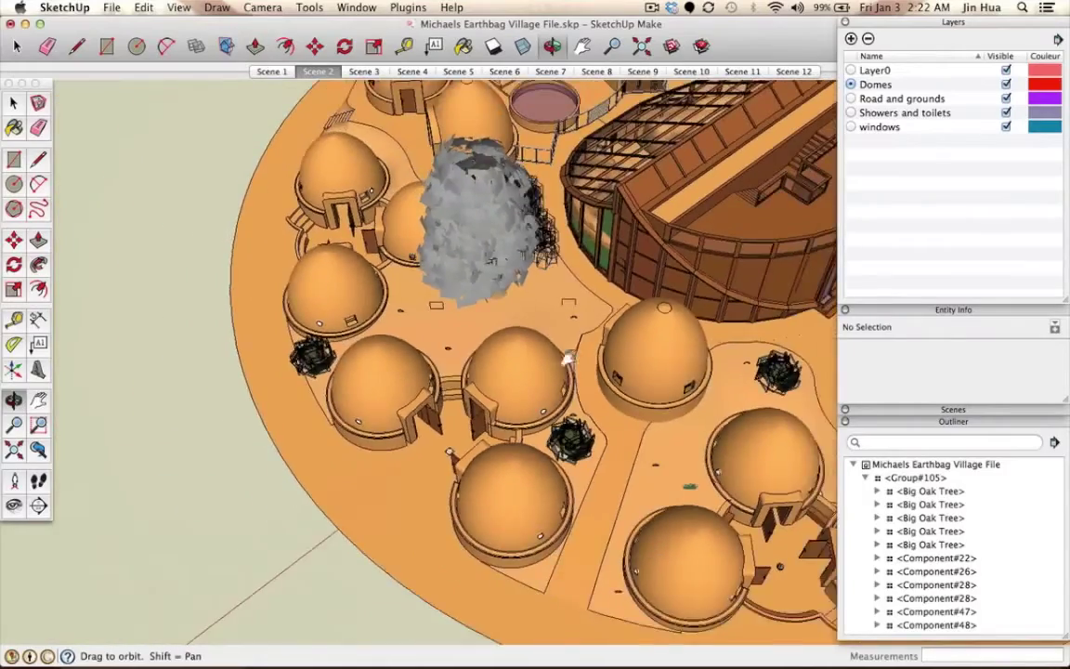
{"action": "scroll", "coordinate": [603, 399], "scroll_direction": "down", "scroll_amount": 2}
{"action": "scroll", "coordinate": [629, 439], "scroll_direction": "down", "scroll_amount": 1}
{"action": "mouse_move", "coordinate": [629, 439]}
{"action": "left_mouse_down"}
{"action": "mouse_move", "coordinate": [264, 312]}
{"action": "mouse_move", "coordinate": [495, 378]}
{"action": "mouse_move", "coordinate": [514, 497]}
{"action": "mouse_move", "coordinate": [481, 539]}
{"action": "mouse_move", "coordinate": [498, 546]}
{"action": "mouse_move", "coordinate": [461, 491]}
{"action": "left_mouse_up"}
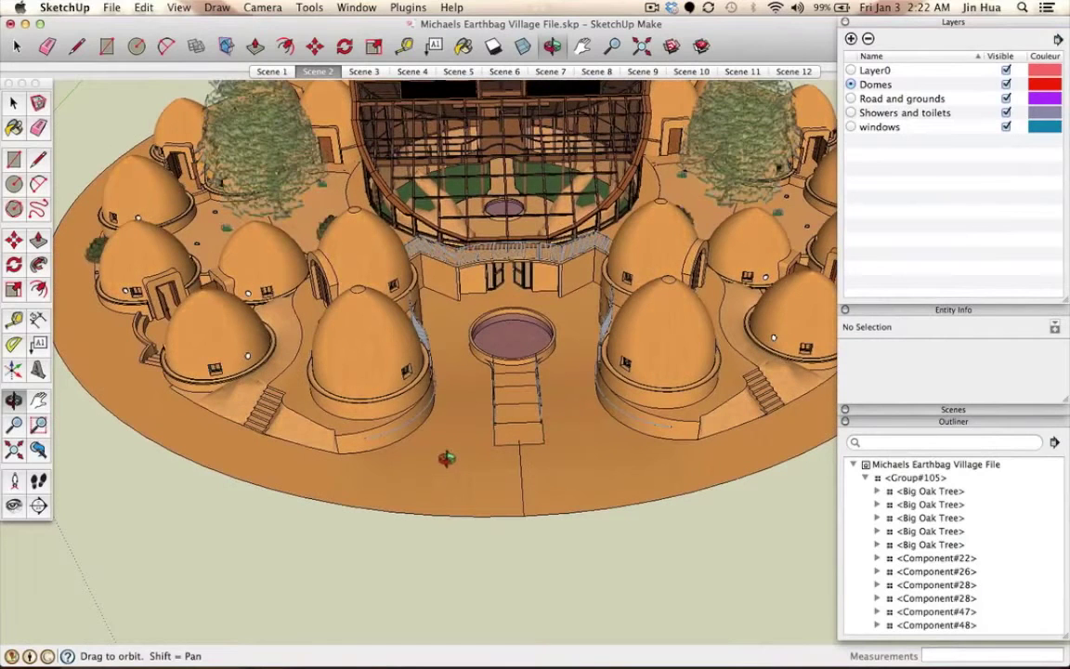
- Paste the Castano tree via Edit > Paste and place it beside the stairs below the pool
{"action": "key", "text": "super+v"}
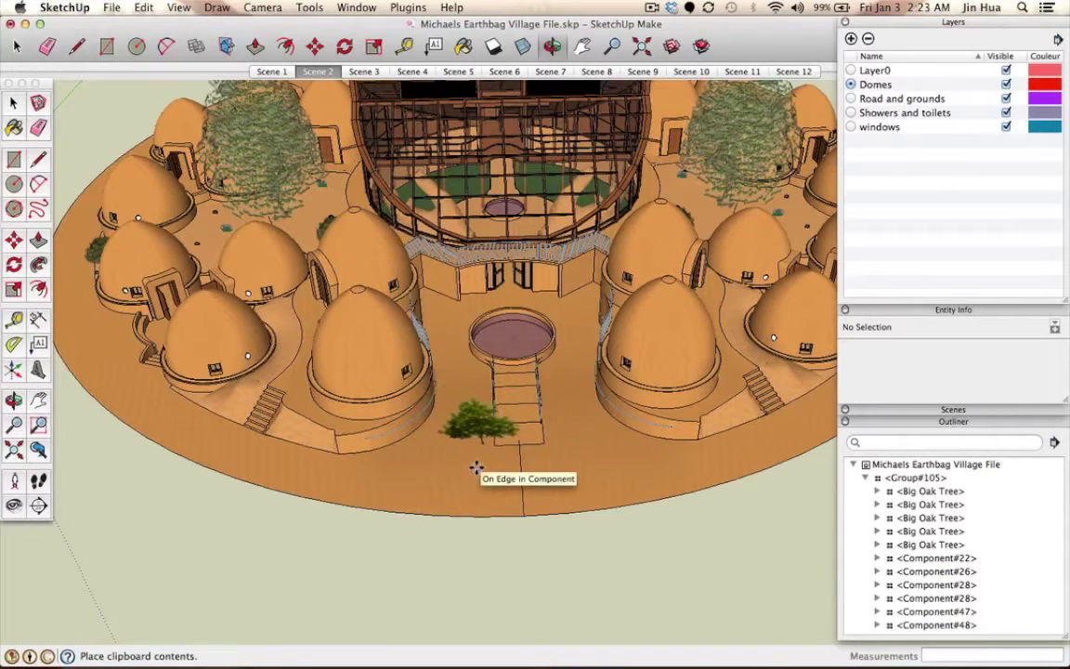
{"action": "key", "text": "Escape"}
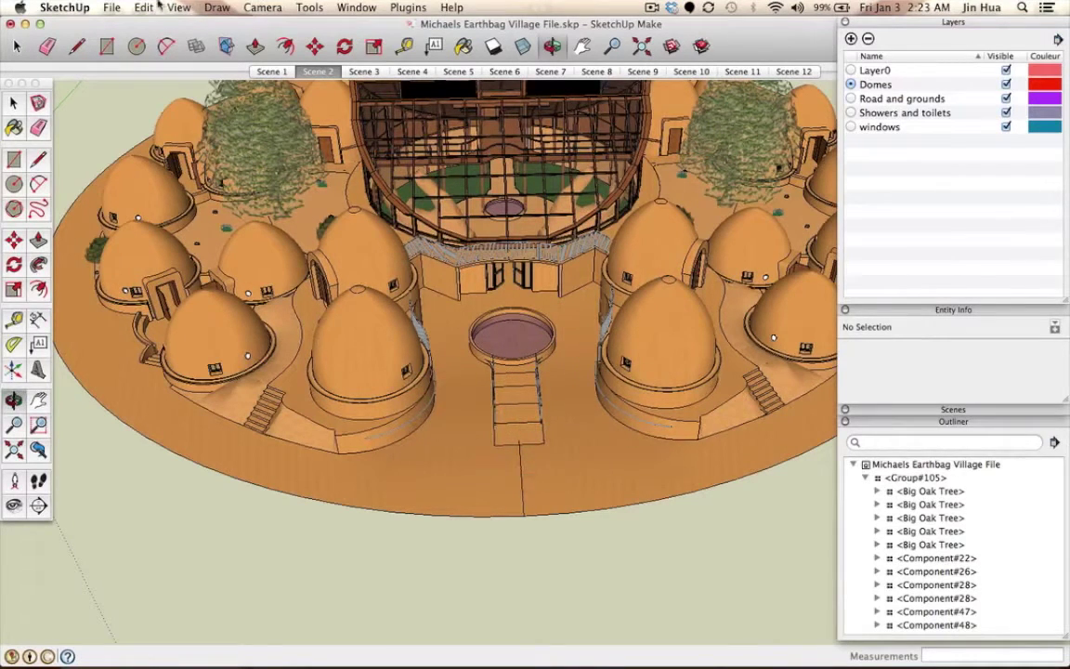
{"action": "left_click", "coordinate": [137, 7]}
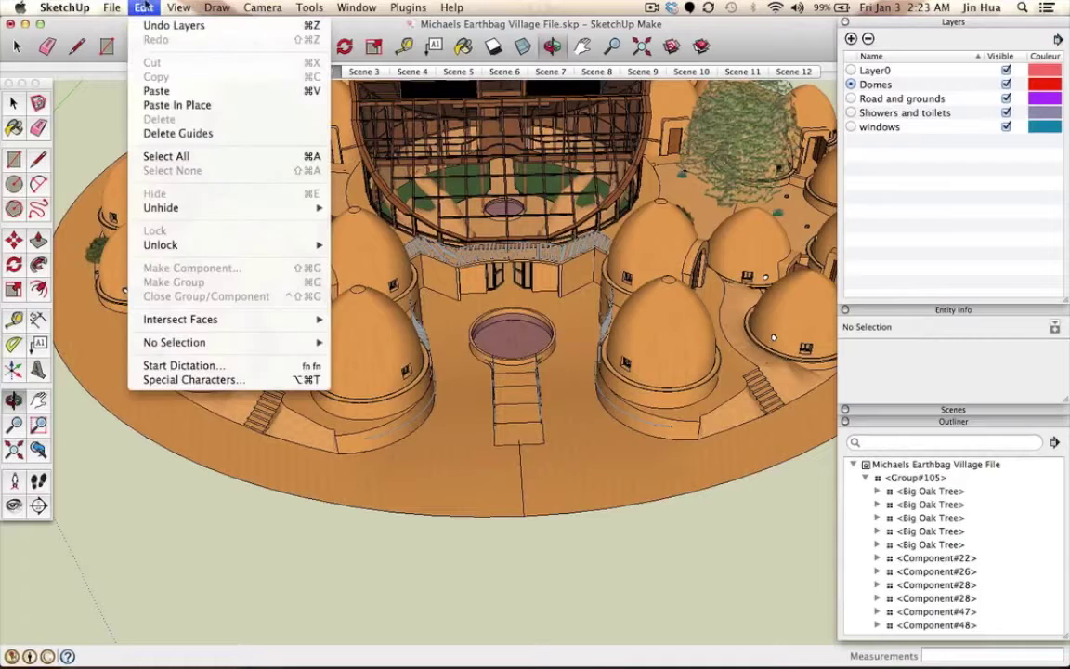
{"action": "left_click", "coordinate": [176, 93]}
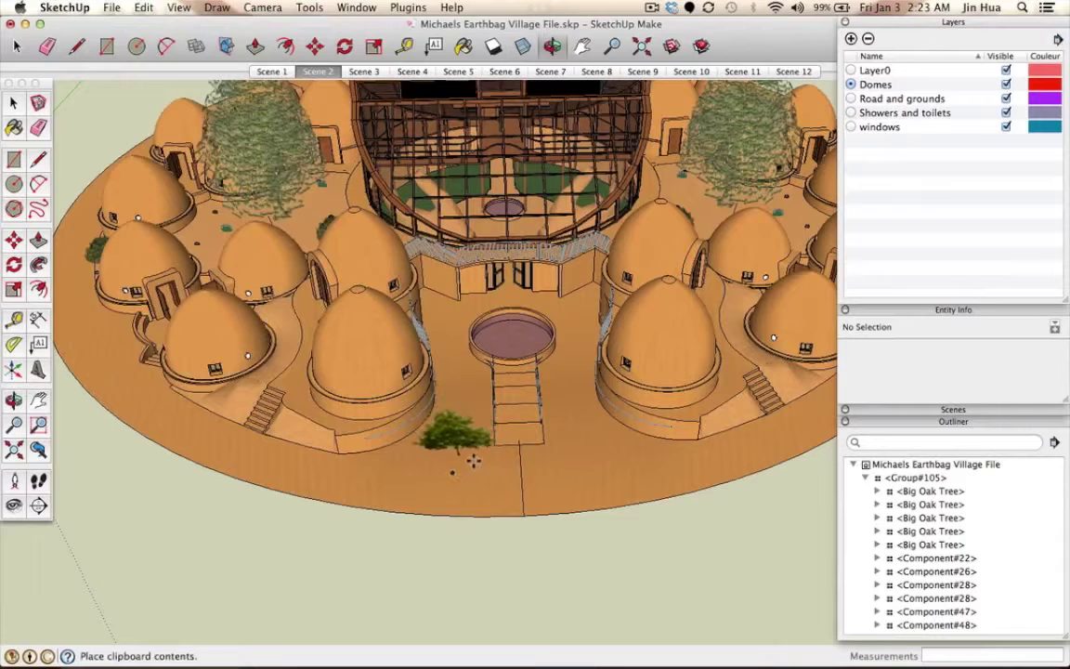
{"action": "left_click", "coordinate": [458, 455]}
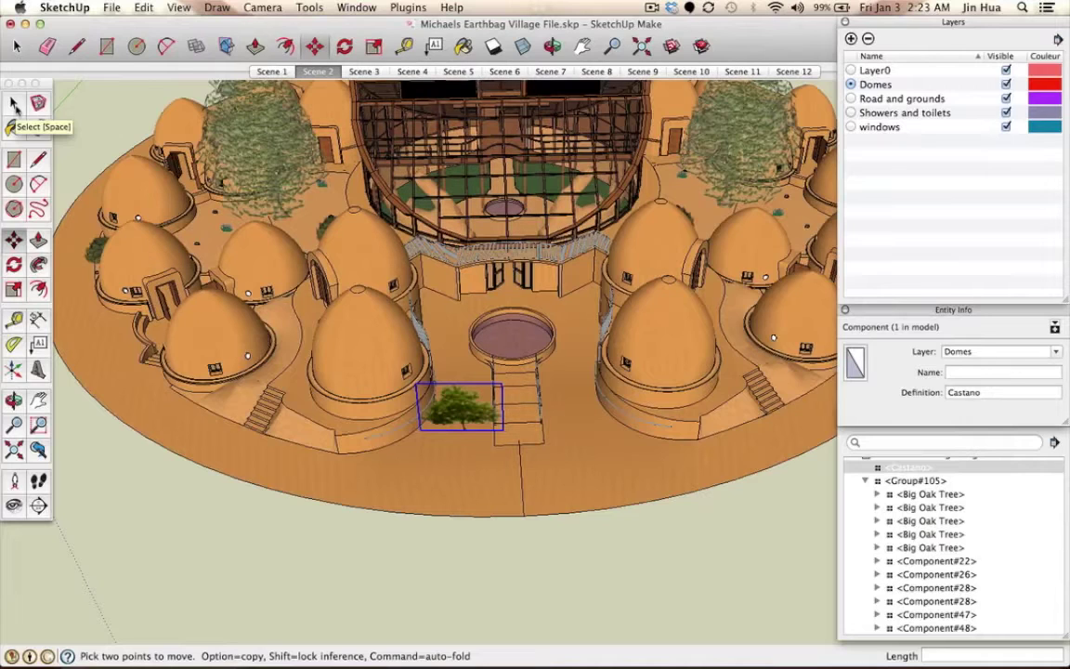
{"action": "left_click", "coordinate": [14, 104]}
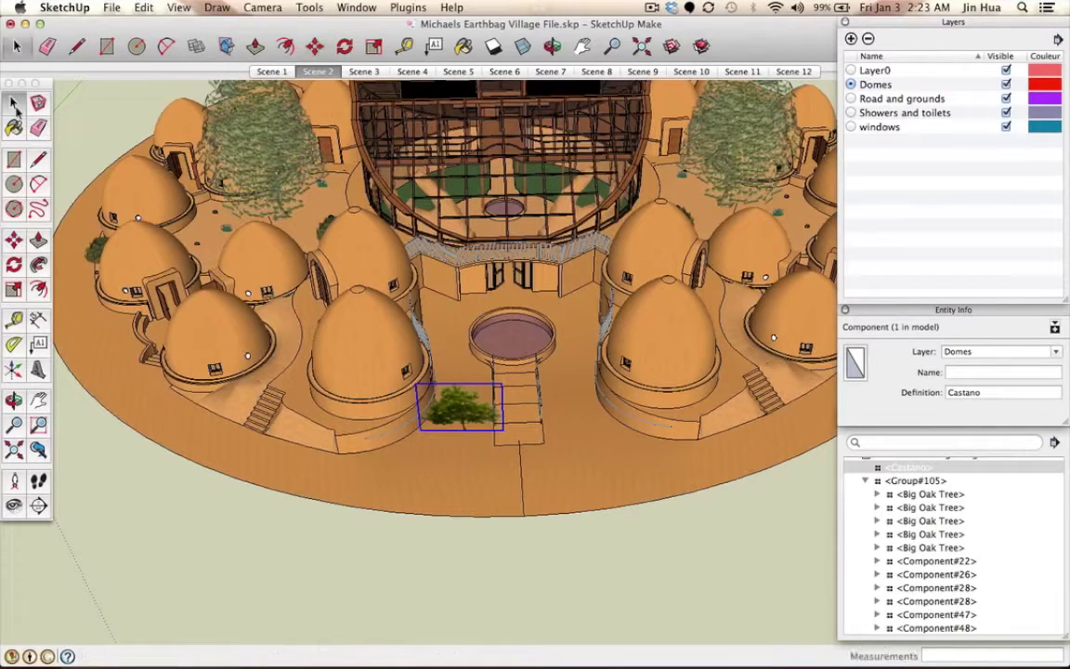
{"action": "left_click", "coordinate": [343, 348]}
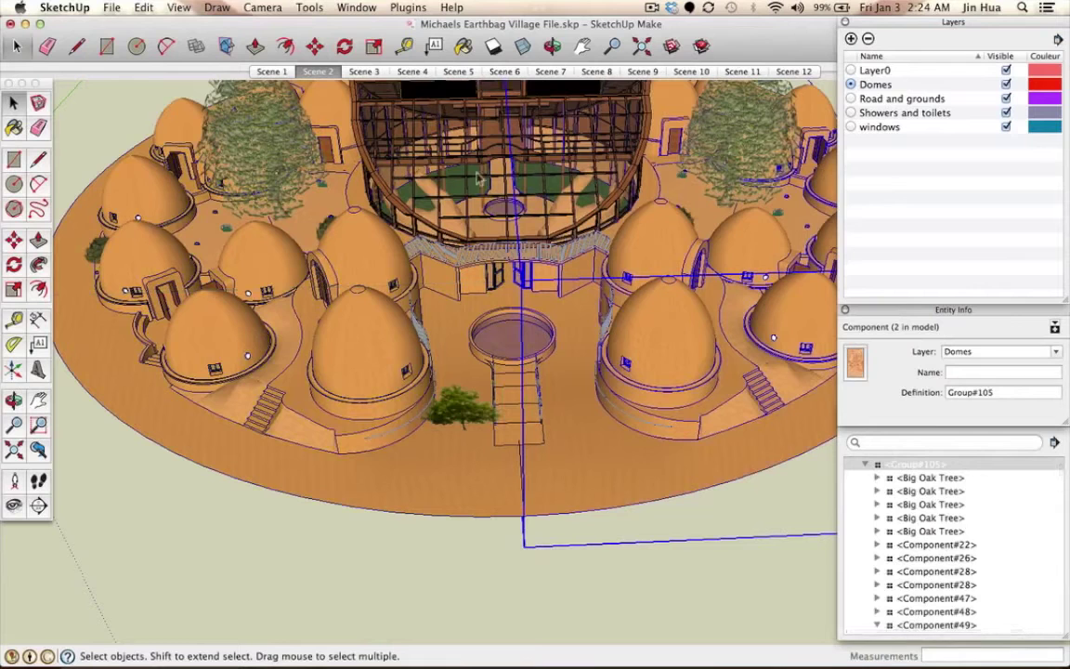
{"action": "left_click", "coordinate": [376, 340]}
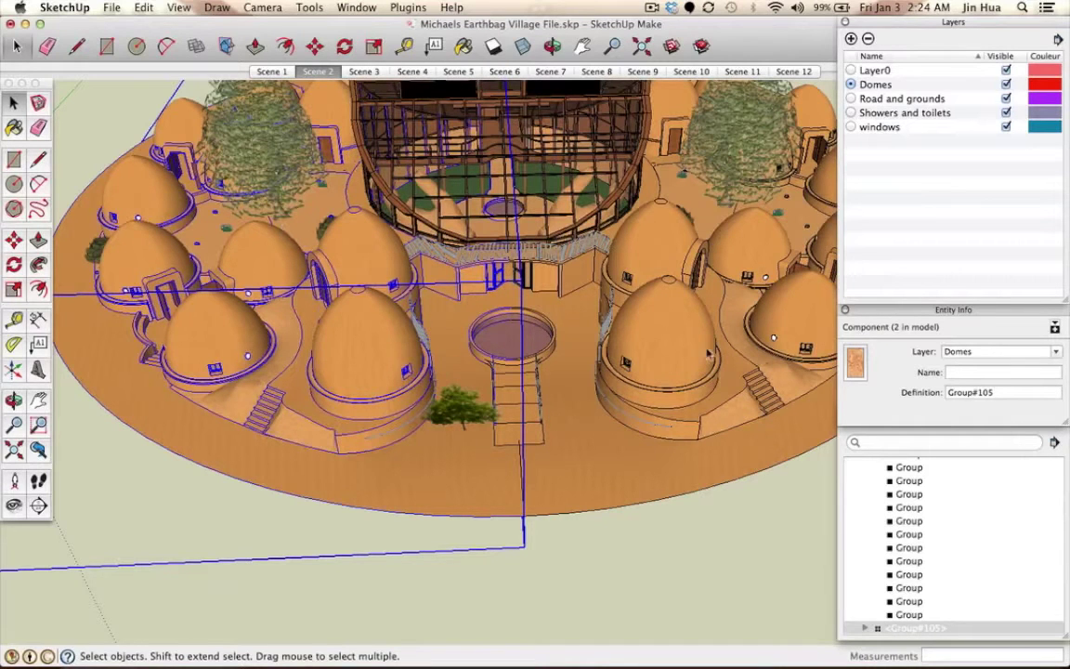
{"action": "left_click", "coordinate": [659, 271]}
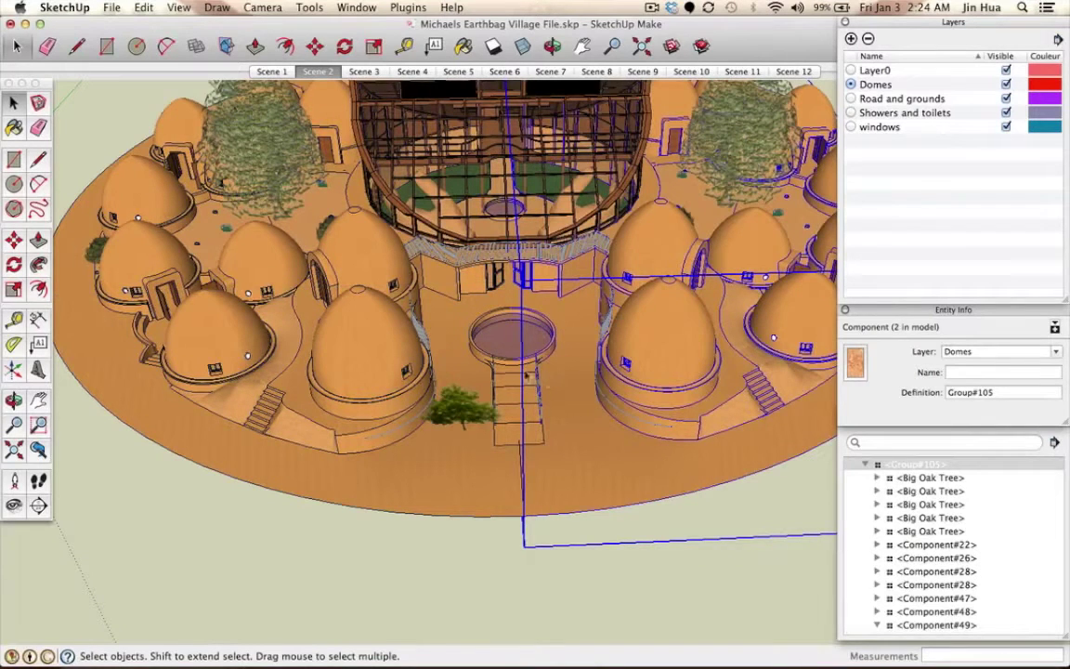
{"action": "left_click", "coordinate": [446, 388]}
{"action": "left_click", "coordinate": [413, 362]}
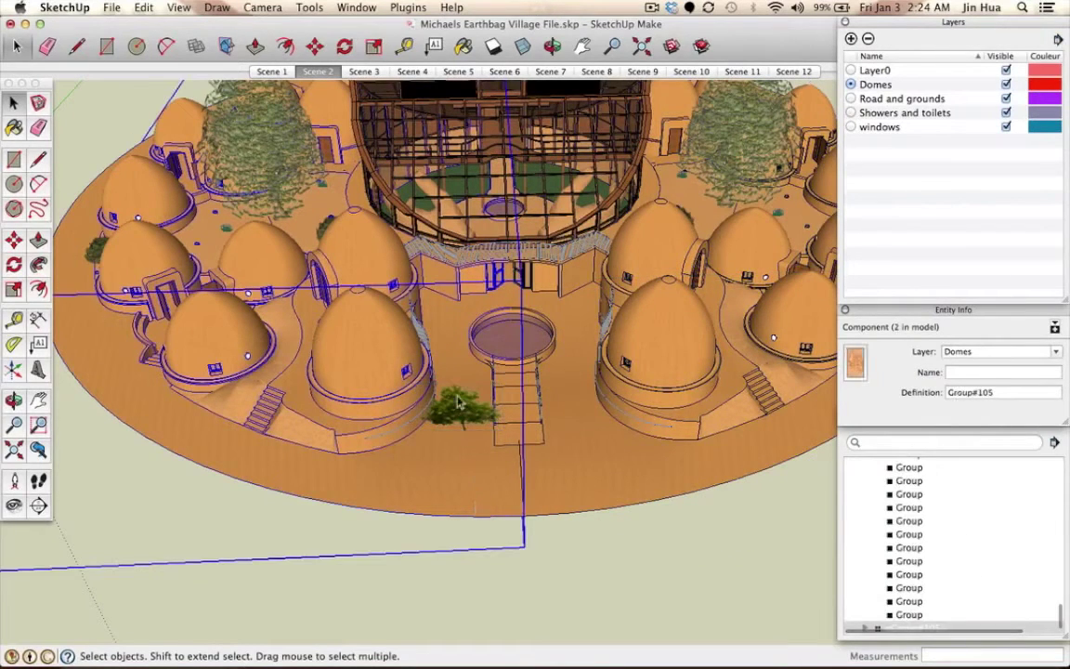
{"action": "left_click", "coordinate": [460, 406]}
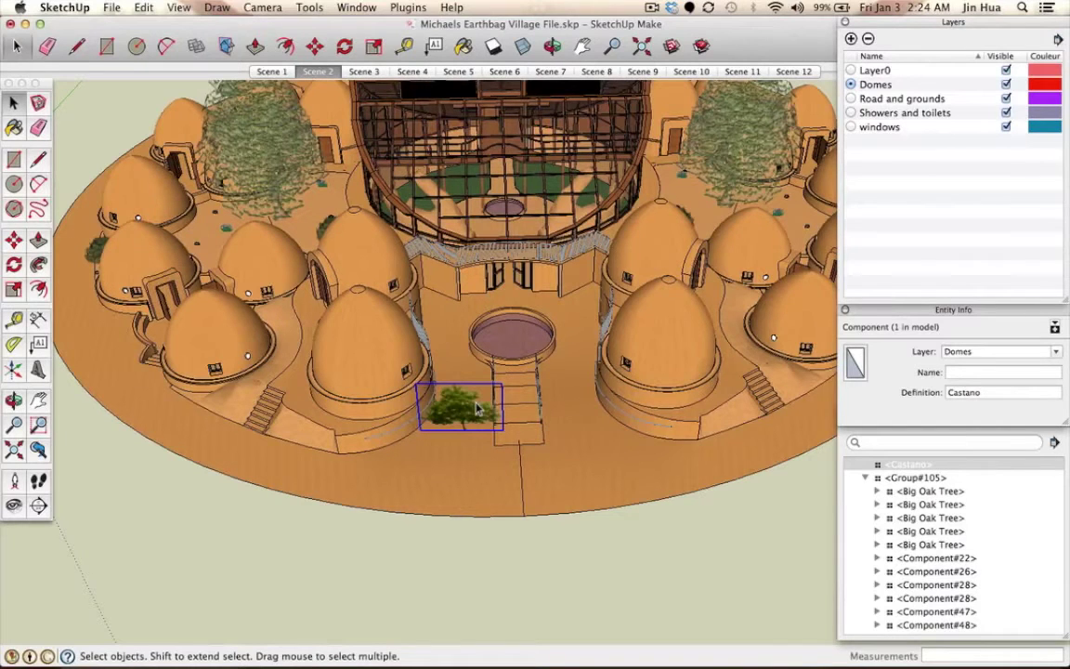
- Zoom in on the village area around the pool stairs and the tree
{"action": "scroll", "coordinate": [475, 409], "scroll_direction": "up", "scroll_amount": 2}
{"action": "scroll", "coordinate": [475, 409], "scroll_direction": "up", "scroll_amount": 1}
{"action": "scroll", "coordinate": [476, 409], "scroll_direction": "up", "scroll_amount": 1}
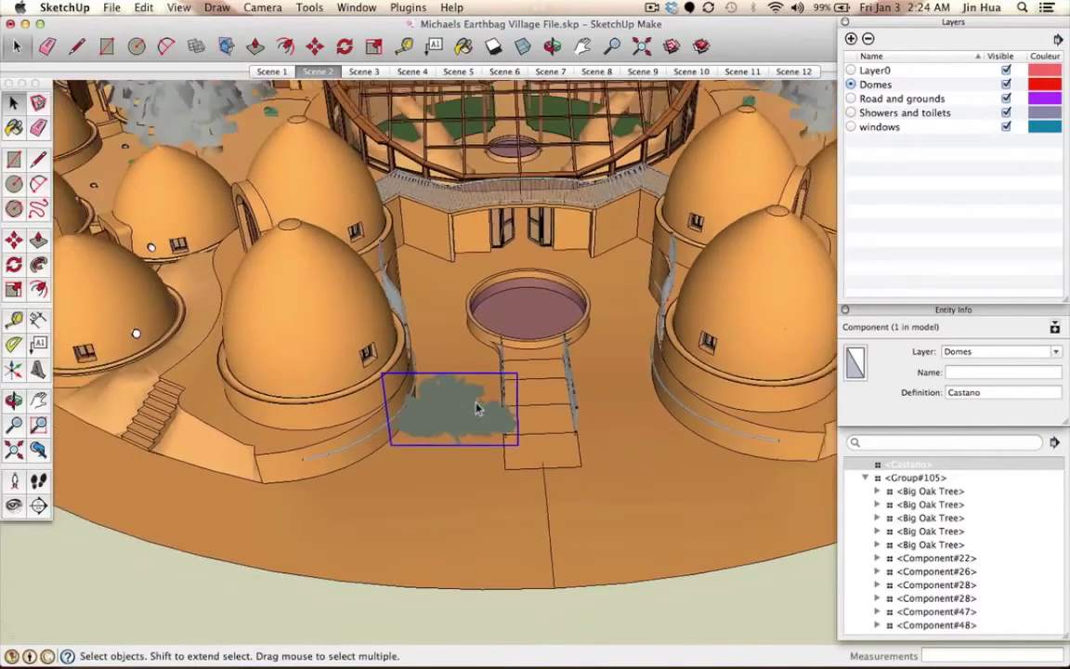
{"action": "scroll", "coordinate": [476, 409], "scroll_direction": "down", "scroll_amount": 2}
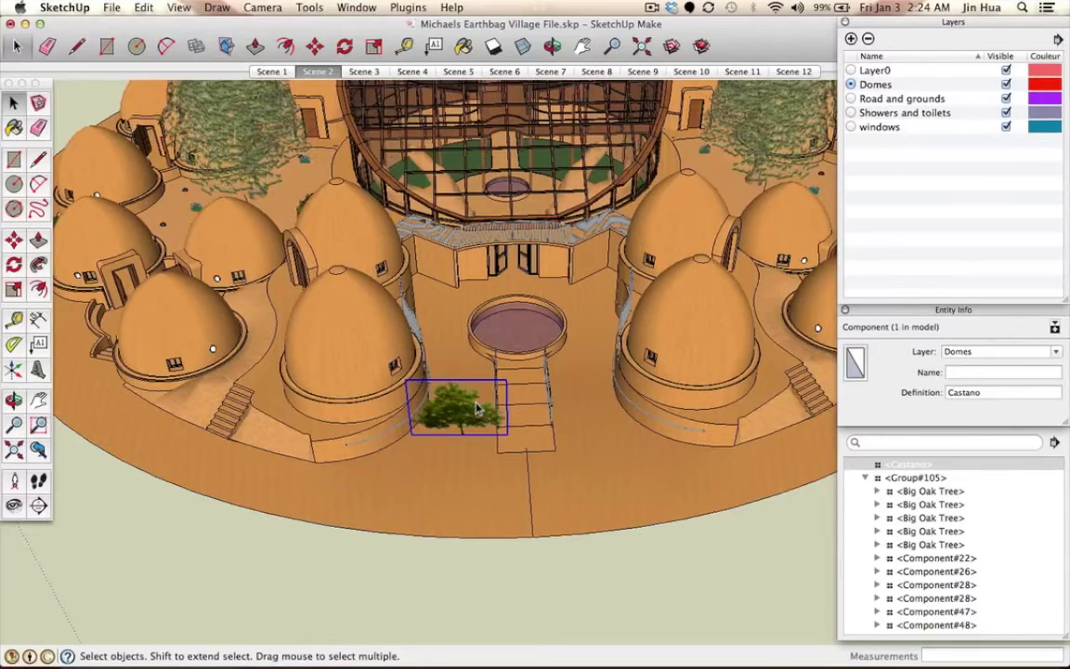
{"action": "scroll", "coordinate": [476, 407], "scroll_direction": "up", "scroll_amount": 2}
{"action": "scroll", "coordinate": [476, 406], "scroll_direction": "up", "scroll_amount": 3}
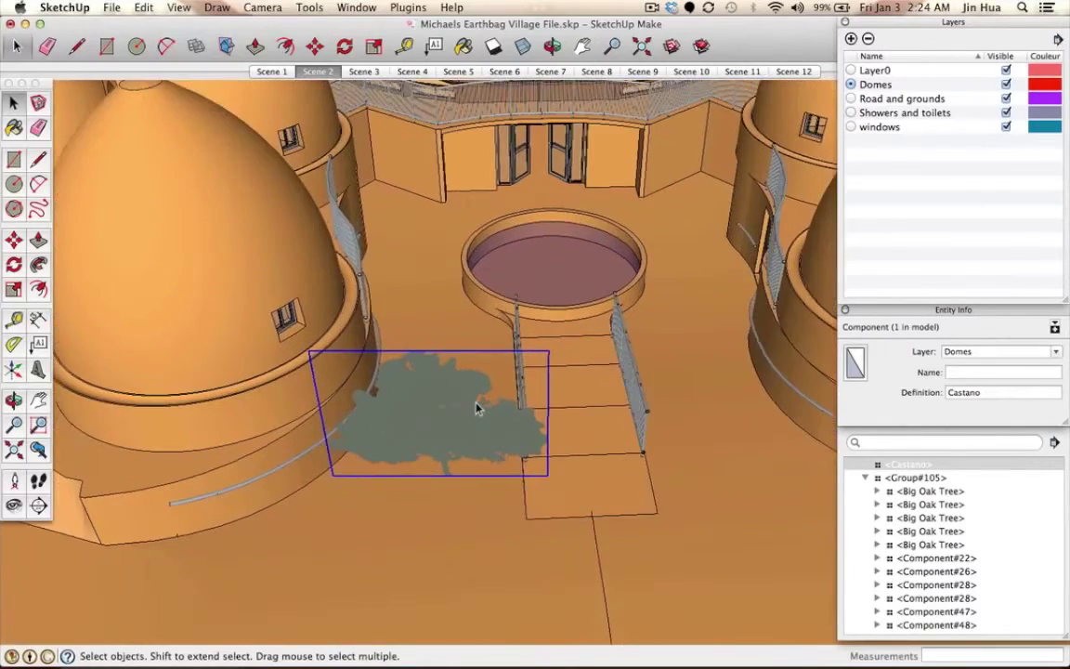
{"action": "scroll", "coordinate": [475, 407], "scroll_direction": "down", "scroll_amount": 2}
{"action": "scroll", "coordinate": [475, 406], "scroll_direction": "down", "scroll_amount": 3}
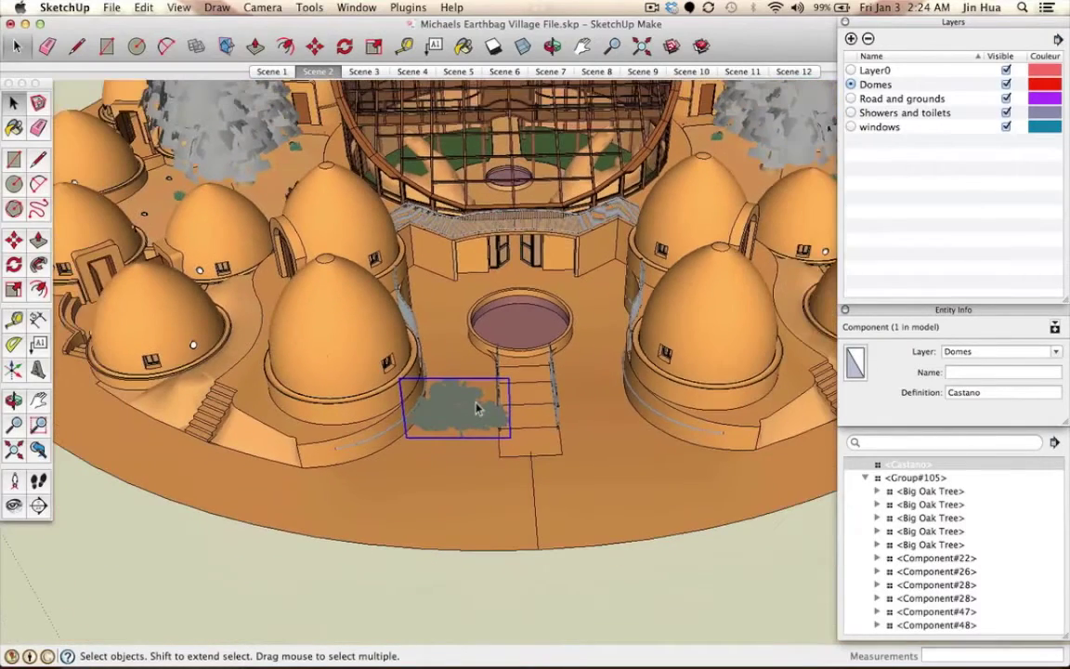
{"action": "scroll", "coordinate": [475, 407], "scroll_direction": "down", "scroll_amount": 1}
{"action": "scroll", "coordinate": [475, 407], "scroll_direction": "up", "scroll_amount": 2}
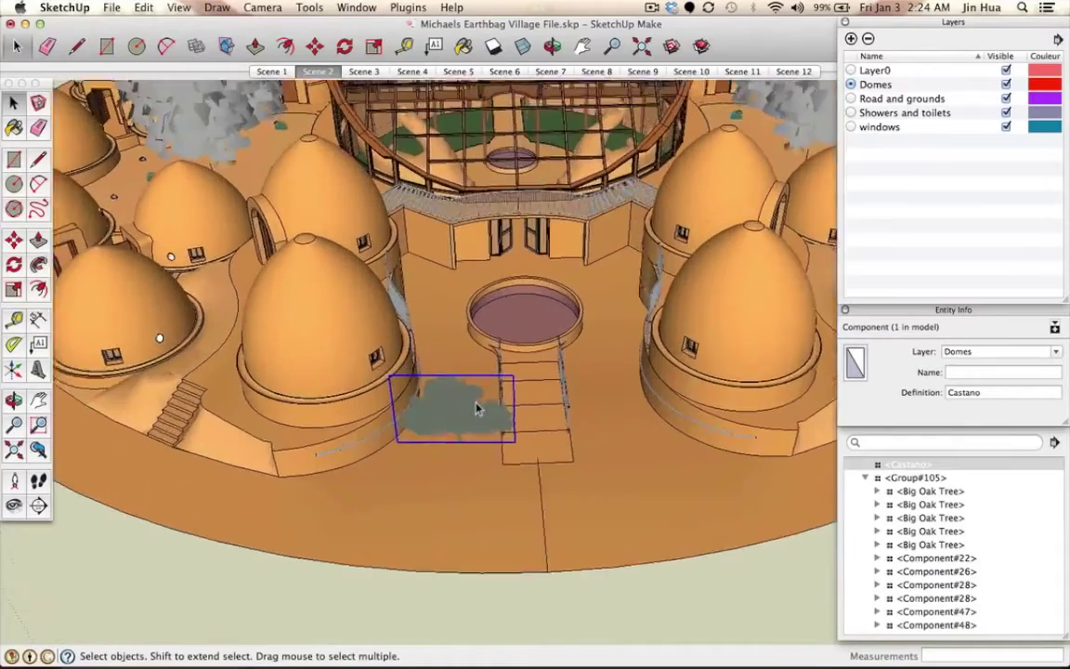
{"action": "scroll", "coordinate": [475, 407], "scroll_direction": "up", "scroll_amount": 3}
{"action": "scroll", "coordinate": [475, 407], "scroll_direction": "down", "scroll_amount": 3}
{"action": "scroll", "coordinate": [475, 407], "scroll_direction": "down", "scroll_amount": 2}
{"action": "scroll", "coordinate": [476, 407], "scroll_direction": "up", "scroll_amount": 2}
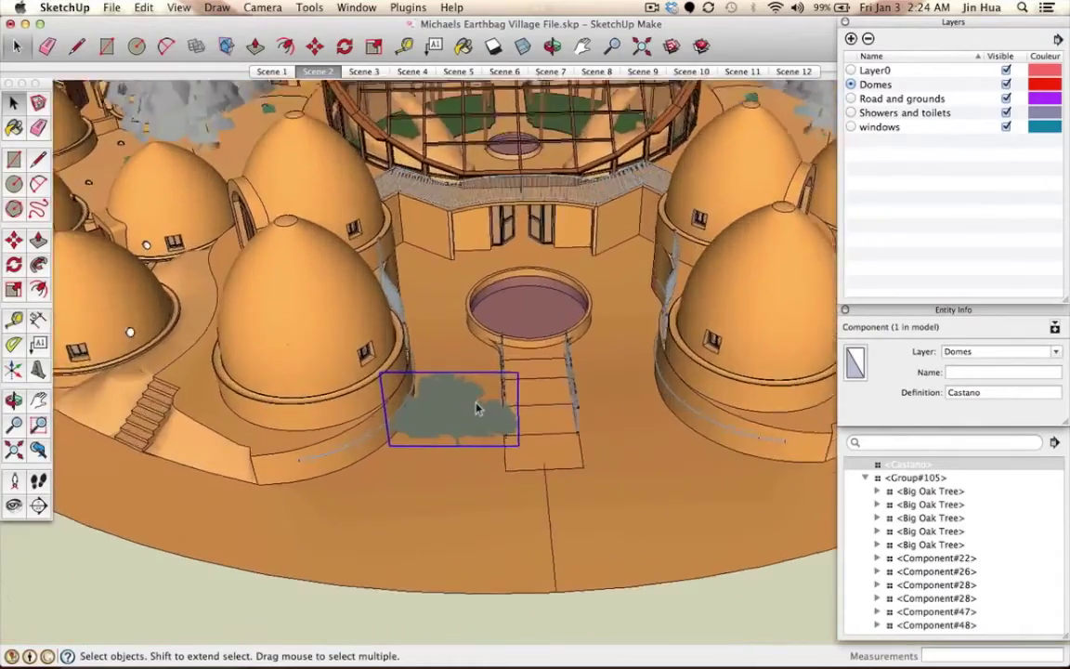
{"action": "scroll", "coordinate": [475, 407], "scroll_direction": "up", "scroll_amount": 3}
{"action": "scroll", "coordinate": [476, 407], "scroll_direction": "down", "scroll_amount": 2}
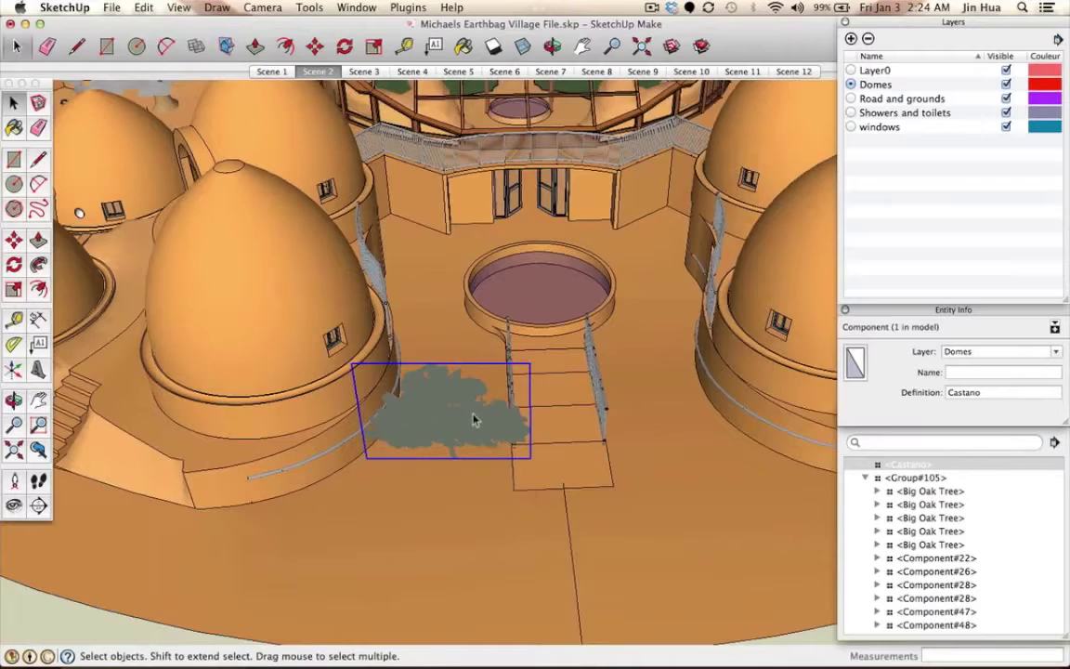
{"action": "scroll", "coordinate": [476, 406], "scroll_direction": "up", "scroll_amount": 1}
- Orbit and zoom to a close, ground-level view of the Castano tree beside the stairs
{"action": "key", "text": "q"}
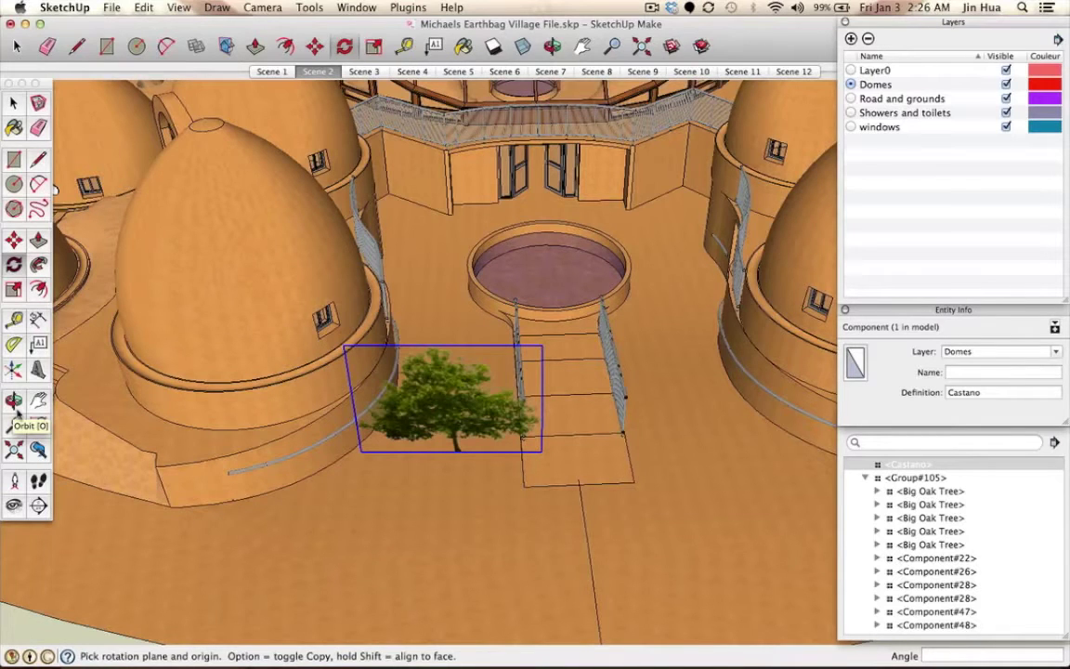
{"action": "left_click", "coordinate": [14, 401]}
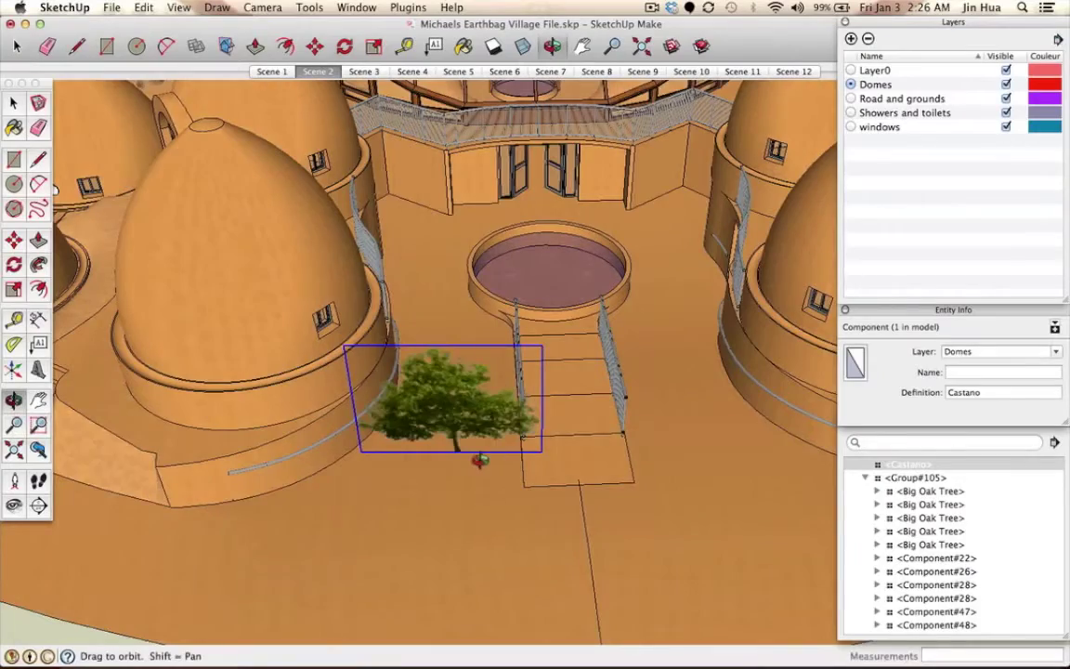
{"action": "left_click_drag", "start_coordinate": [54, 189], "coordinate": [177, 196]}
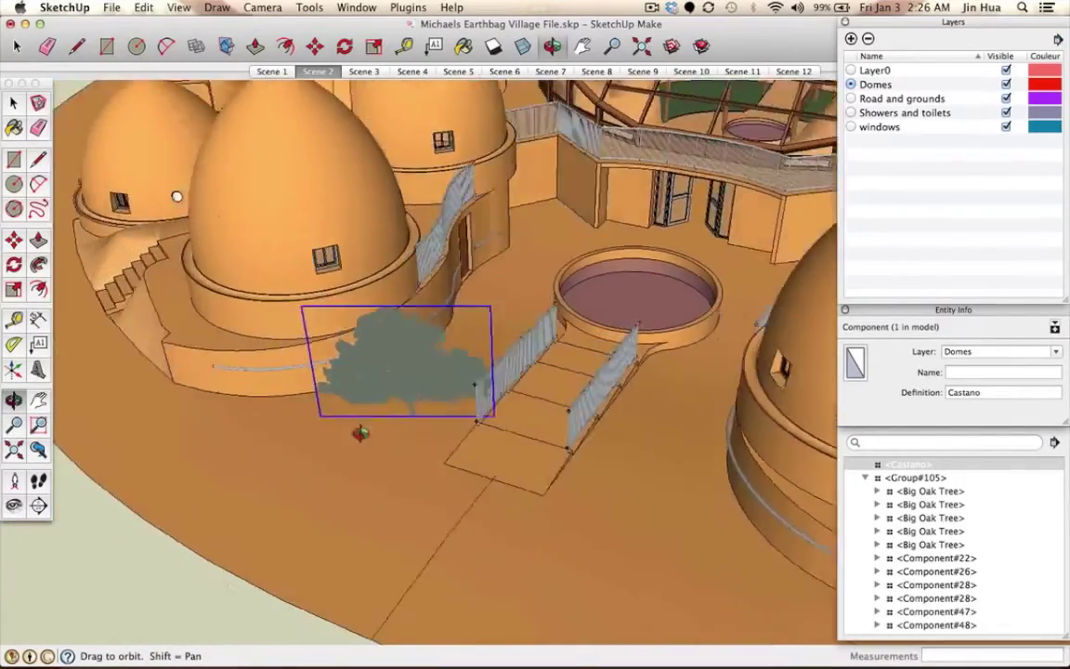
{"action": "mouse_move", "coordinate": [361, 433]}
{"action": "left_mouse_down"}
{"action": "mouse_move", "coordinate": [226, 414]}
{"action": "mouse_move", "coordinate": [490, 410]}
{"action": "mouse_move", "coordinate": [468, 432]}
{"action": "mouse_move", "coordinate": [317, 493]}
{"action": "mouse_move", "coordinate": [324, 435]}
{"action": "mouse_move", "coordinate": [424, 411]}
{"action": "mouse_move", "coordinate": [601, 430]}
{"action": "mouse_move", "coordinate": [611, 393]}
{"action": "left_mouse_up"}
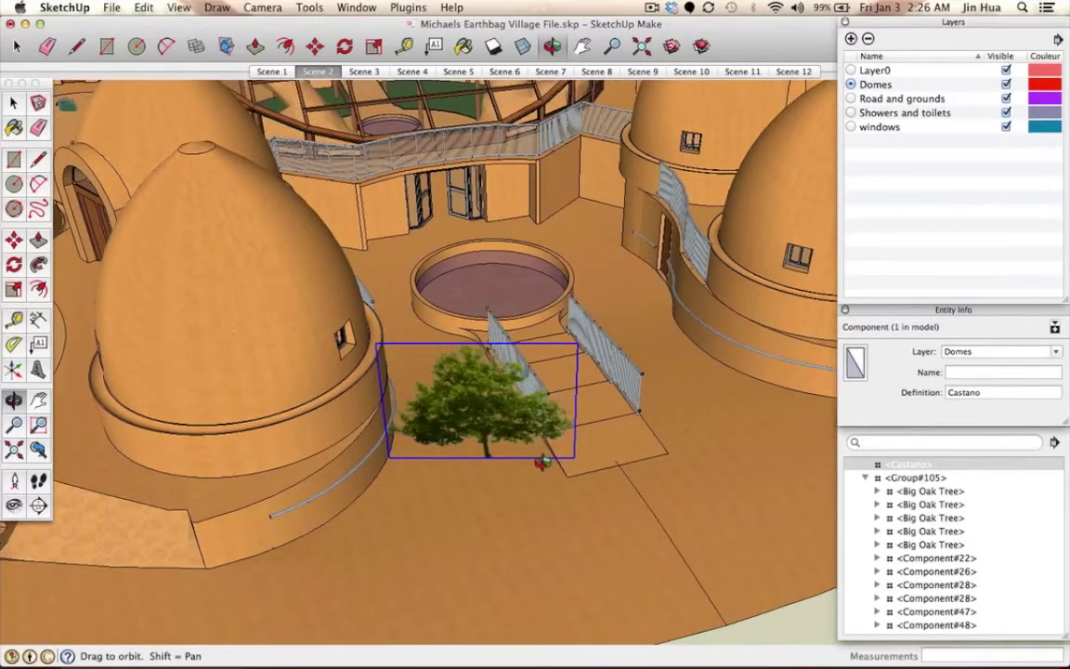
{"action": "left_click_drag", "start_coordinate": [430, 420], "coordinate": [342, 413]}
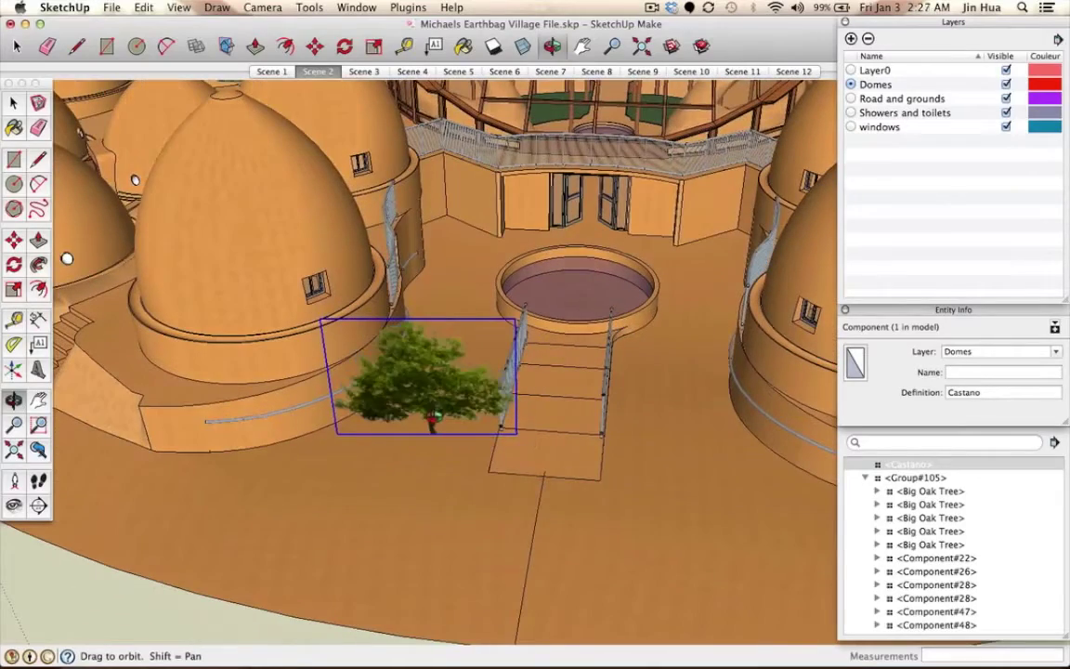
{"action": "mouse_move", "coordinate": [432, 420]}
{"action": "left_mouse_down"}
{"action": "mouse_move", "coordinate": [430, 430]}
{"action": "mouse_move", "coordinate": [437, 304]}
{"action": "mouse_move", "coordinate": [420, 467]}
{"action": "mouse_move", "coordinate": [101, 444]}
{"action": "mouse_move", "coordinate": [506, 453]}
{"action": "mouse_move", "coordinate": [454, 487]}
{"action": "mouse_move", "coordinate": [288, 521]}
{"action": "mouse_move", "coordinate": [179, 613]}
{"action": "mouse_move", "coordinate": [276, 452]}
{"action": "mouse_move", "coordinate": [548, 483]}
{"action": "mouse_move", "coordinate": [606, 525]}
{"action": "mouse_move", "coordinate": [569, 581]}
{"action": "mouse_move", "coordinate": [647, 580]}
{"action": "mouse_move", "coordinate": [298, 585]}
{"action": "mouse_move", "coordinate": [277, 576]}
{"action": "mouse_move", "coordinate": [301, 449]}
{"action": "mouse_move", "coordinate": [513, 548]}
{"action": "mouse_move", "coordinate": [468, 509]}
{"action": "left_mouse_up"}
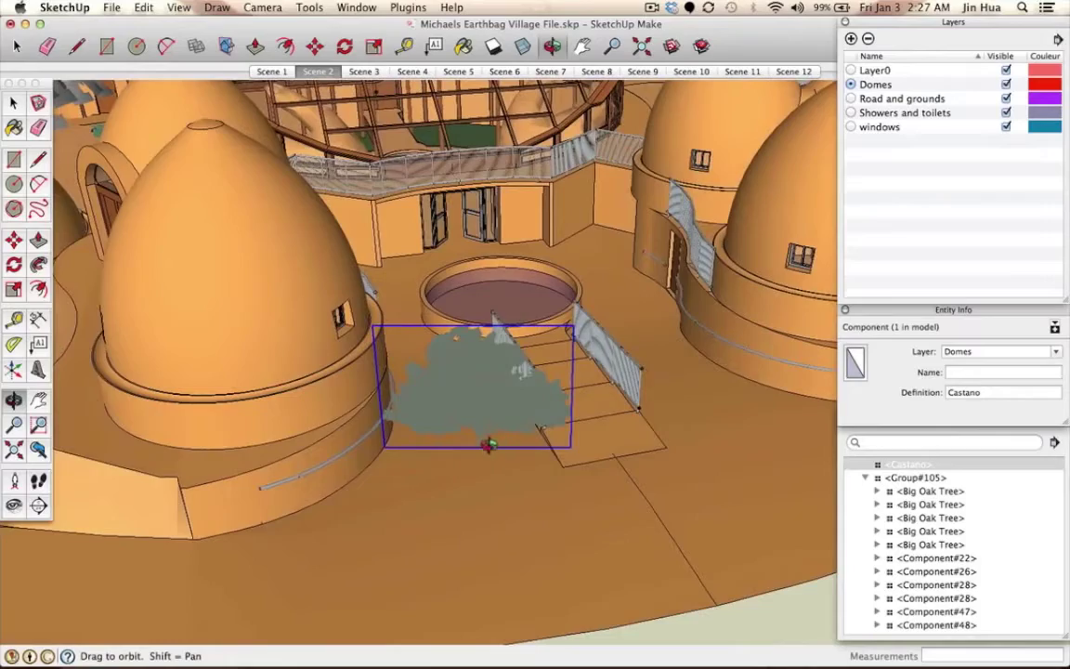
{"action": "scroll", "coordinate": [487, 444], "scroll_direction": "up", "scroll_amount": 3}
{"action": "scroll", "coordinate": [487, 444], "scroll_direction": "up", "scroll_amount": 2}
{"action": "scroll", "coordinate": [484, 442], "scroll_direction": "down", "scroll_amount": 2}
{"action": "mouse_move", "coordinate": [484, 442]}
{"action": "left_mouse_down"}
{"action": "mouse_move", "coordinate": [561, 426]}
{"action": "mouse_move", "coordinate": [201, 425]}
{"action": "mouse_move", "coordinate": [382, 406]}
{"action": "mouse_move", "coordinate": [328, 444]}
{"action": "mouse_move", "coordinate": [401, 425]}
{"action": "mouse_move", "coordinate": [609, 622]}
{"action": "mouse_move", "coordinate": [381, 566]}
{"action": "mouse_move", "coordinate": [326, 283]}
{"action": "mouse_move", "coordinate": [590, 308]}
{"action": "mouse_move", "coordinate": [449, 581]}
{"action": "mouse_move", "coordinate": [420, 522]}
{"action": "left_mouse_up"}
{"action": "scroll", "coordinate": [382, 405], "scroll_direction": "down", "scroll_amount": 3}
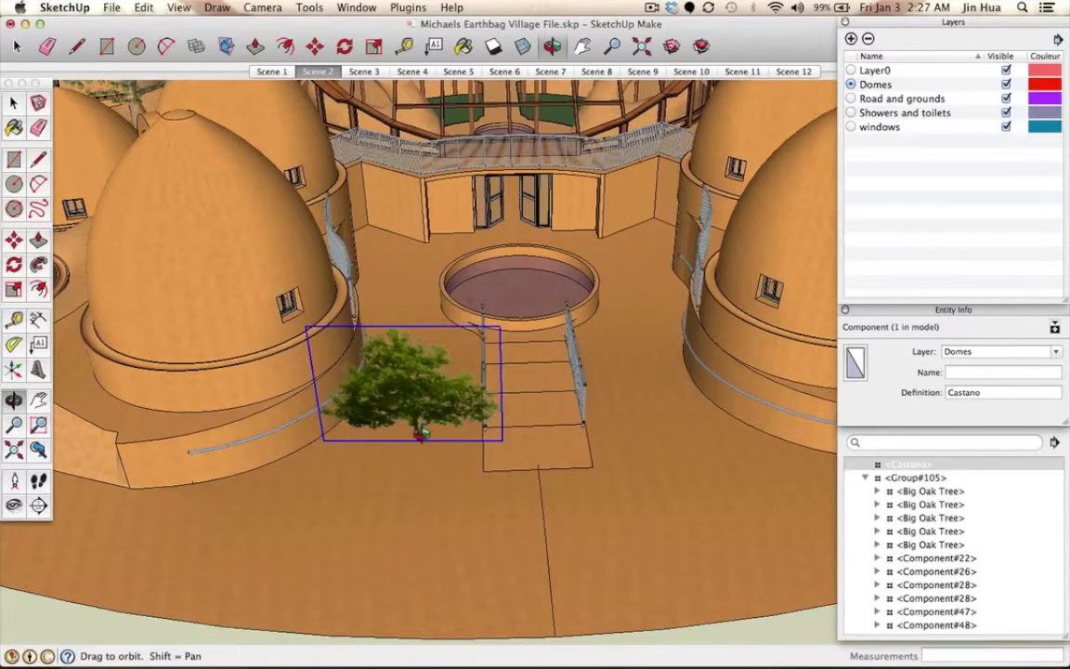
{"action": "scroll", "coordinate": [421, 432], "scroll_direction": "up", "scroll_amount": 1}
{"action": "scroll", "coordinate": [420, 433], "scroll_direction": "up", "scroll_amount": 2}
{"action": "scroll", "coordinate": [420, 433], "scroll_direction": "up", "scroll_amount": 2}
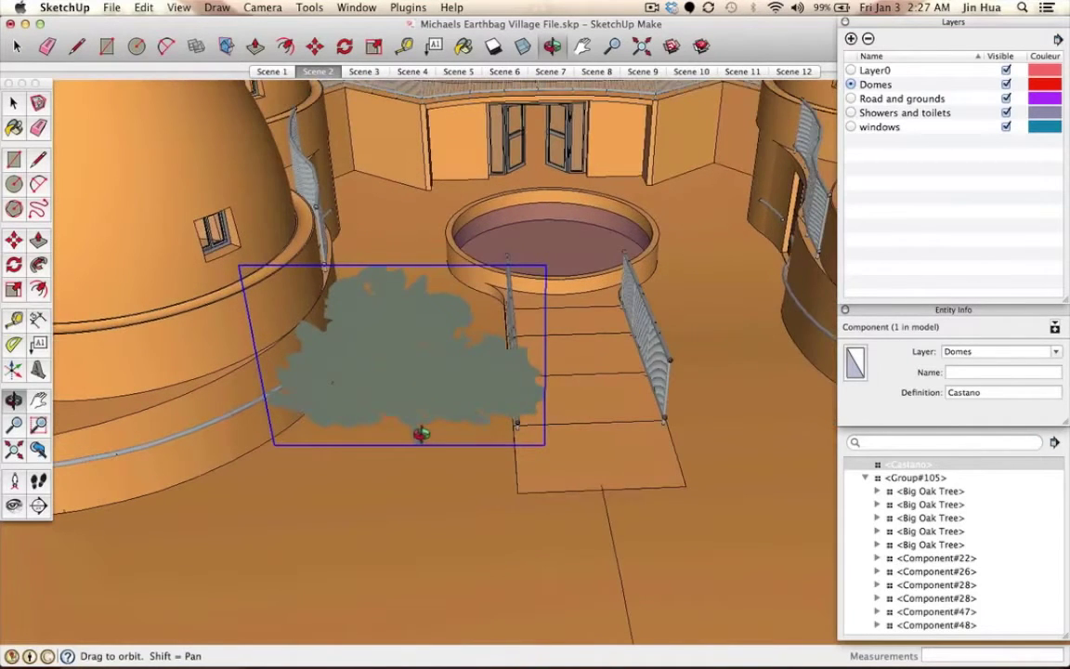
{"action": "scroll", "coordinate": [421, 433], "scroll_direction": "up", "scroll_amount": 2}
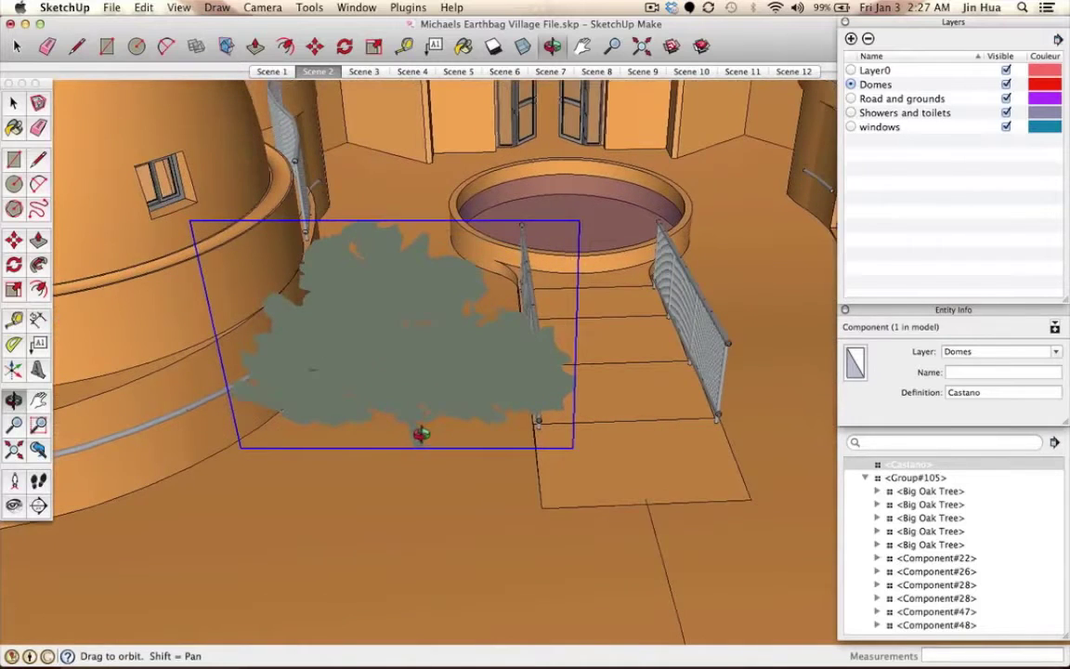
{"action": "scroll", "coordinate": [421, 433], "scroll_direction": "down", "scroll_amount": 2}
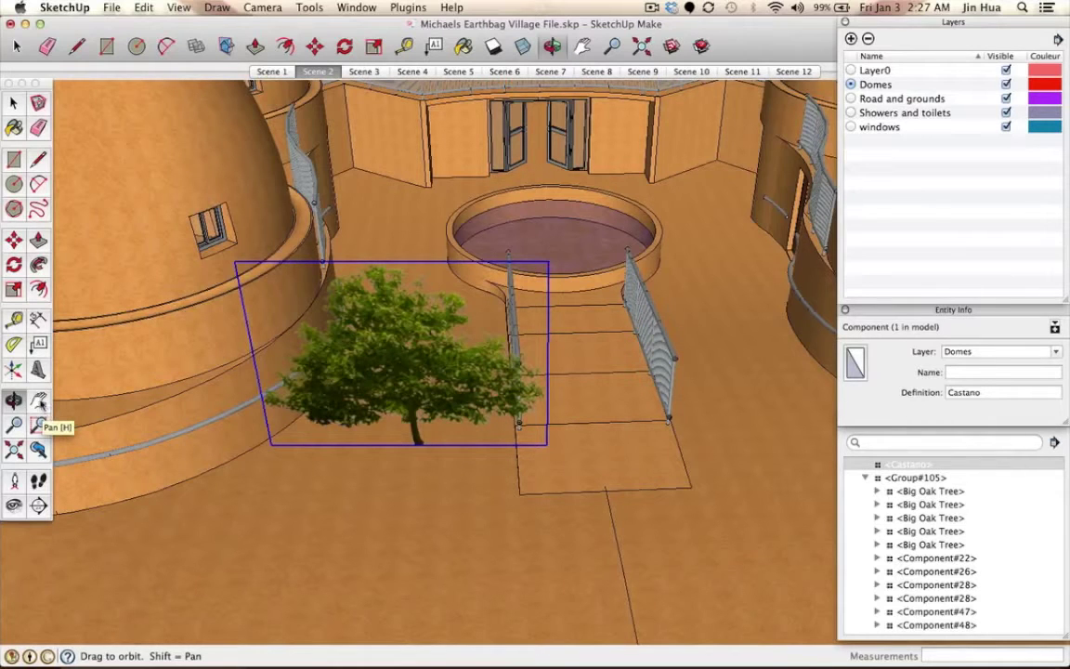
{"action": "left_click", "coordinate": [38, 400]}
{"action": "mouse_move", "coordinate": [375, 382]}
{"action": "left_mouse_down"}
{"action": "mouse_move", "coordinate": [269, 399]}
{"action": "mouse_move", "coordinate": [268, 378]}
{"action": "mouse_move", "coordinate": [538, 352]}
{"action": "mouse_move", "coordinate": [446, 471]}
{"action": "mouse_move", "coordinate": [394, 220]}
{"action": "mouse_move", "coordinate": [367, 539]}
{"action": "mouse_move", "coordinate": [238, 406]}
{"action": "mouse_move", "coordinate": [573, 401]}
{"action": "mouse_move", "coordinate": [458, 258]}
{"action": "mouse_move", "coordinate": [431, 420]}
{"action": "mouse_move", "coordinate": [435, 314]}
{"action": "left_mouse_up"}
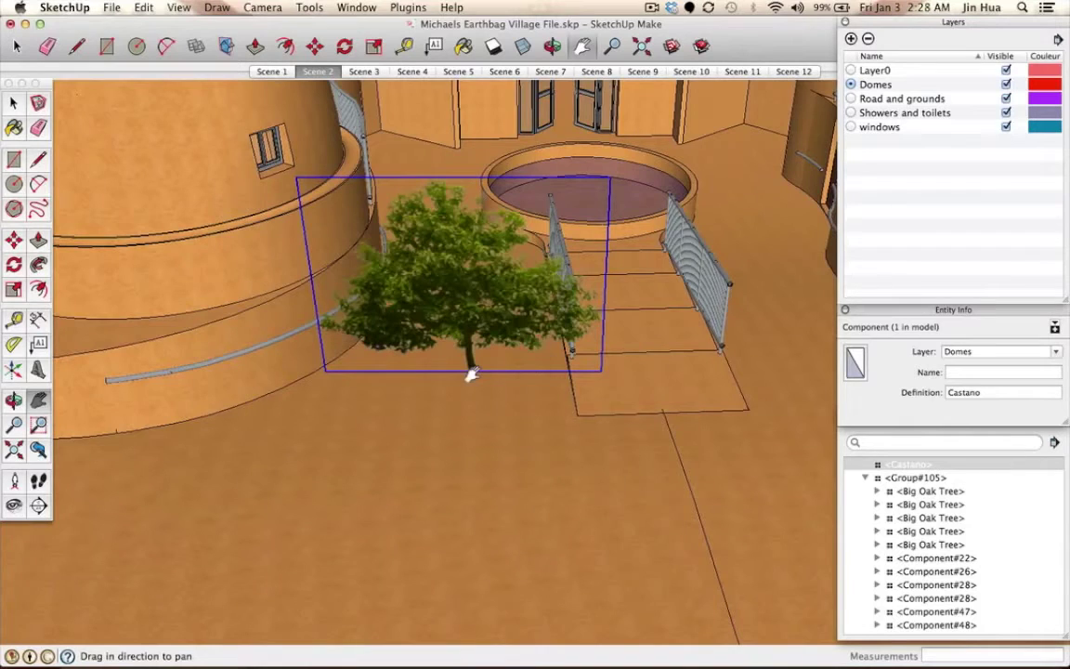
{"action": "mouse_move", "coordinate": [472, 374]}
{"action": "left_mouse_down"}
{"action": "mouse_move", "coordinate": [461, 514]}
{"action": "mouse_move", "coordinate": [488, 375]}
{"action": "mouse_move", "coordinate": [488, 425]}
{"action": "left_mouse_up"}
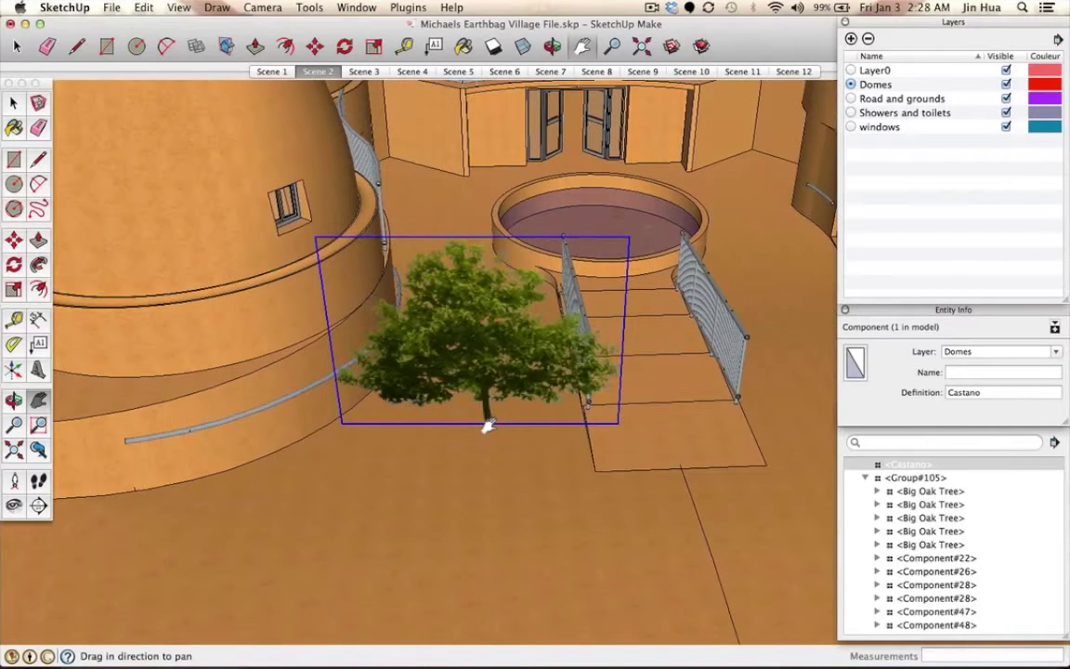
{"action": "mouse_move", "coordinate": [504, 439]}
{"action": "left_mouse_down"}
{"action": "mouse_move", "coordinate": [494, 493]}
{"action": "mouse_move", "coordinate": [432, 468]}
{"action": "mouse_move", "coordinate": [475, 470]}
{"action": "left_mouse_up"}
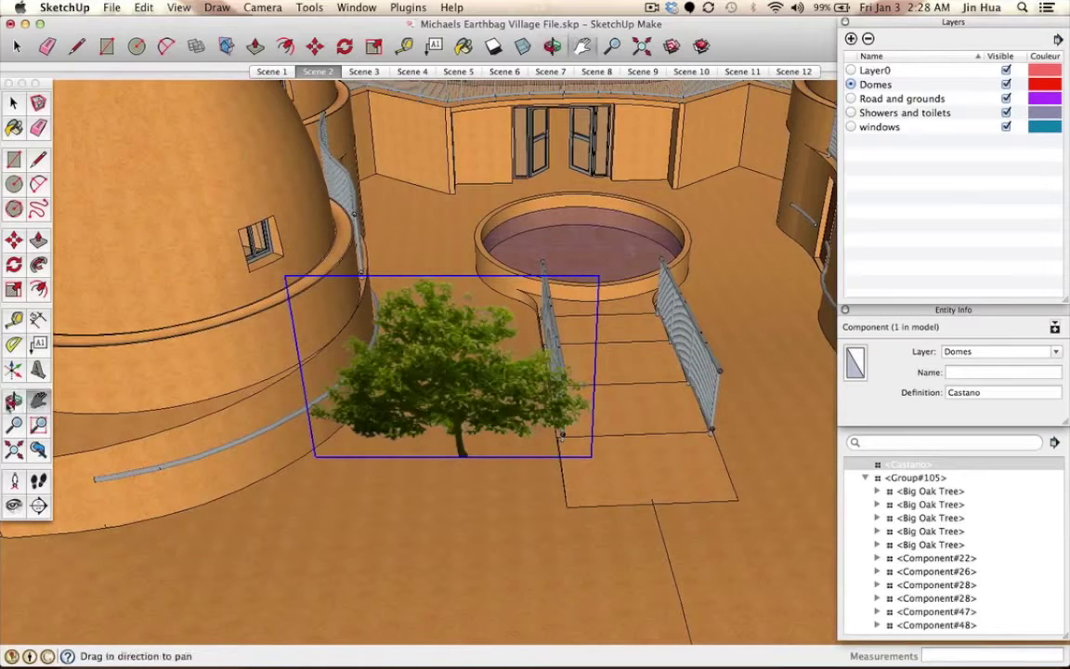
{"action": "left_click", "coordinate": [11, 401]}
{"action": "left_click", "coordinate": [39, 400]}
{"action": "left_click", "coordinate": [14, 400]}
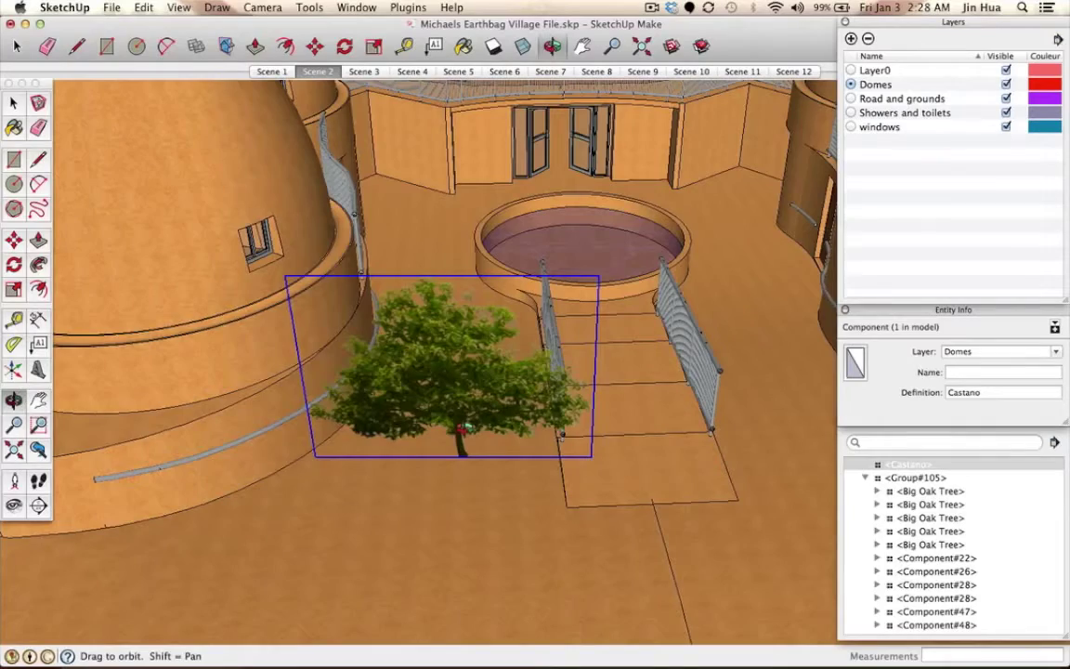
{"action": "mouse_move", "coordinate": [462, 429]}
{"action": "middle_mouse_down"}
{"action": "mouse_move", "coordinate": [444, 454]}
{"action": "mouse_move", "coordinate": [454, 458]}
{"action": "mouse_move", "coordinate": [466, 448]}
{"action": "mouse_move", "coordinate": [406, 449]}
{"action": "mouse_move", "coordinate": [425, 470]}
{"action": "middle_mouse_up"}
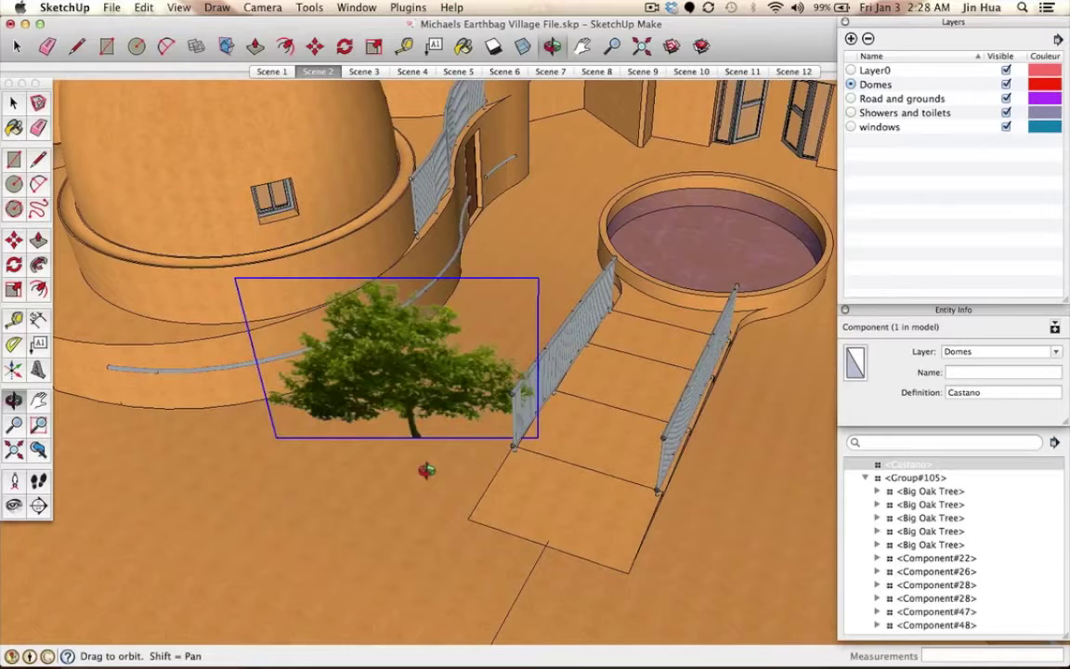
{"action": "mouse_move", "coordinate": [422, 469]}
{"action": "middle_mouse_down"}
{"action": "mouse_move", "coordinate": [410, 370]}
{"action": "mouse_move", "coordinate": [434, 494]}
{"action": "mouse_move", "coordinate": [426, 348]}
{"action": "mouse_move", "coordinate": [468, 506]}
{"action": "mouse_move", "coordinate": [459, 454]}
{"action": "mouse_move", "coordinate": [457, 499]}
{"action": "mouse_move", "coordinate": [454, 490]}
{"action": "mouse_move", "coordinate": [442, 401]}
{"action": "mouse_move", "coordinate": [447, 456]}
{"action": "middle_mouse_up"}
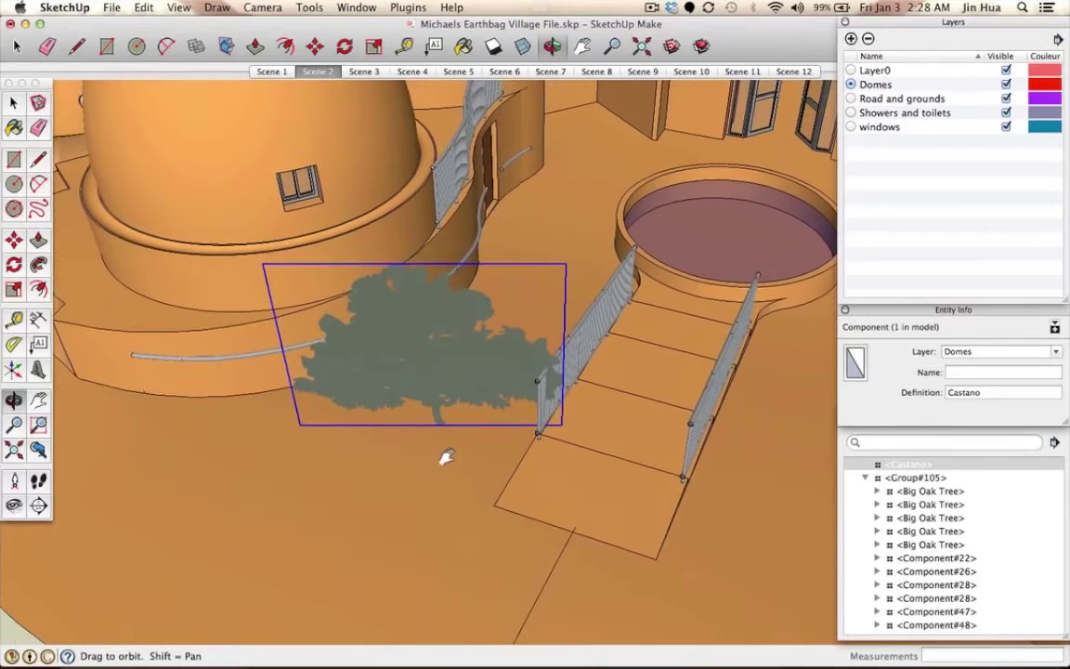
{"action": "scroll", "coordinate": [444, 435], "scroll_direction": "up", "scroll_amount": 5}
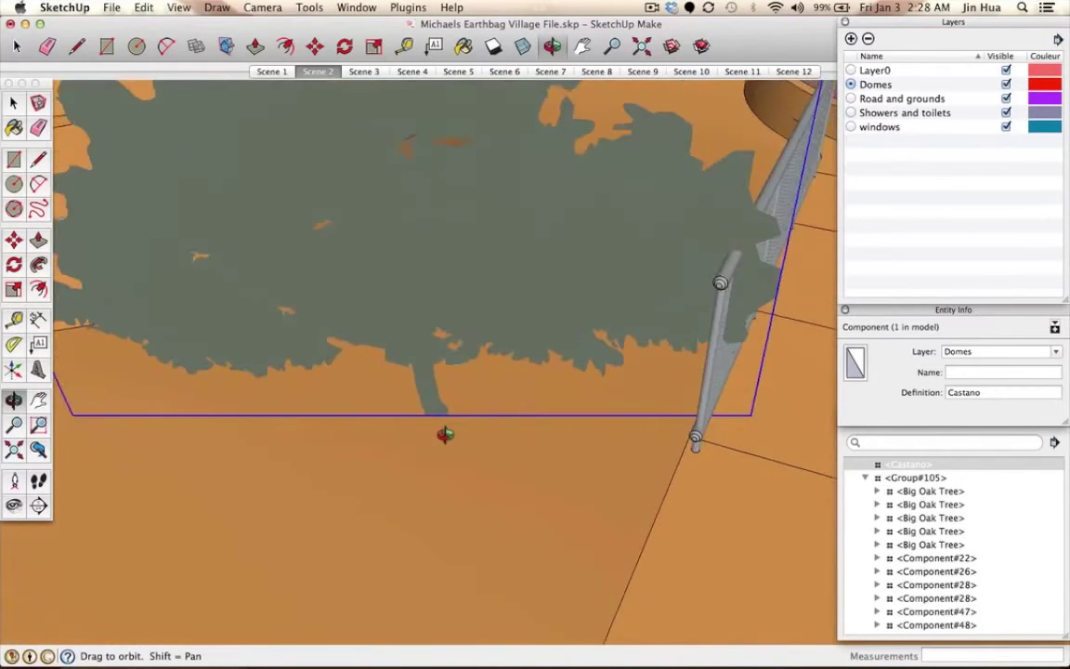
{"action": "scroll", "coordinate": [443, 434], "scroll_direction": "down", "scroll_amount": 5}
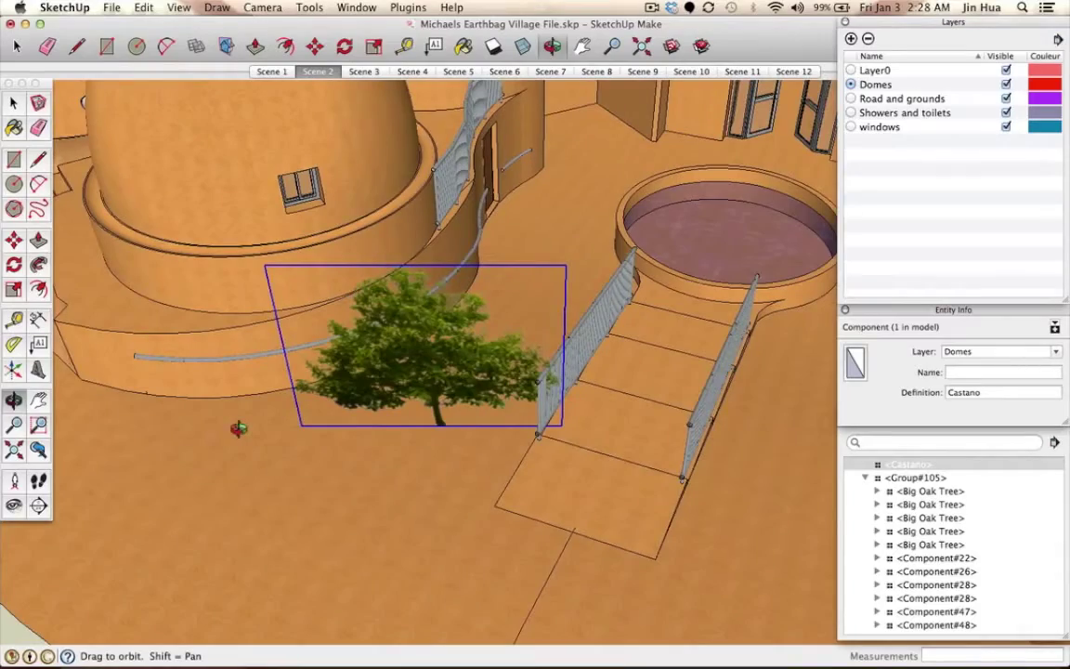
{"action": "mouse_move", "coordinate": [378, 426]}
{"action": "left_mouse_down"}
{"action": "mouse_move", "coordinate": [160, 432]}
{"action": "mouse_move", "coordinate": [442, 437]}
{"action": "mouse_move", "coordinate": [354, 456]}
{"action": "mouse_move", "coordinate": [418, 348]}
{"action": "mouse_move", "coordinate": [454, 425]}
{"action": "mouse_move", "coordinate": [365, 415]}
{"action": "mouse_move", "coordinate": [421, 435]}
{"action": "mouse_move", "coordinate": [395, 461]}
{"action": "mouse_move", "coordinate": [404, 468]}
{"action": "mouse_move", "coordinate": [399, 453]}
{"action": "mouse_move", "coordinate": [504, 440]}
{"action": "mouse_move", "coordinate": [485, 530]}
{"action": "mouse_move", "coordinate": [495, 365]}
{"action": "mouse_move", "coordinate": [463, 498]}
{"action": "mouse_move", "coordinate": [473, 304]}
{"action": "mouse_move", "coordinate": [498, 397]}
{"action": "mouse_move", "coordinate": [477, 489]}
{"action": "left_mouse_up"}
{"action": "left_click_drag", "start_coordinate": [541, 455], "coordinate": [536, 420]}
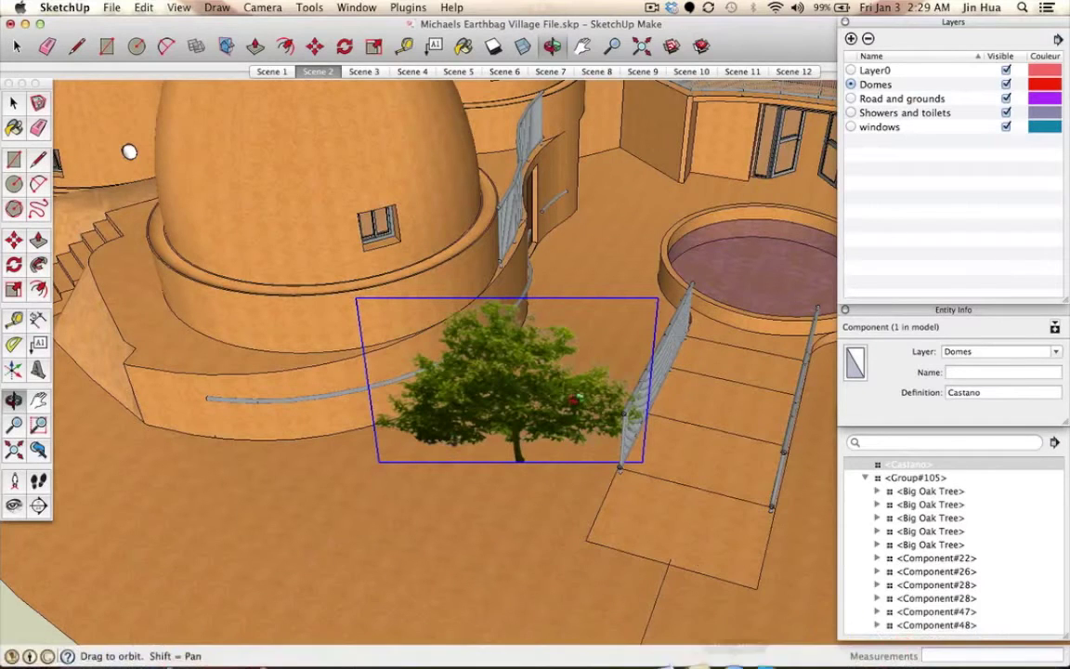
{"action": "mouse_move", "coordinate": [585, 415]}
{"action": "left_mouse_down"}
{"action": "mouse_move", "coordinate": [607, 407]}
{"action": "mouse_move", "coordinate": [580, 347]}
{"action": "mouse_move", "coordinate": [490, 497]}
{"action": "mouse_move", "coordinate": [645, 436]}
{"action": "mouse_move", "coordinate": [535, 390]}
{"action": "left_mouse_up"}
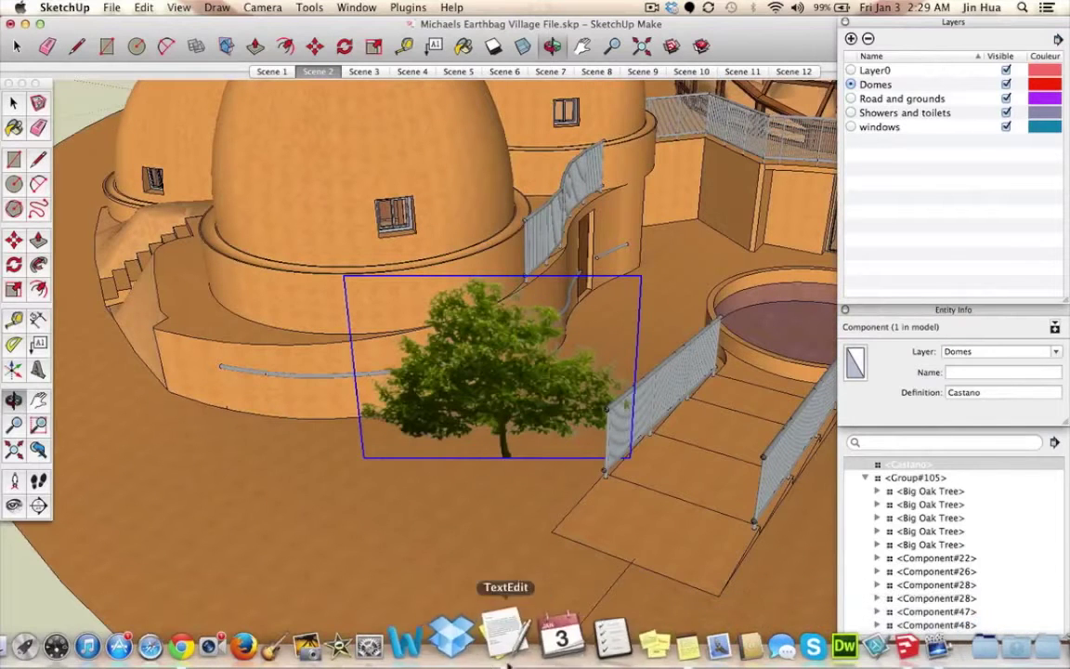
{"action": "left_click", "coordinate": [422, 648]}
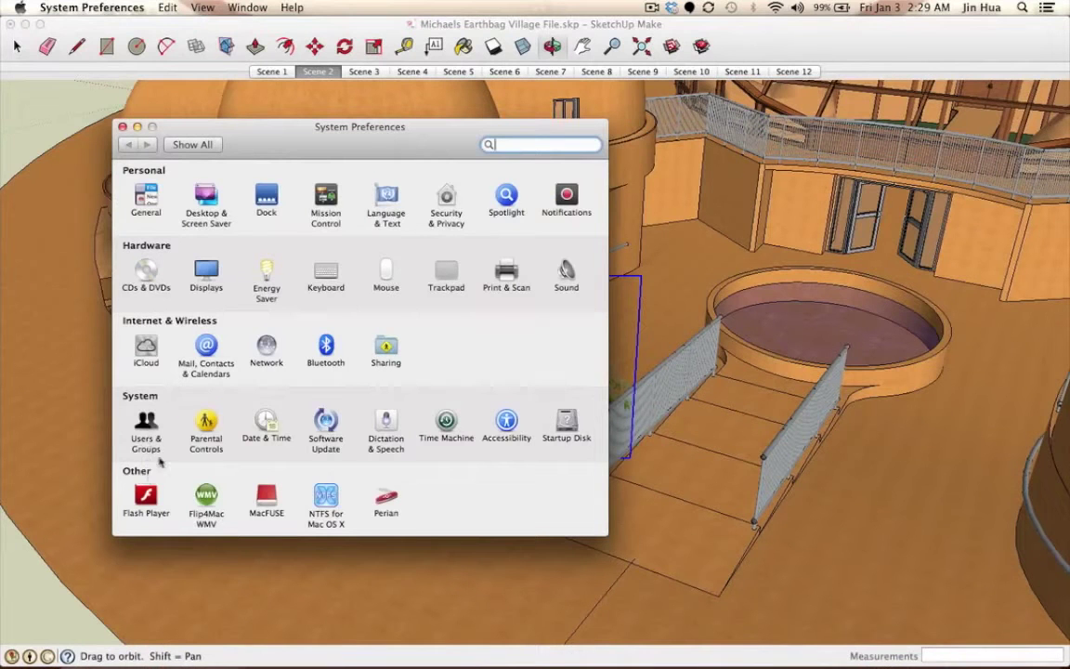
{"action": "left_click", "coordinate": [453, 275]}
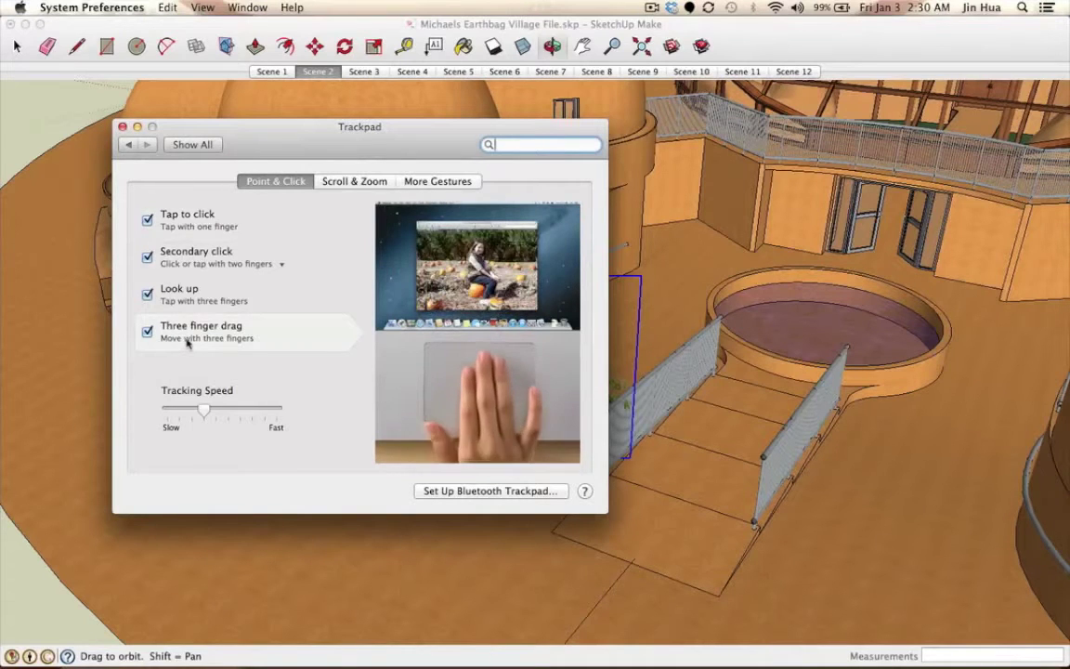
{"action": "left_click", "coordinate": [122, 126]}
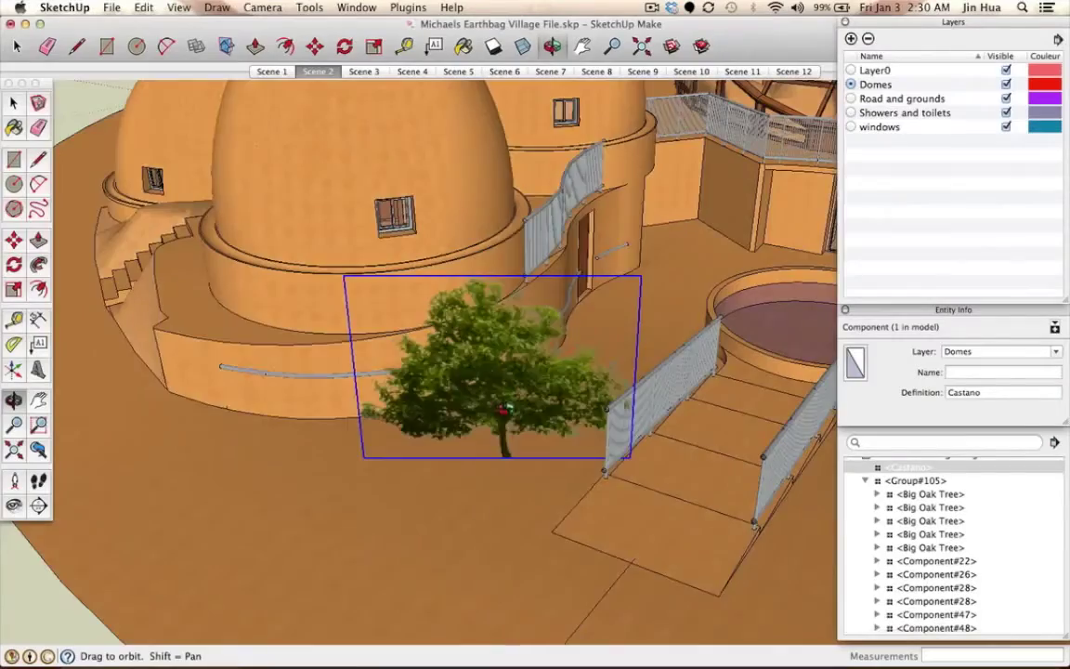
{"action": "scroll", "coordinate": [515, 407], "scroll_direction": "up", "scroll_amount": 3}
{"action": "mouse_move", "coordinate": [522, 407]}
{"action": "left_mouse_down"}
{"action": "mouse_move", "coordinate": [431, 322]}
{"action": "mouse_move", "coordinate": [501, 402]}
{"action": "mouse_move", "coordinate": [320, 415]}
{"action": "mouse_move", "coordinate": [430, 442]}
{"action": "mouse_move", "coordinate": [656, 554]}
{"action": "mouse_move", "coordinate": [337, 341]}
{"action": "mouse_move", "coordinate": [644, 449]}
{"action": "mouse_move", "coordinate": [642, 461]}
{"action": "left_mouse_up"}
{"action": "scroll", "coordinate": [642, 461], "scroll_direction": "up", "scroll_amount": 2}
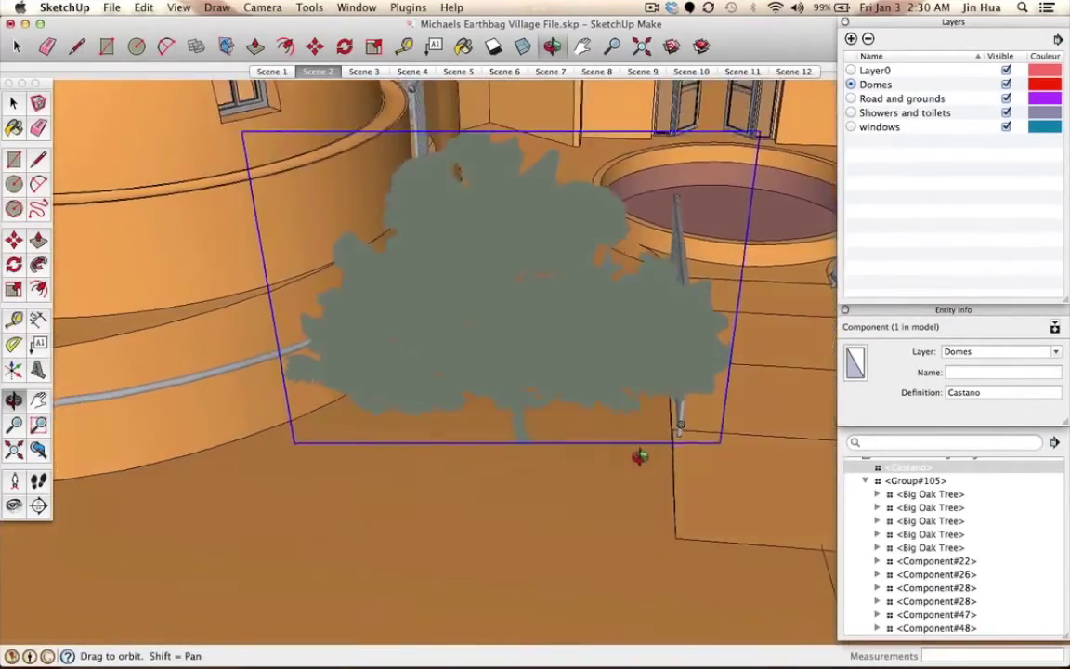
{"action": "scroll", "coordinate": [520, 345], "scroll_direction": "down", "scroll_amount": 2}
{"action": "scroll", "coordinate": [520, 346], "scroll_direction": "down", "scroll_amount": 2}
{"action": "left_click_drag", "start_coordinate": [509, 341], "coordinate": [544, 306]}
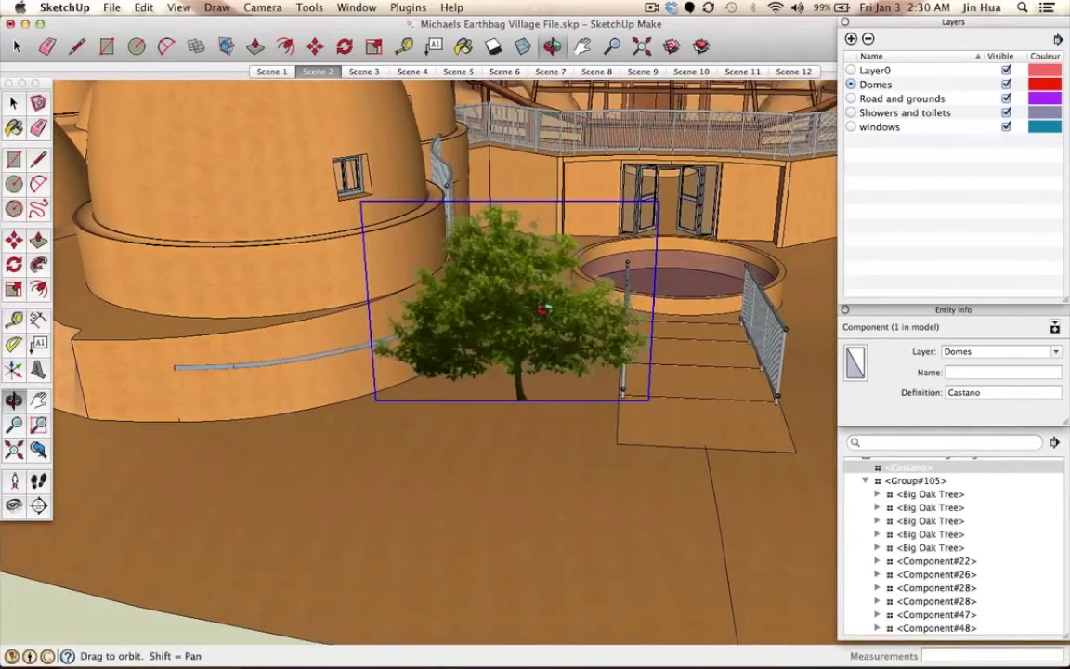
{"action": "mouse_move", "coordinate": [543, 309]}
{"action": "left_mouse_down"}
{"action": "mouse_move", "coordinate": [480, 334]}
{"action": "mouse_move", "coordinate": [539, 346]}
{"action": "mouse_move", "coordinate": [452, 365]}
{"action": "mouse_move", "coordinate": [470, 363]}
{"action": "mouse_move", "coordinate": [398, 410]}
{"action": "mouse_move", "coordinate": [520, 346]}
{"action": "mouse_move", "coordinate": [501, 342]}
{"action": "mouse_move", "coordinate": [475, 451]}
{"action": "mouse_move", "coordinate": [547, 343]}
{"action": "mouse_move", "coordinate": [418, 358]}
{"action": "mouse_move", "coordinate": [521, 364]}
{"action": "mouse_move", "coordinate": [522, 375]}
{"action": "mouse_move", "coordinate": [363, 394]}
{"action": "mouse_move", "coordinate": [497, 358]}
{"action": "mouse_move", "coordinate": [297, 381]}
{"action": "left_mouse_up"}
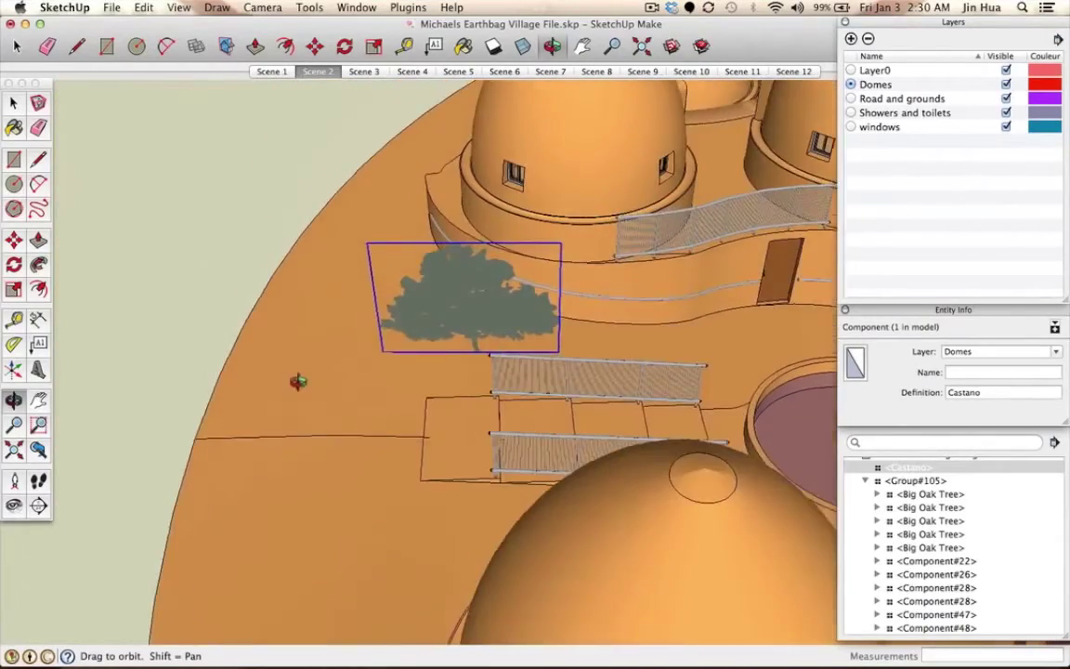
{"action": "mouse_move", "coordinate": [494, 346]}
{"action": "left_mouse_down"}
{"action": "mouse_move", "coordinate": [222, 375]}
{"action": "mouse_move", "coordinate": [543, 325]}
{"action": "left_mouse_up"}
{"action": "mouse_move", "coordinate": [470, 314]}
{"action": "left_mouse_down"}
{"action": "mouse_move", "coordinate": [332, 439]}
{"action": "mouse_move", "coordinate": [509, 304]}
{"action": "mouse_move", "coordinate": [551, 348]}
{"action": "mouse_move", "coordinate": [512, 392]}
{"action": "mouse_move", "coordinate": [461, 419]}
{"action": "left_mouse_up"}
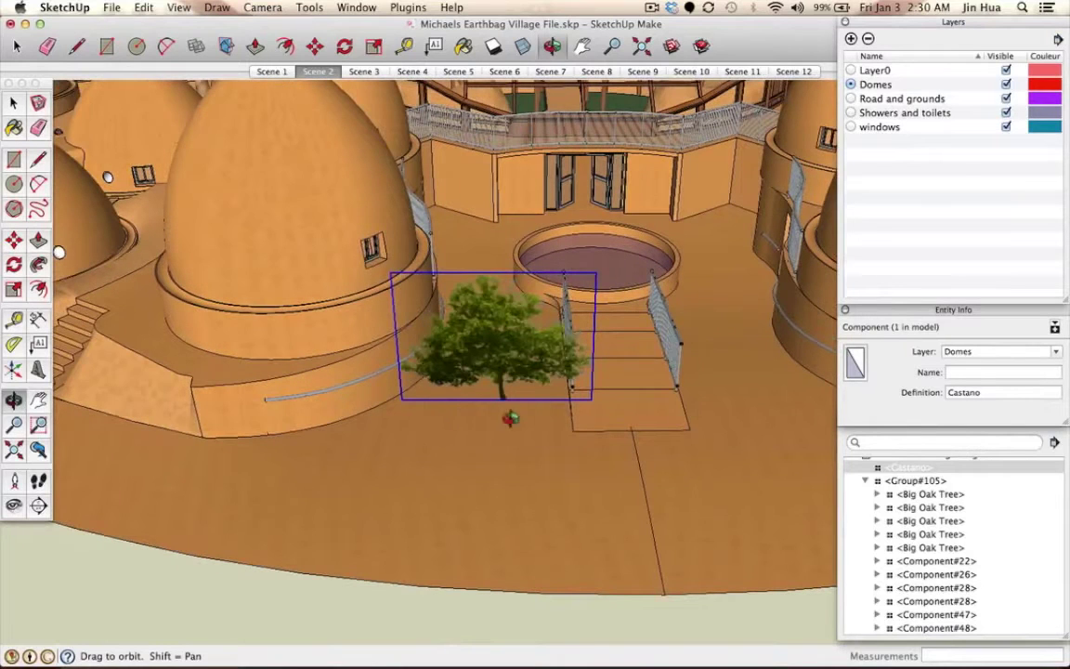
- Select all parts of the tree and make them into a new component, Component#1
{"action": "key", "text": "space"}
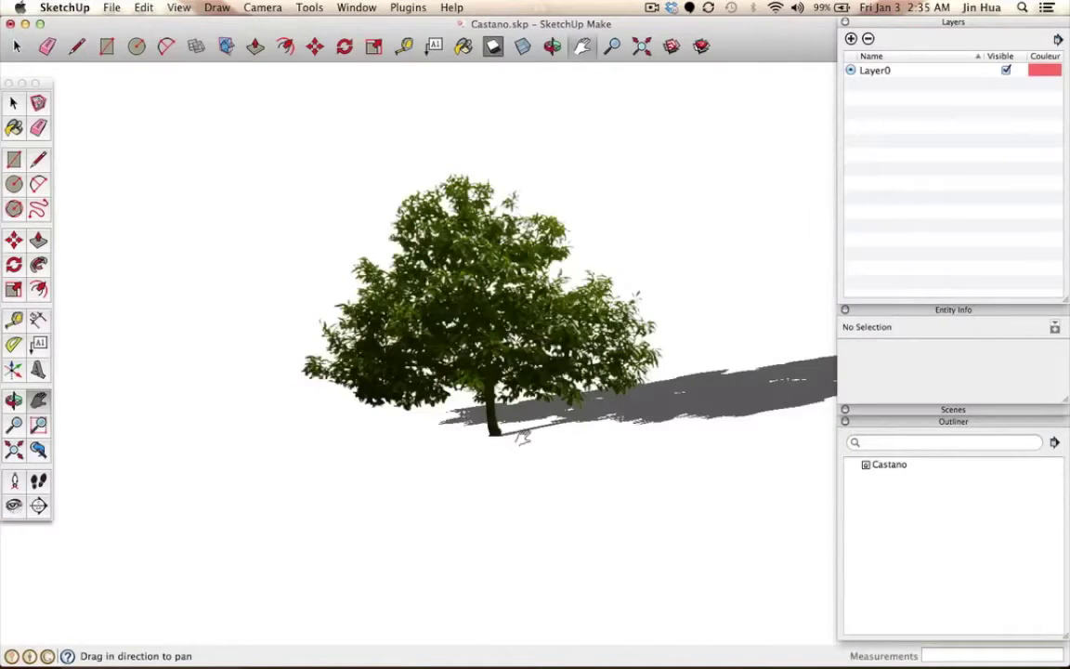
{"action": "left_click_drag", "start_coordinate": [523, 438], "coordinate": [535, 452]}
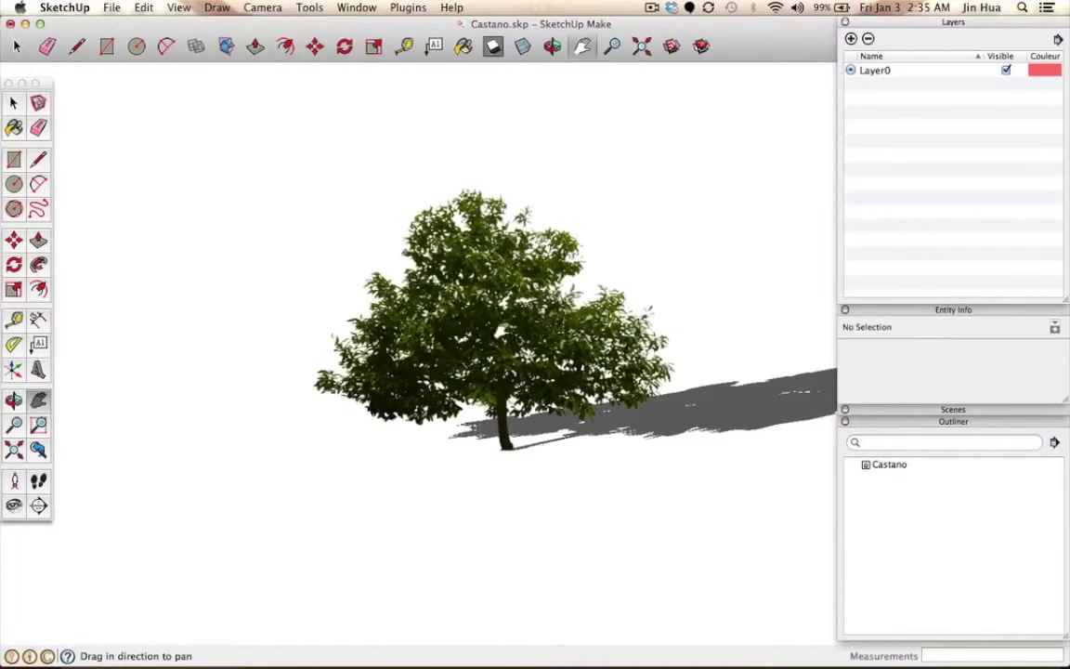
{"action": "key", "text": "space"}
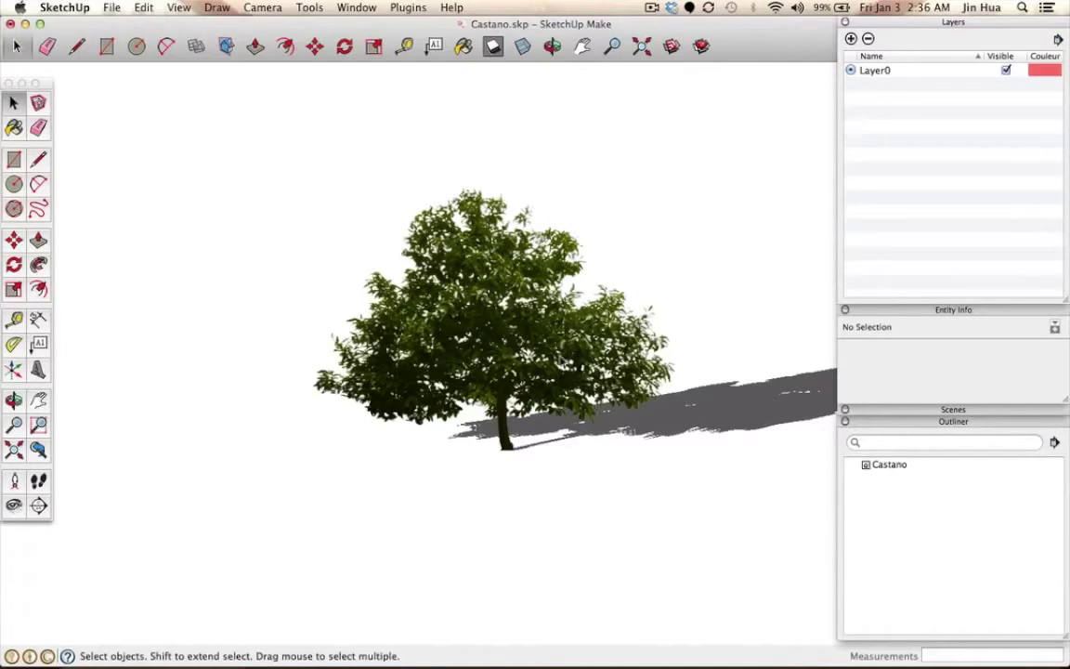
{"action": "left_click_drag", "start_coordinate": [248, 137], "coordinate": [756, 514]}
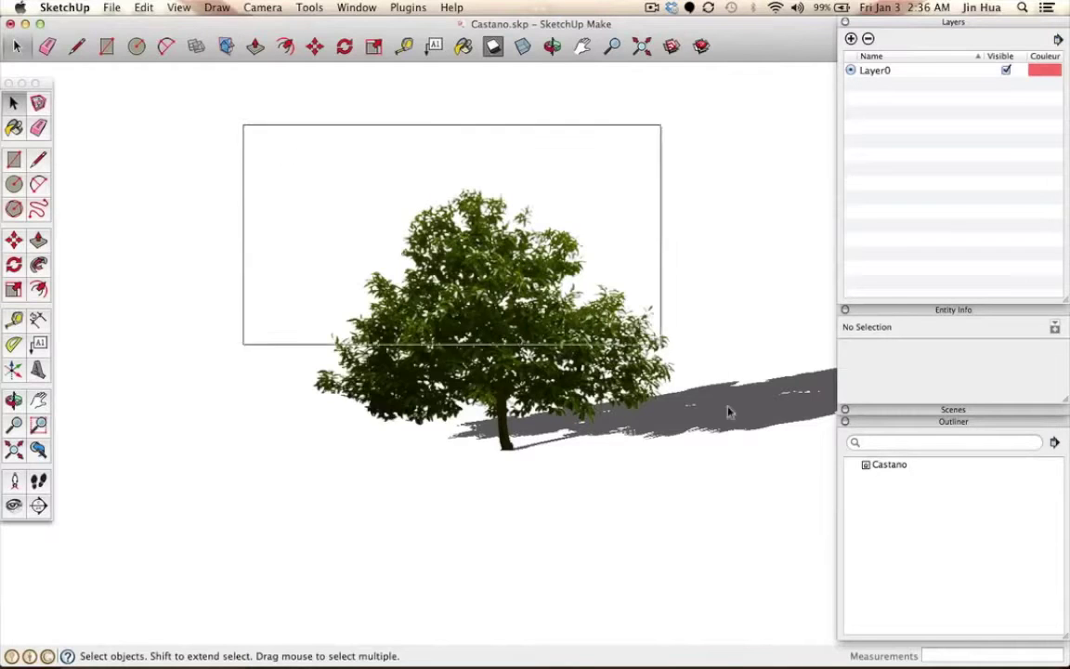
{"action": "left_click", "coordinate": [111, 8]}
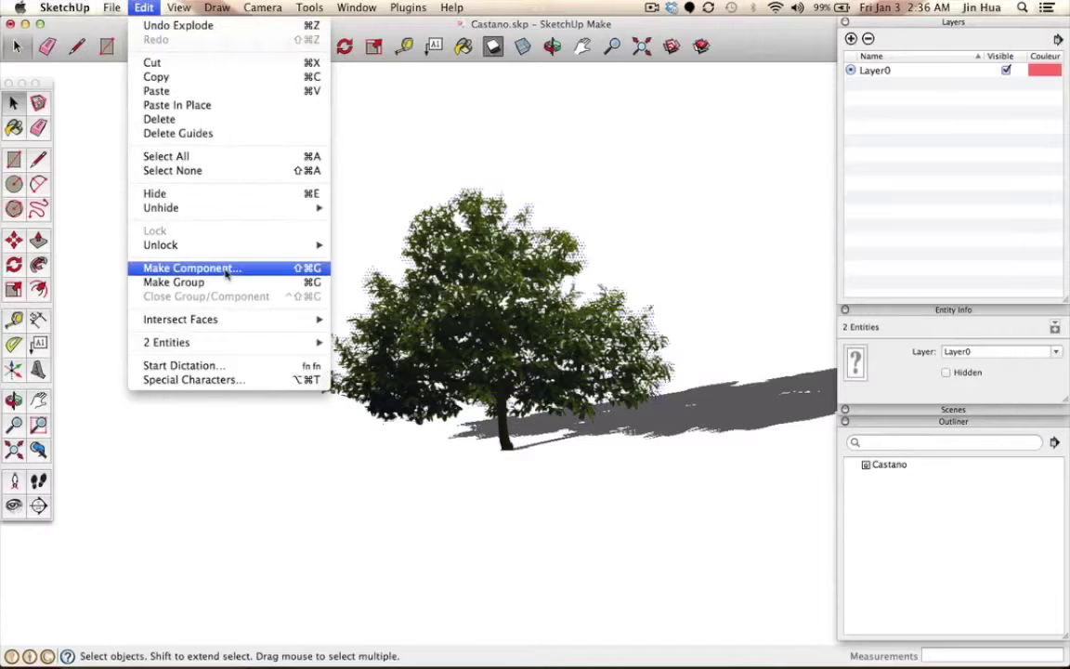
{"action": "left_click", "coordinate": [190, 268]}
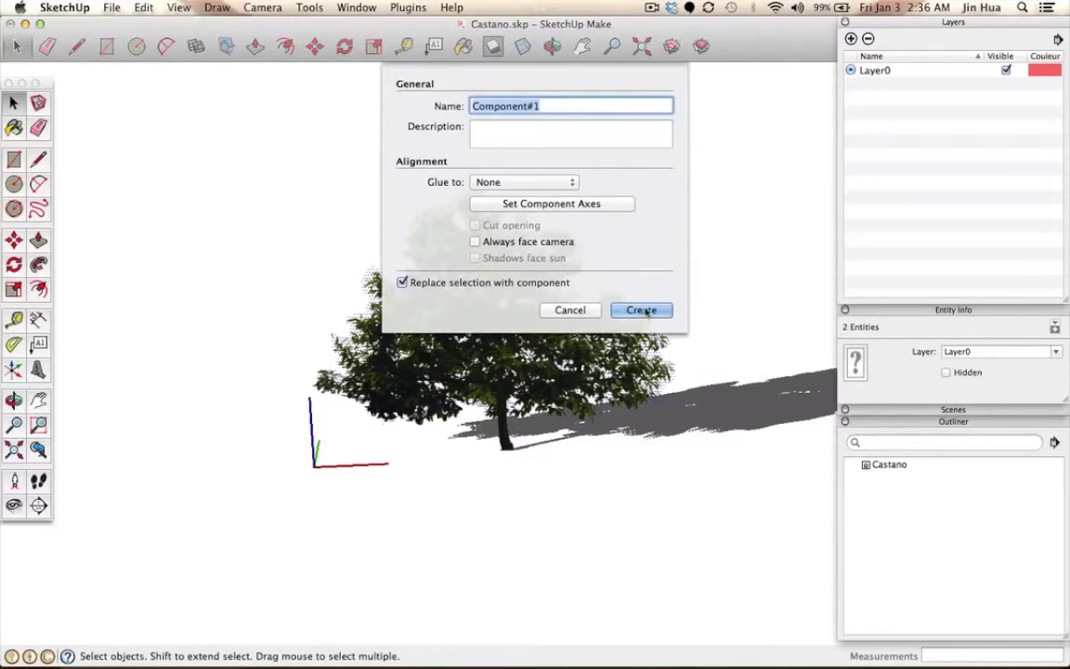
{"action": "left_click", "coordinate": [642, 311]}
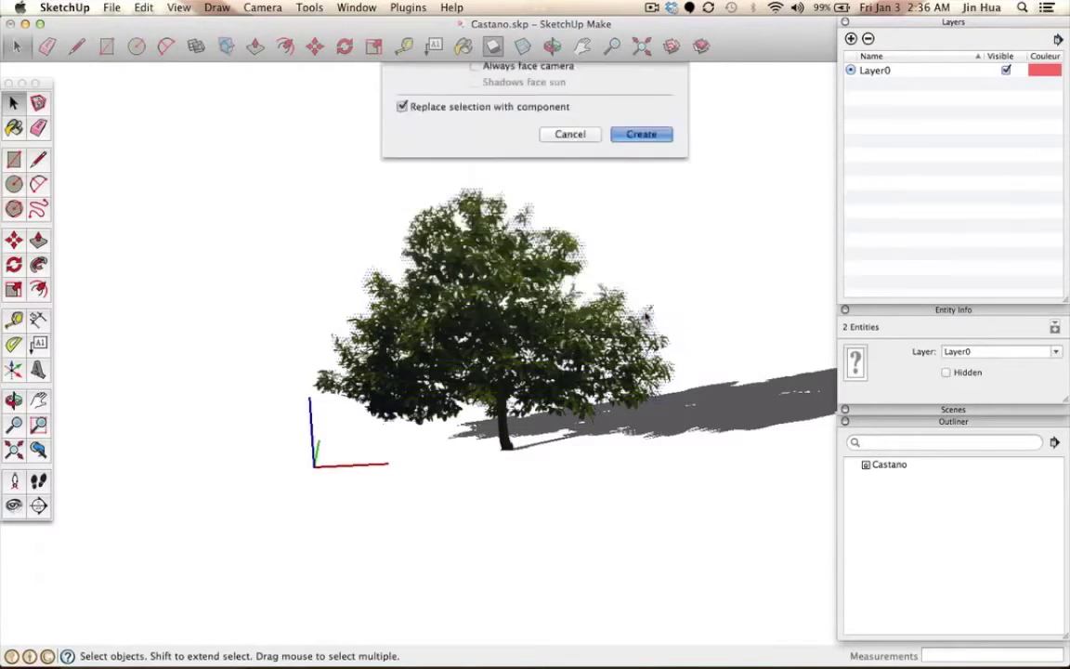
- Orbit the tree component edge-on and back to a front-facing view
{"action": "key", "text": "o"}
{"action": "mouse_move", "coordinate": [467, 326]}
{"action": "left_mouse_down"}
{"action": "mouse_move", "coordinate": [232, 324]}
{"action": "mouse_move", "coordinate": [578, 325]}
{"action": "mouse_move", "coordinate": [279, 341]}
{"action": "mouse_move", "coordinate": [798, 365]}
{"action": "left_mouse_up"}
{"action": "mouse_move", "coordinate": [444, 383]}
{"action": "left_mouse_down"}
{"action": "mouse_move", "coordinate": [428, 303]}
{"action": "mouse_move", "coordinate": [497, 351]}
{"action": "left_mouse_up"}
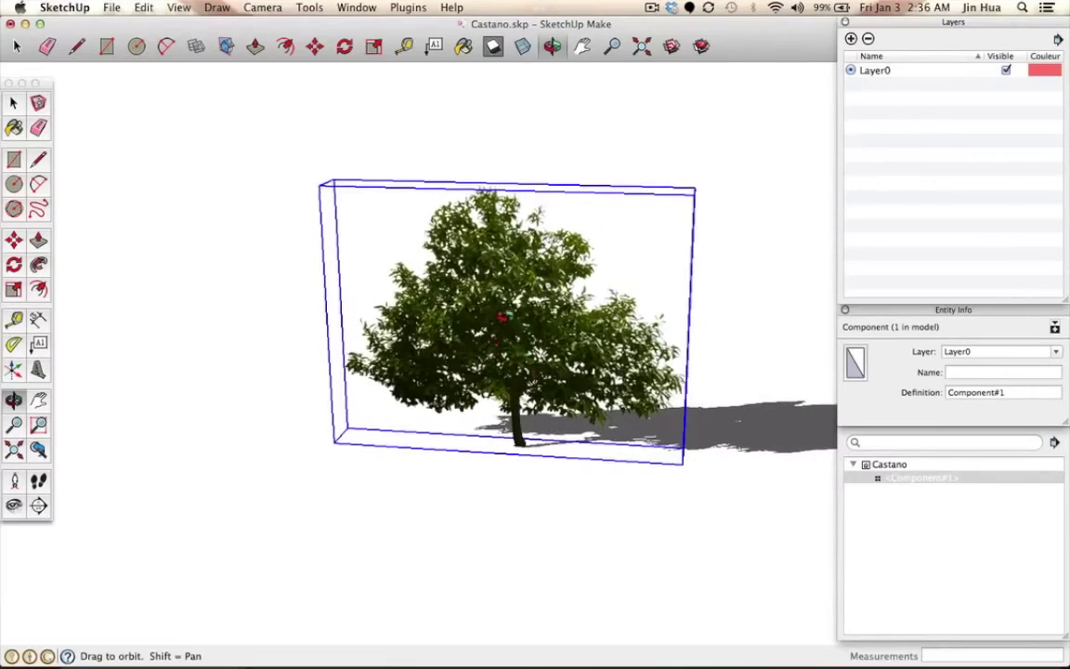
{"action": "key", "text": "F3"}
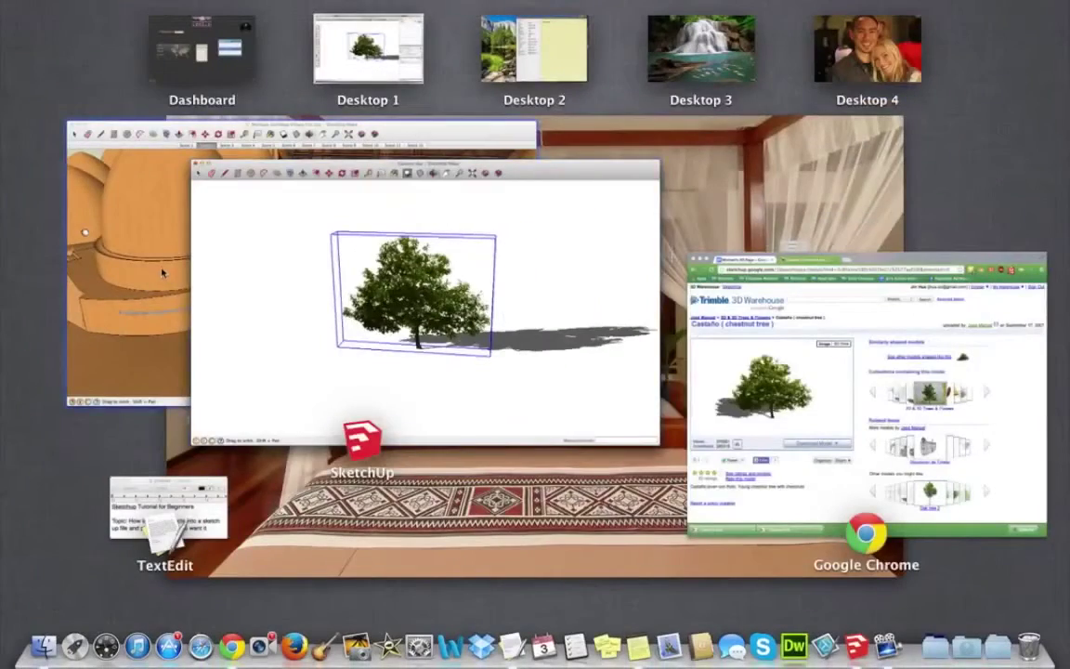
- Paste a copy of the tree into the village model right of the pool stairs
{"action": "left_click", "coordinate": [144, 237]}
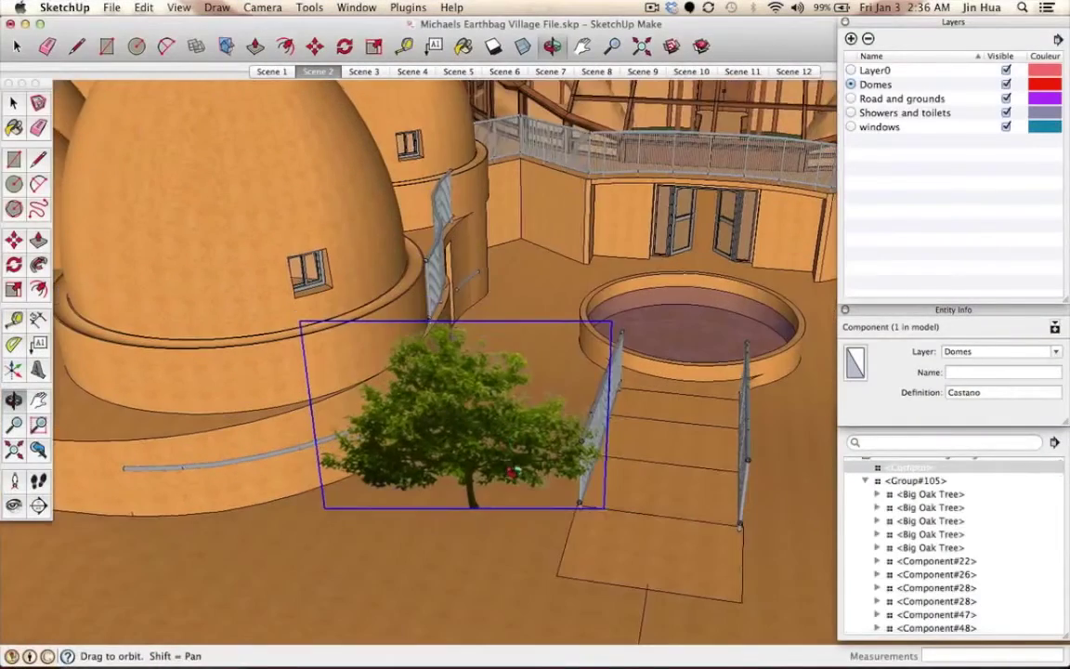
{"action": "mouse_move", "coordinate": [544, 509]}
{"action": "left_mouse_down", "text": "shift"}
{"action": "mouse_move", "coordinate": [430, 424]}
{"action": "mouse_move", "coordinate": [470, 425]}
{"action": "mouse_move", "coordinate": [470, 448]}
{"action": "mouse_move", "coordinate": [460, 430]}
{"action": "mouse_move", "coordinate": [393, 444]}
{"action": "mouse_move", "coordinate": [389, 430]}
{"action": "mouse_move", "coordinate": [580, 427]}
{"action": "left_mouse_up", "text": "shift"}
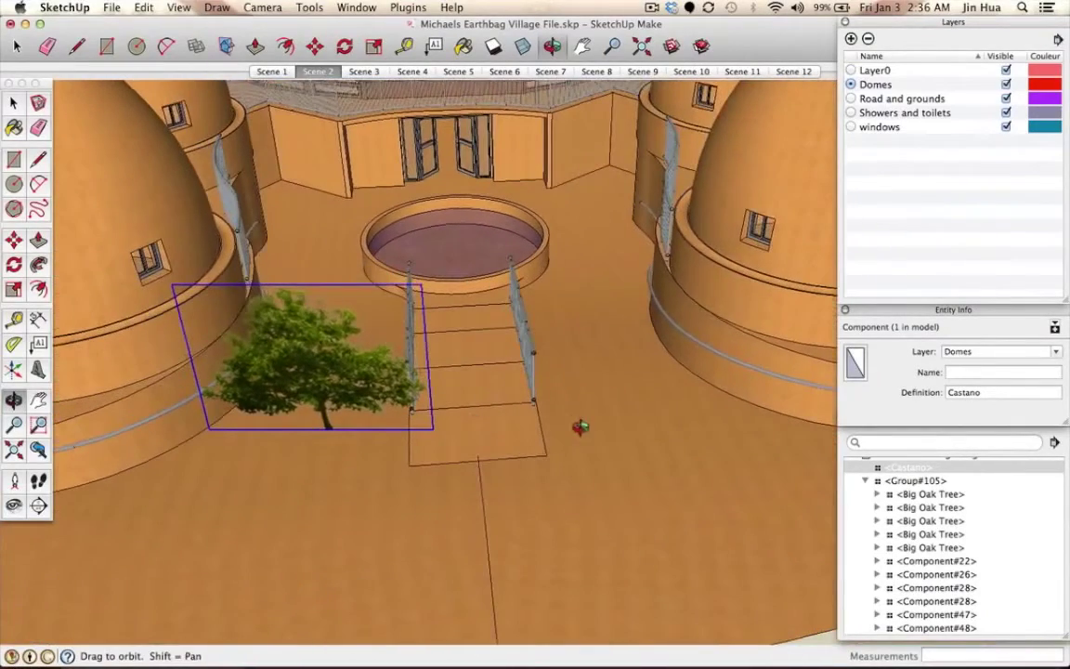
{"action": "key", "text": "ctrl+v"}
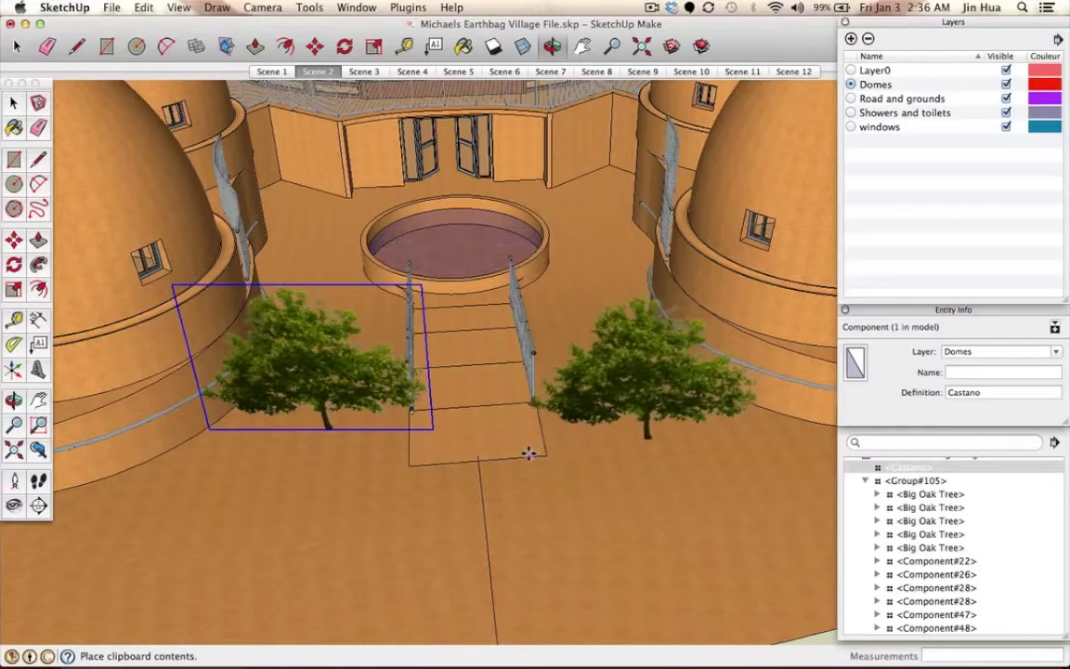
{"action": "left_click", "coordinate": [528, 453]}
- Rotate the pasted tree about its base by 64.4 degrees
{"action": "key", "text": "m"}
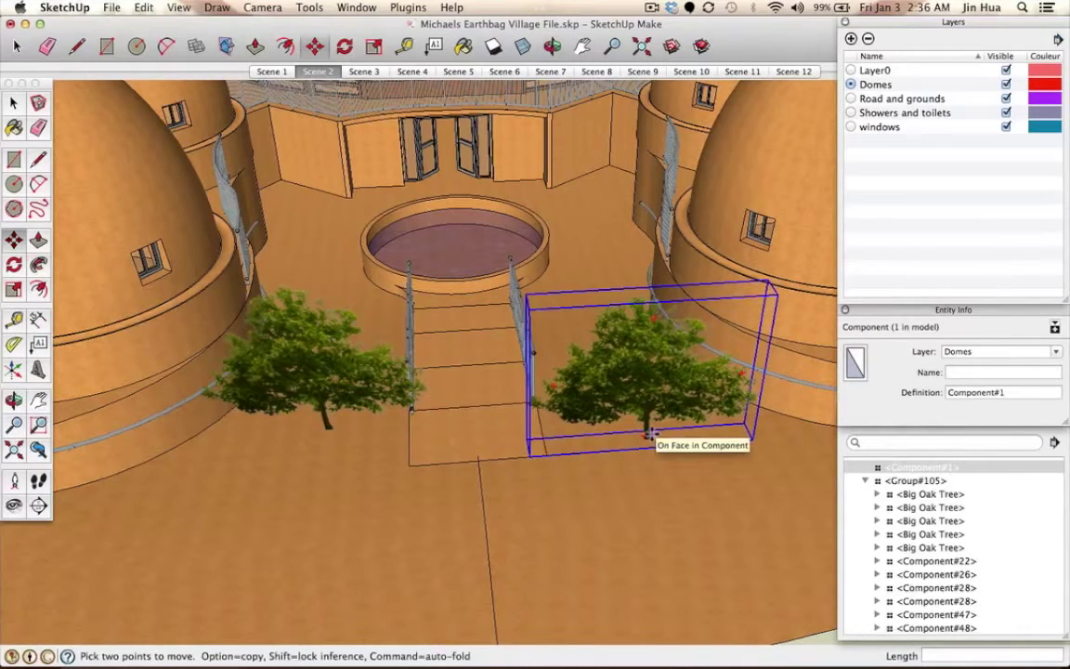
{"action": "scroll", "coordinate": [650, 433], "scroll_direction": "up", "scroll_amount": 2}
{"action": "scroll", "coordinate": [650, 433], "scroll_direction": "up", "scroll_amount": 3}
{"action": "scroll", "coordinate": [650, 432], "scroll_direction": "down", "scroll_amount": 3}
{"action": "scroll", "coordinate": [650, 432], "scroll_direction": "down", "scroll_amount": 1}
{"action": "scroll", "coordinate": [650, 433], "scroll_direction": "up", "scroll_amount": 2}
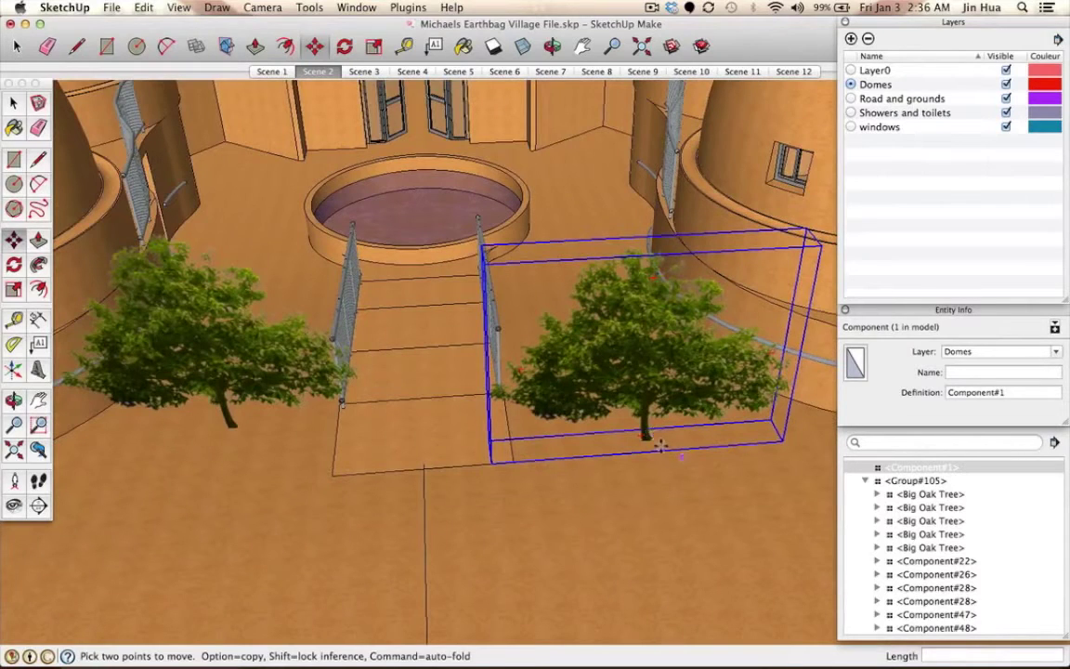
{"action": "key", "text": "q"}
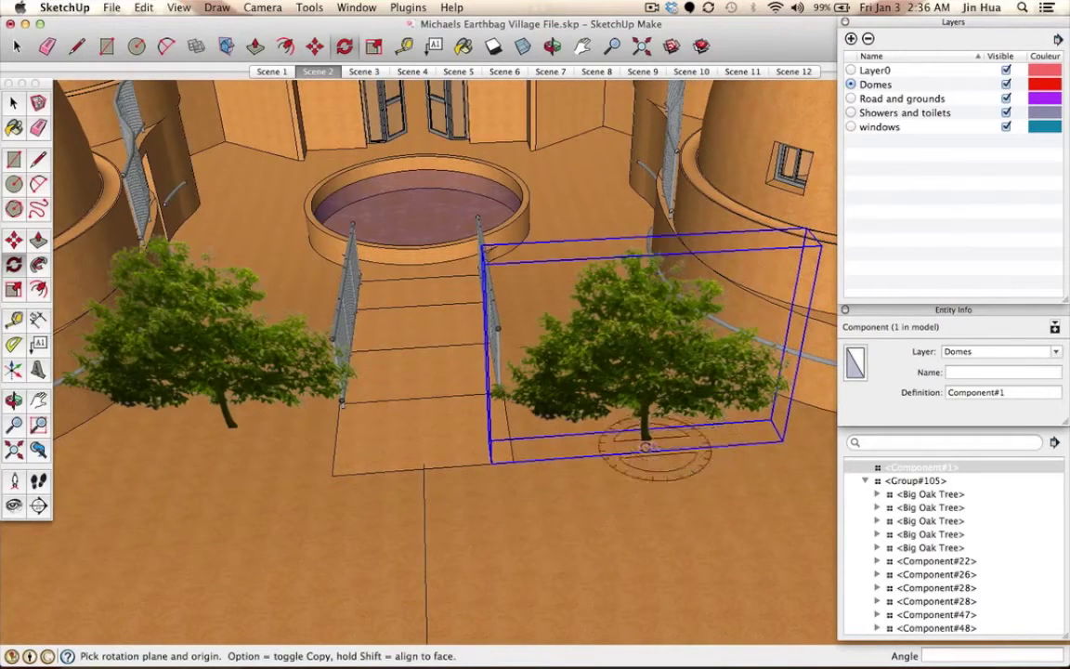
{"action": "left_click", "coordinate": [647, 448]}
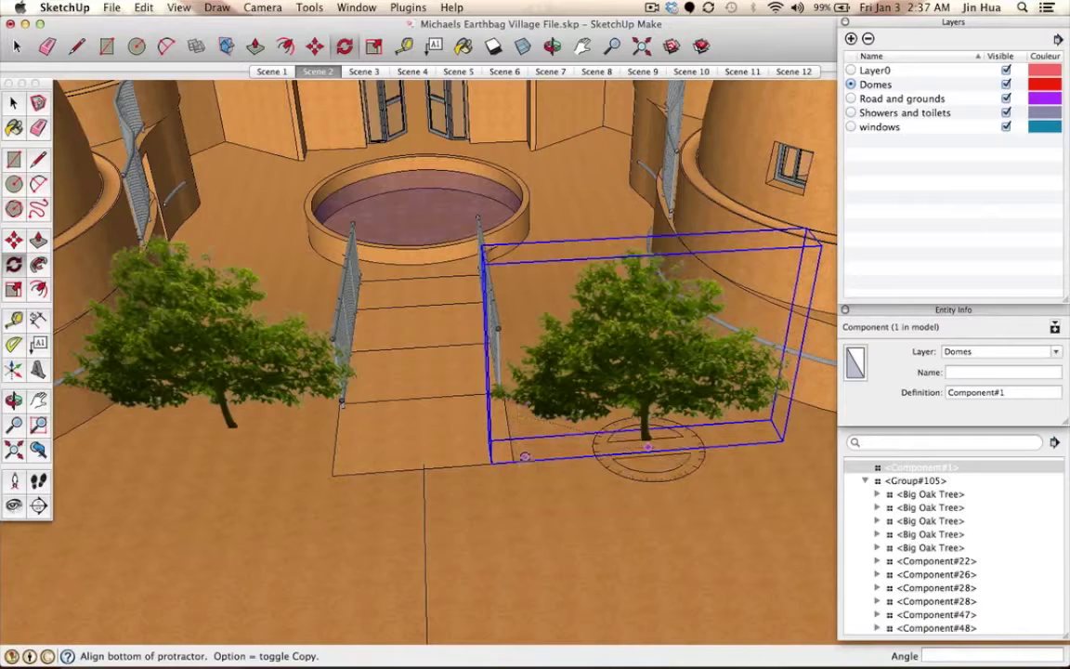
{"action": "left_click", "coordinate": [526, 455]}
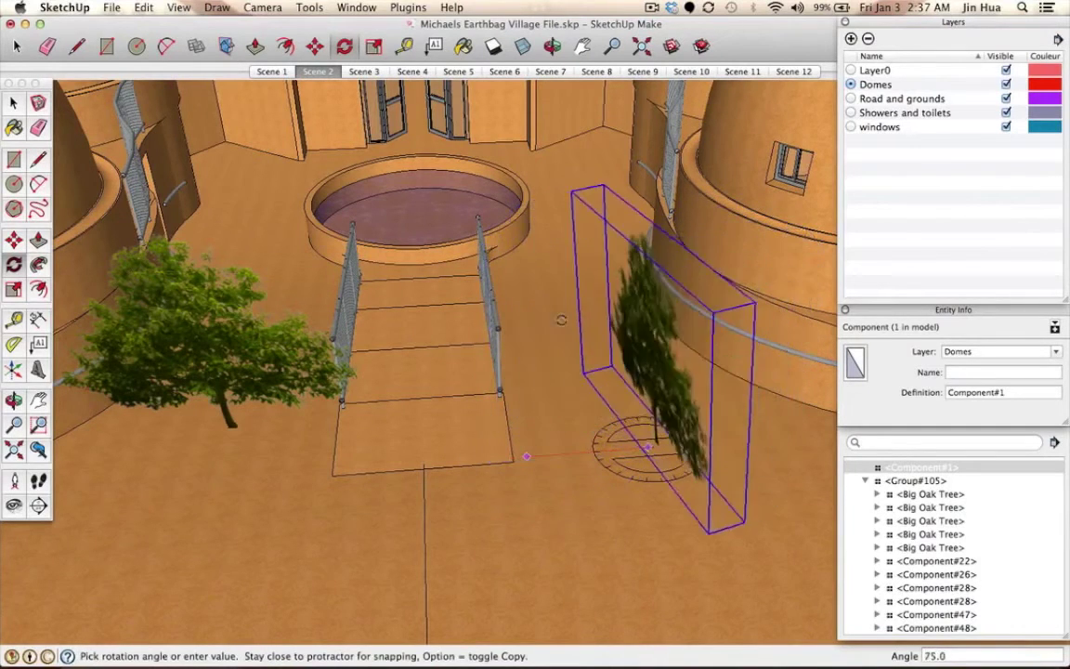
{"action": "left_click", "coordinate": [526, 351]}
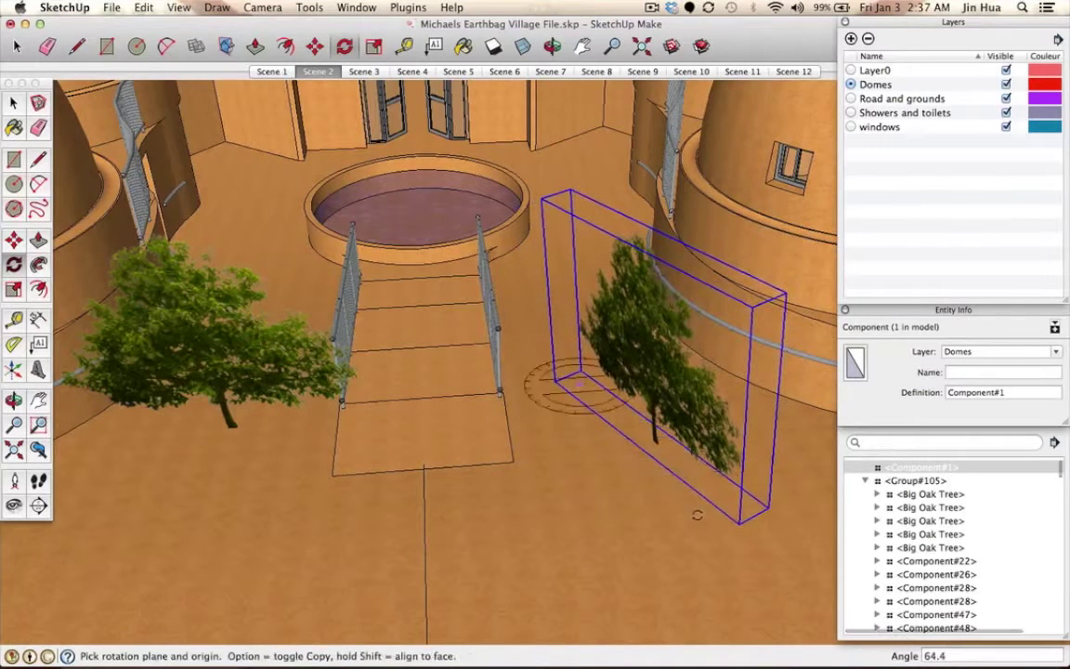
- Orbit the view around the stairs and the rotated tree
{"action": "key", "text": "o"}
{"action": "left_click_drag", "start_coordinate": [674, 487], "coordinate": [703, 457]}
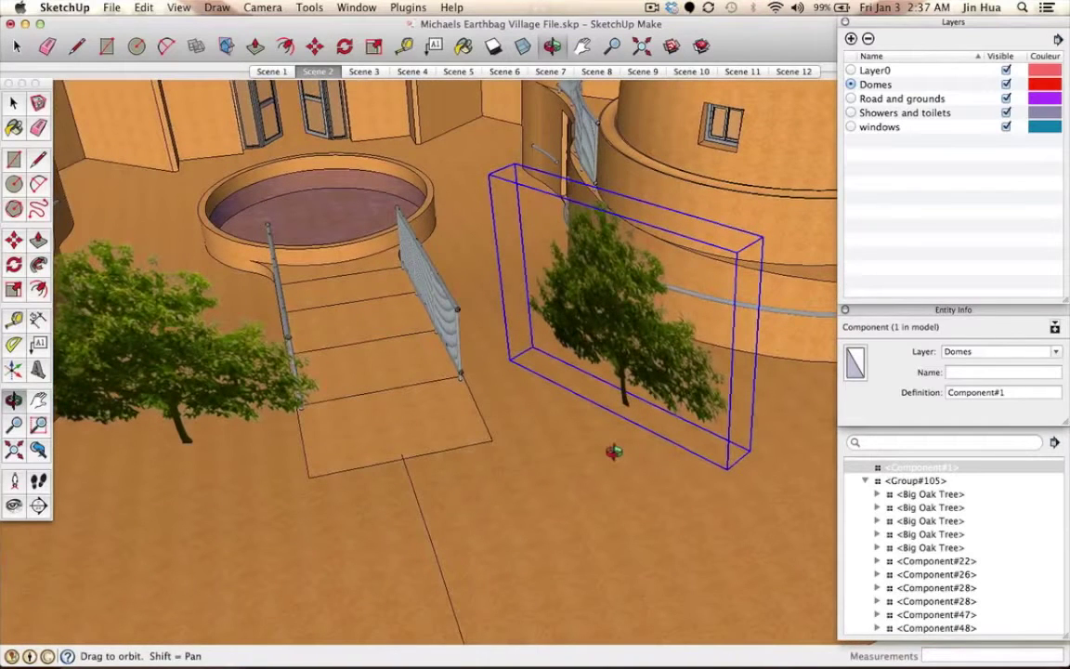
{"action": "key", "text": "q"}
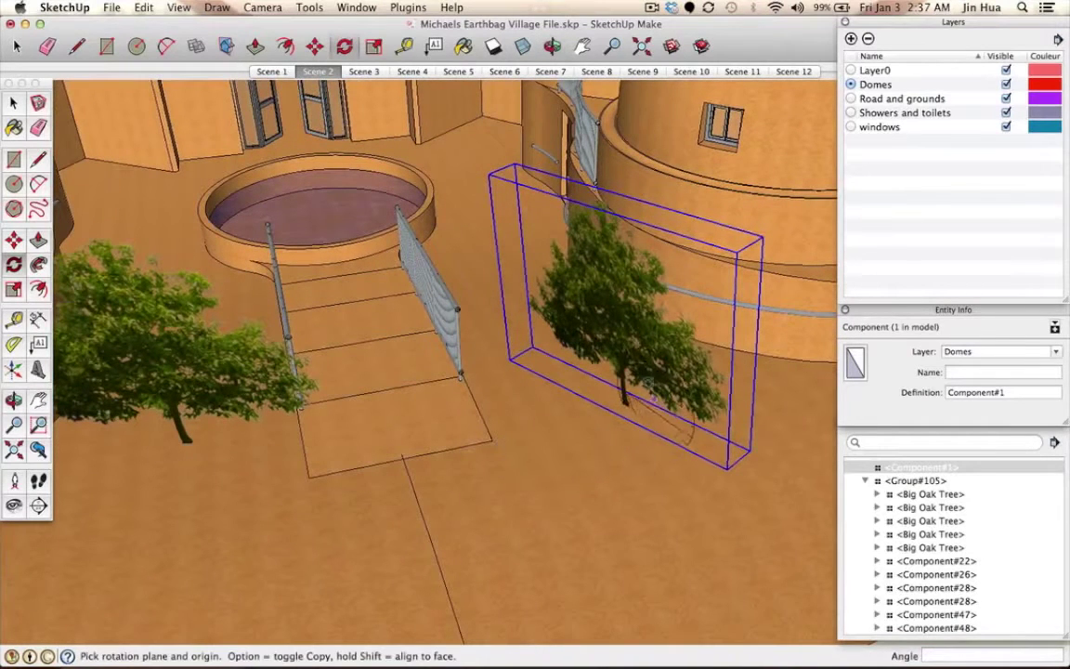
{"action": "key", "text": "space"}
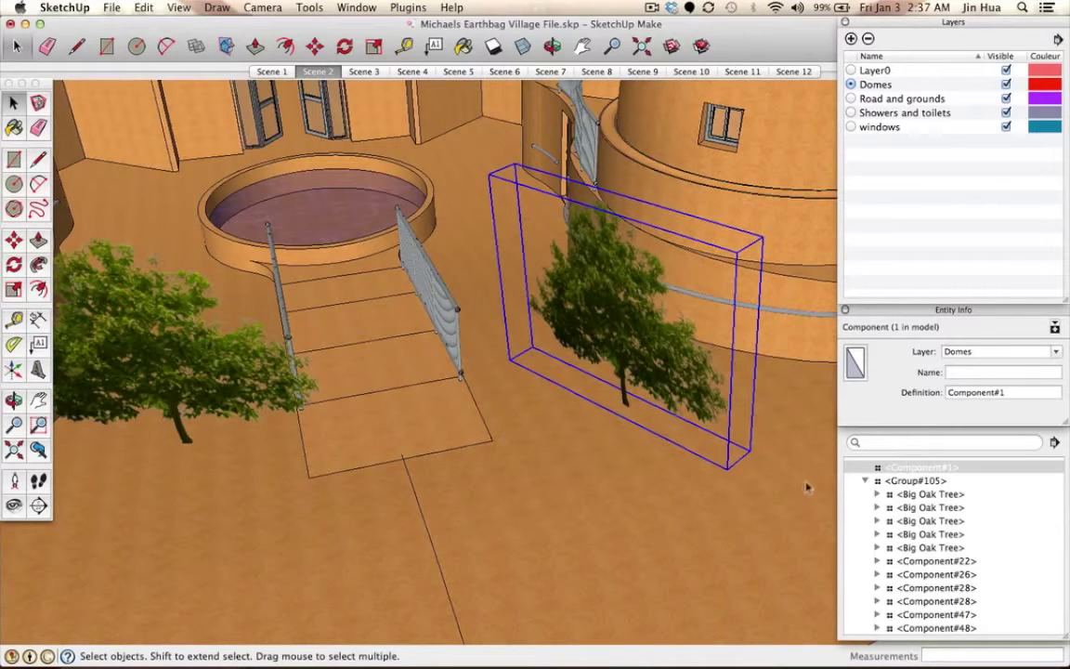
- Attempt further rotations of the tree, cancelling the off-centre and unfinished ones
{"action": "key", "text": "q"}
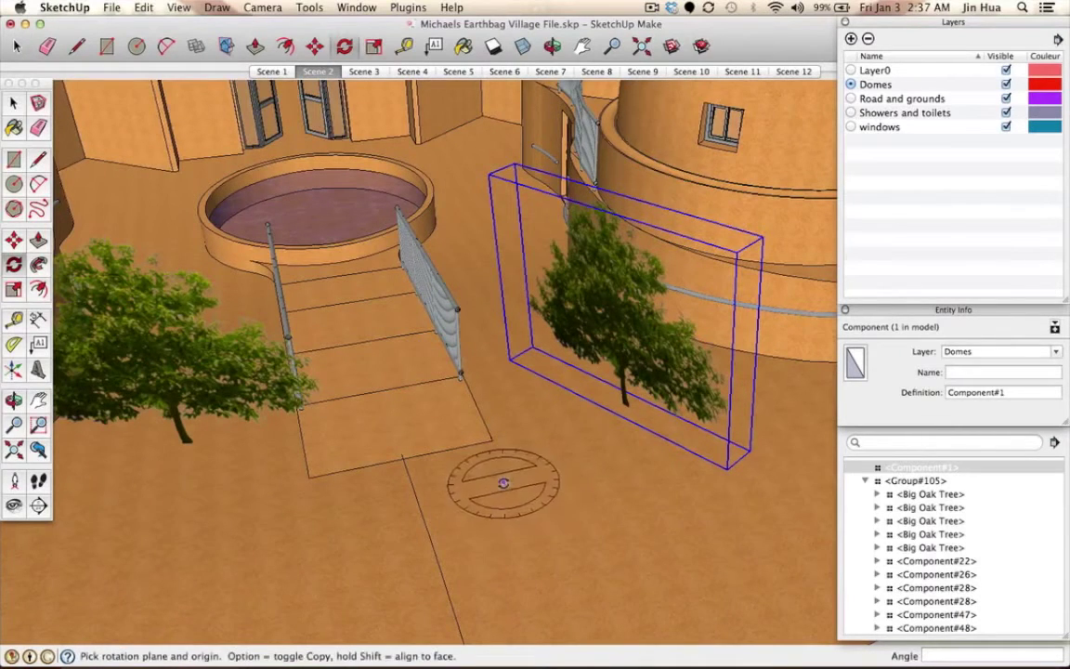
{"action": "left_click_drag", "start_coordinate": [502, 484], "coordinate": [640, 584]}
{"action": "left_click", "coordinate": [640, 583]}
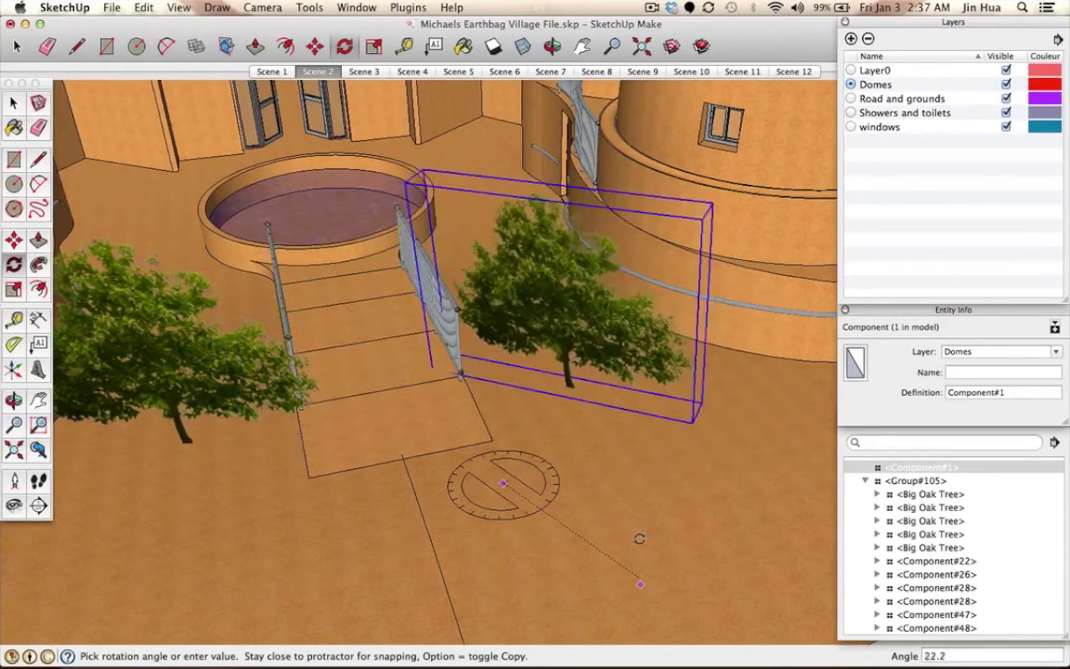
{"action": "left_click", "coordinate": [617, 428]}
{"action": "key", "text": "space"}
{"action": "key", "text": "q"}
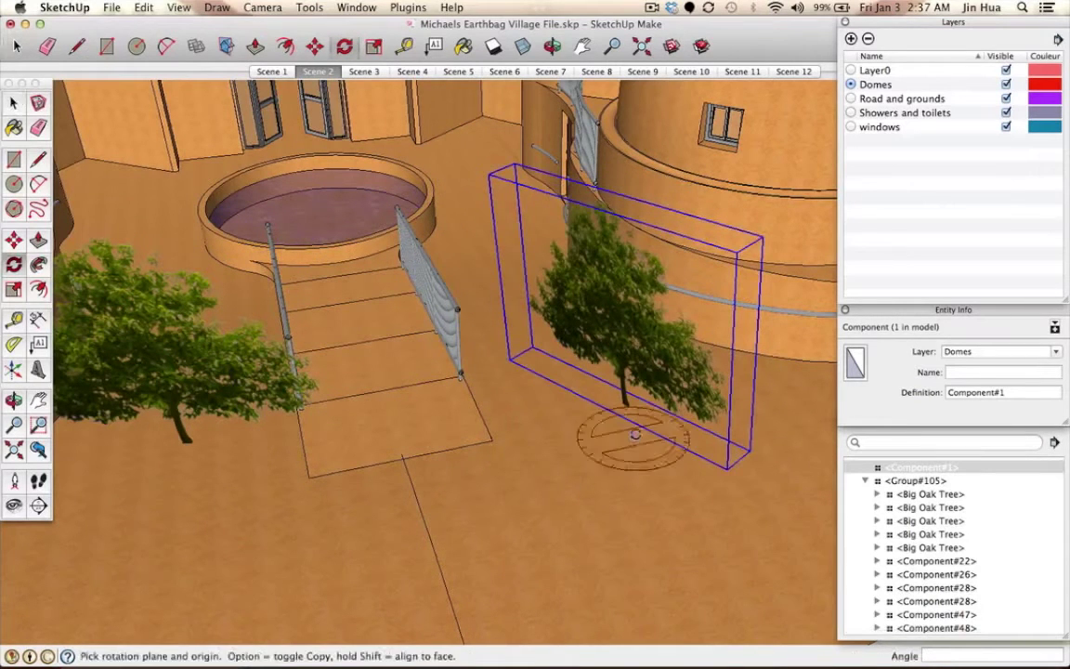
{"action": "left_click", "coordinate": [637, 423]}
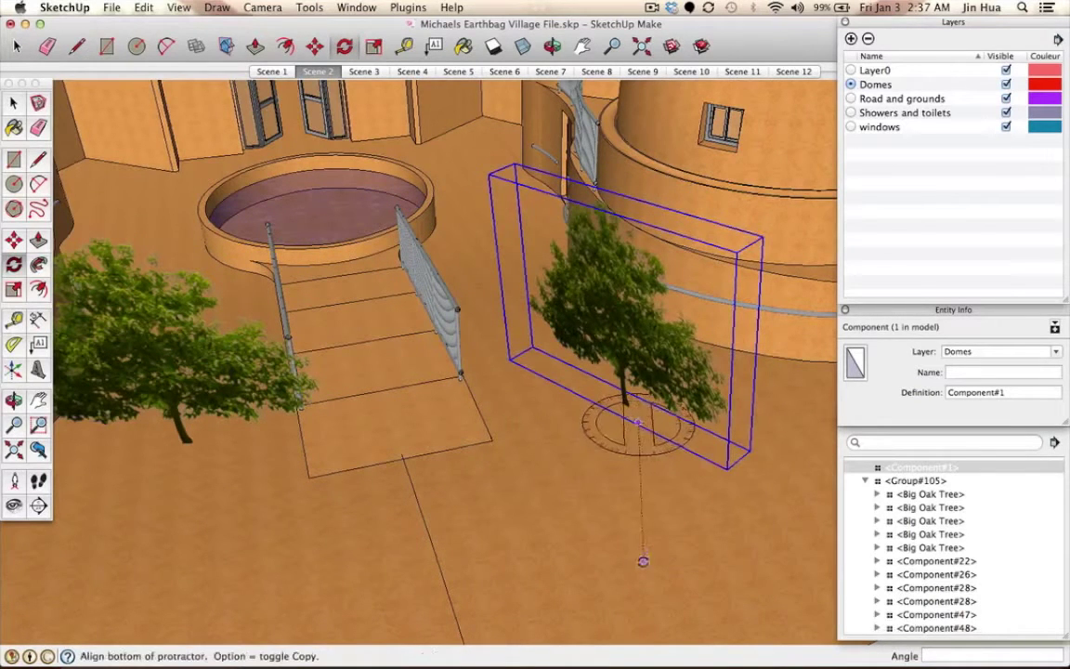
{"action": "left_click", "coordinate": [643, 561]}
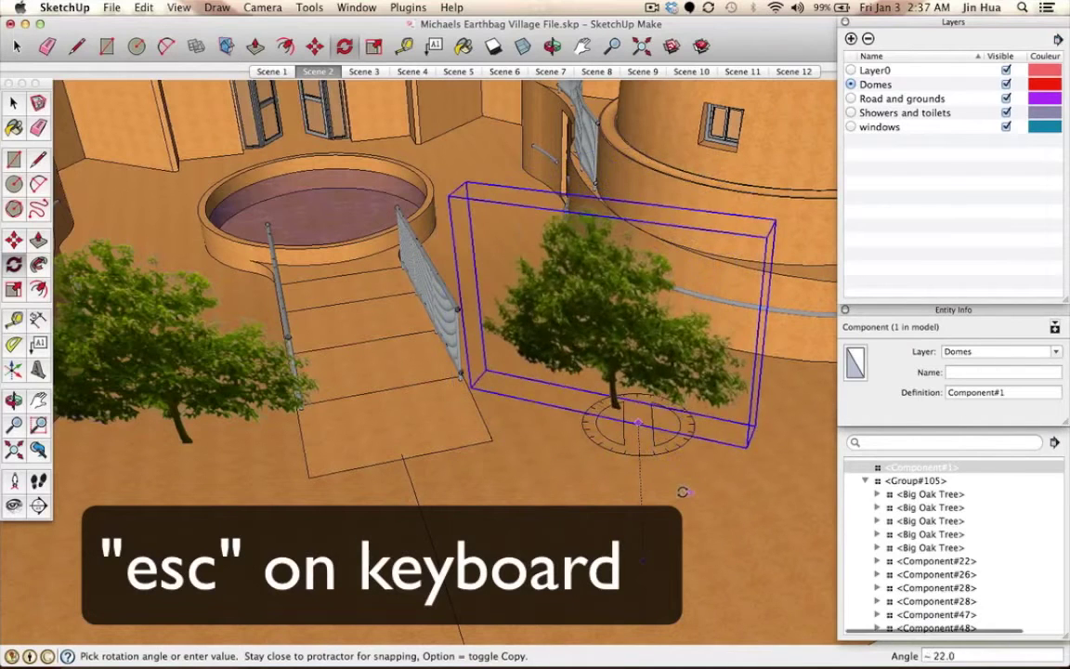
{"action": "key", "text": "Escape"}
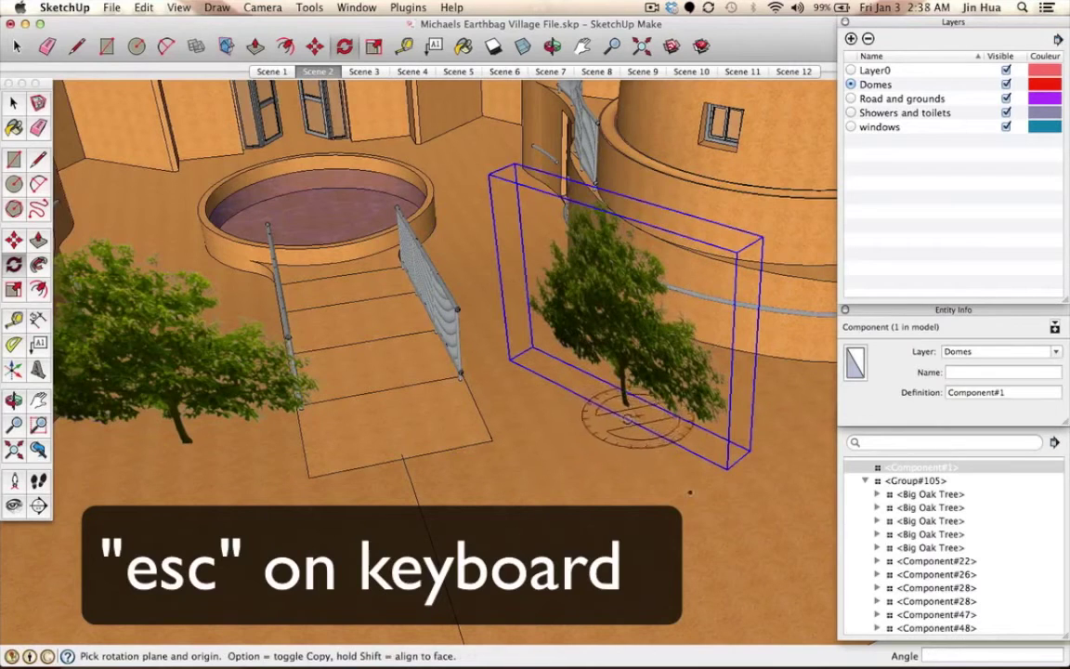
- Rotate the tree 90 degrees about its trunk, then undo that rotation with Edit > Undo Rotate
{"action": "left_click", "coordinate": [617, 418]}
{"action": "left_click", "coordinate": [724, 483]}
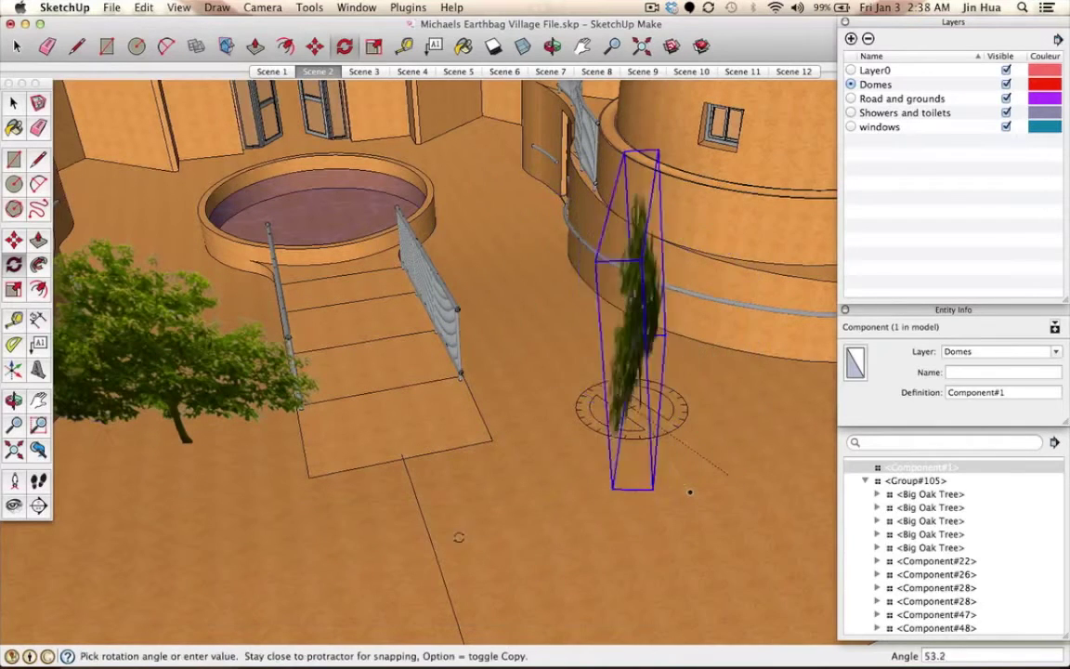
{"action": "left_click", "coordinate": [746, 482]}
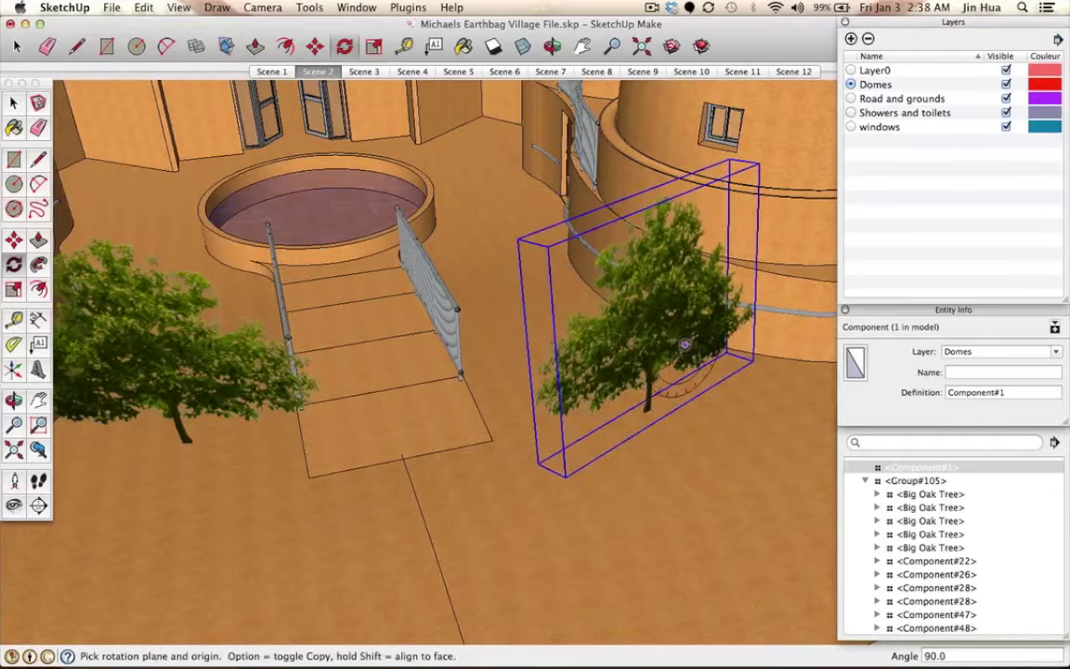
{"action": "left_click", "coordinate": [136, 8]}
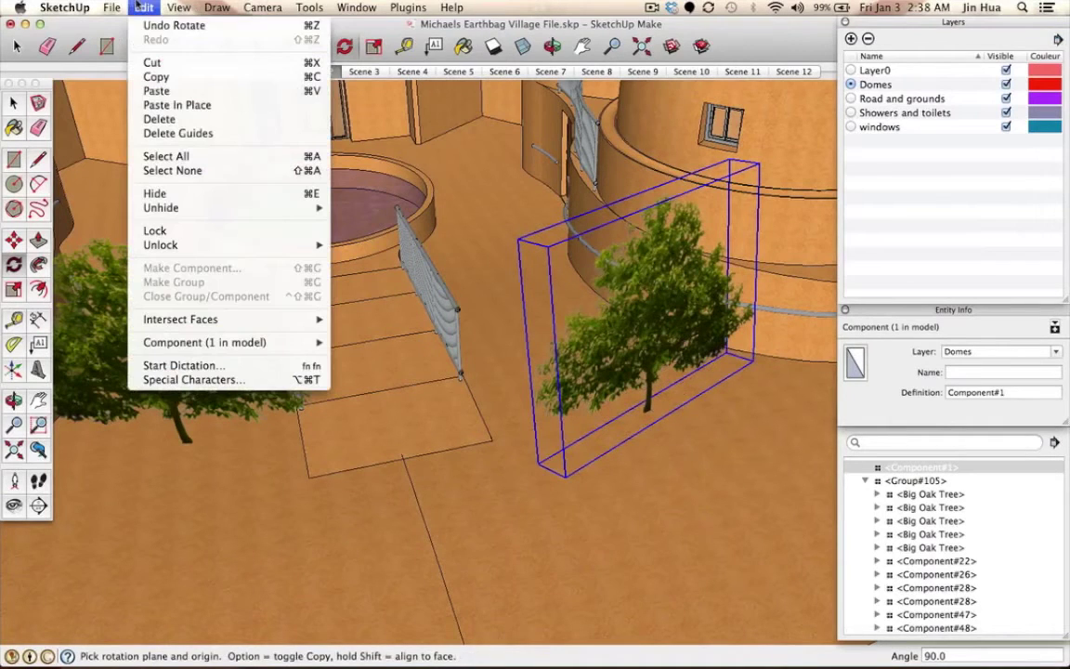
{"action": "left_click", "coordinate": [198, 34]}
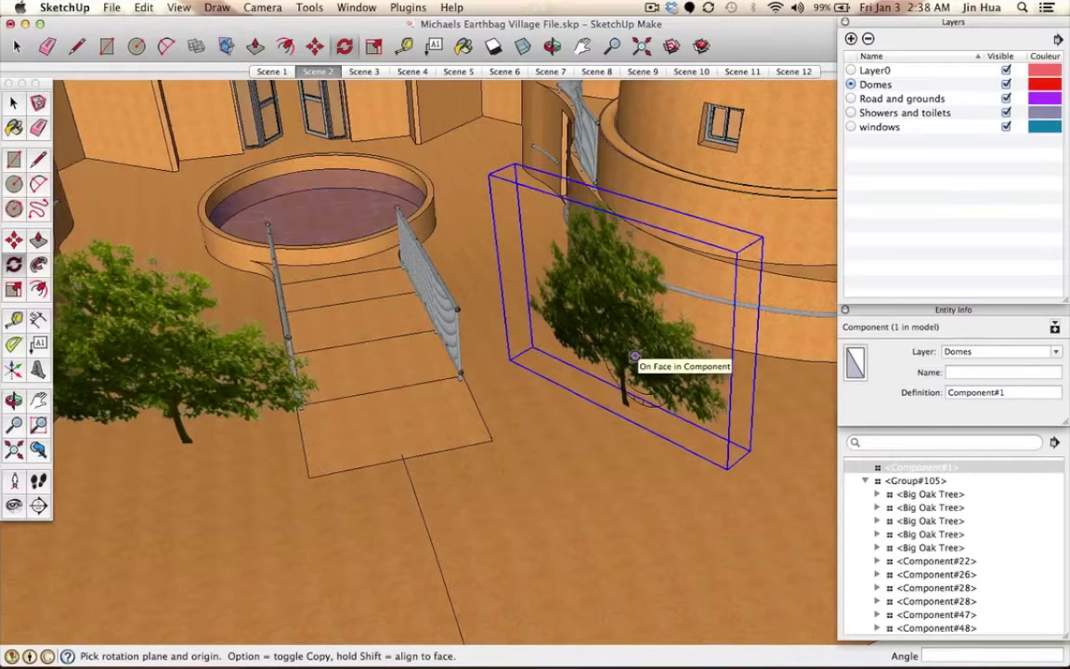
{"action": "mouse_move", "coordinate": [454, 470]}
{"action": "middle_mouse_down"}
{"action": "mouse_move", "coordinate": [481, 437]}
{"action": "mouse_move", "coordinate": [531, 453]}
{"action": "mouse_move", "coordinate": [505, 439]}
{"action": "middle_mouse_up"}
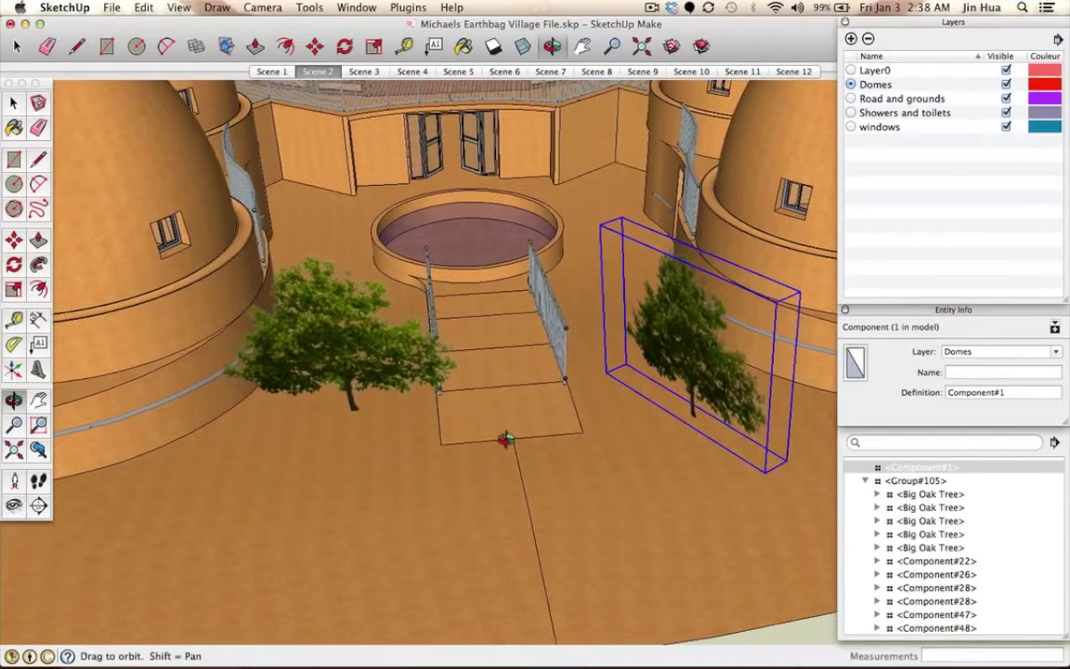
- Delete the pasted tree copy to the right of the stairs
{"action": "left_click", "coordinate": [343, 325]}
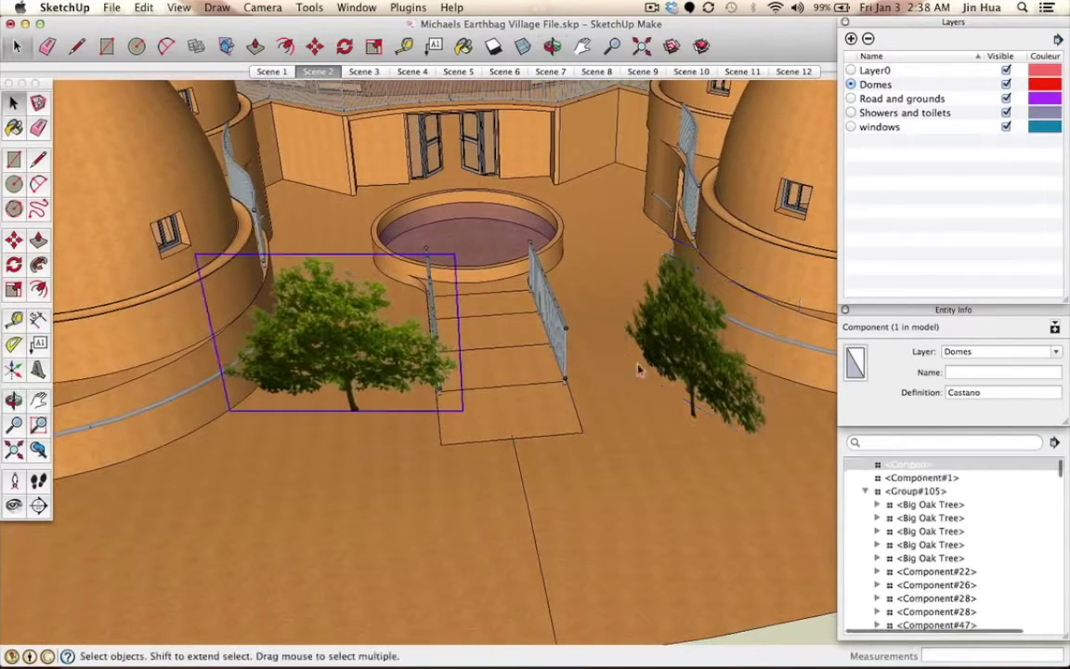
{"action": "left_click", "coordinate": [699, 360]}
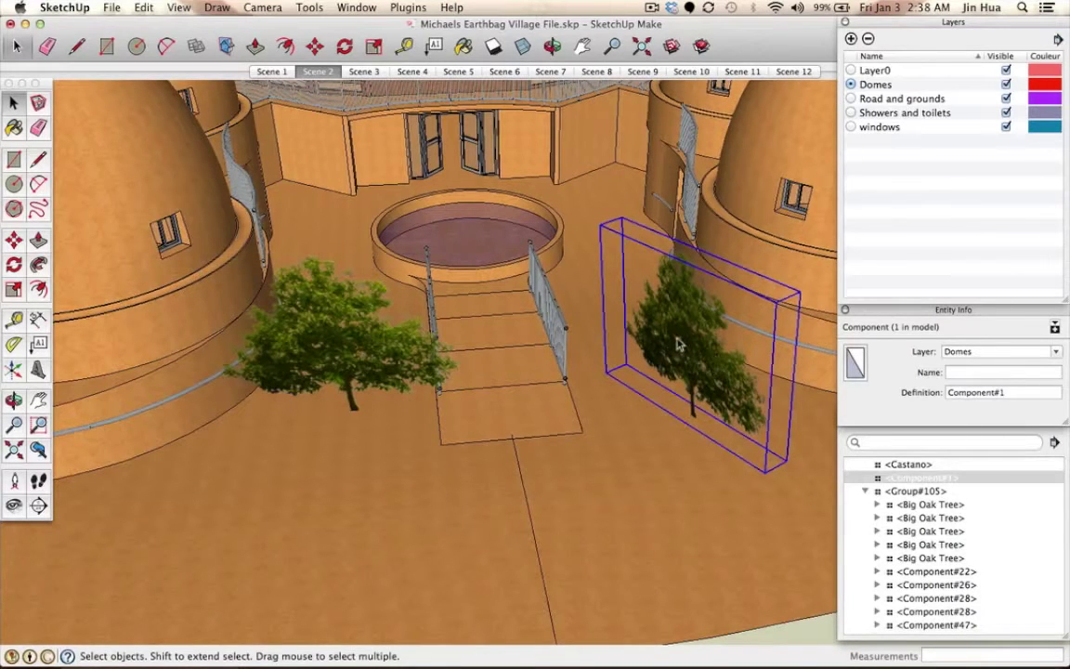
{"action": "key", "text": "Delete"}
- Orbit and zoom in on the remaining Castano tree beside the dome wall
{"action": "mouse_move", "coordinate": [347, 450]}
{"action": "middle_mouse_down"}
{"action": "mouse_move", "coordinate": [307, 456]}
{"action": "mouse_move", "coordinate": [301, 255]}
{"action": "mouse_move", "coordinate": [336, 347]}
{"action": "middle_mouse_up"}
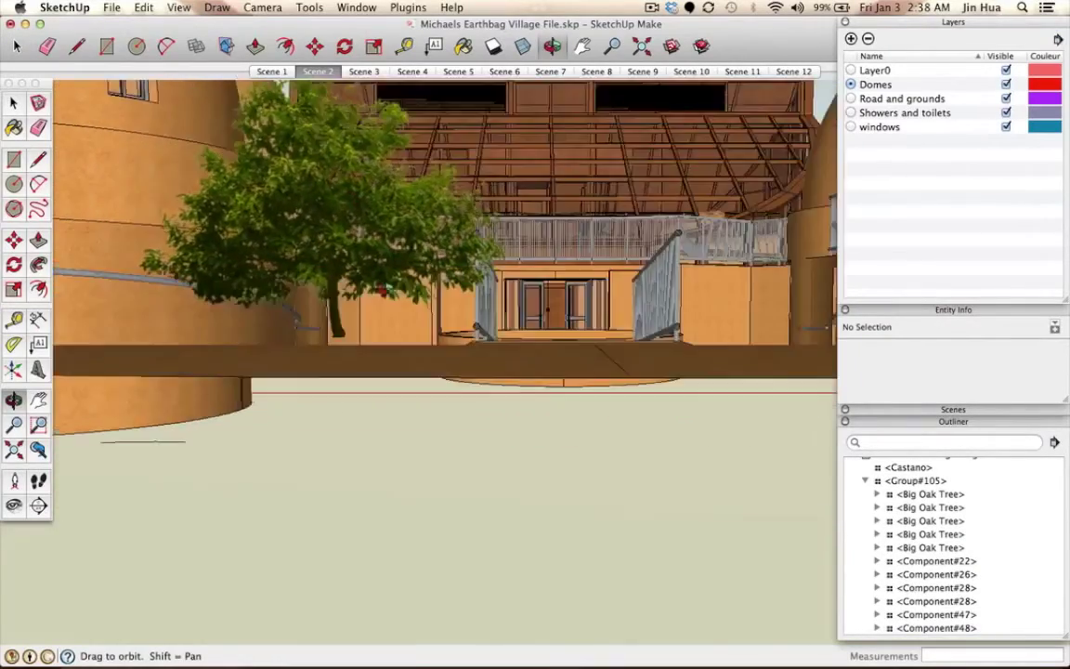
{"action": "scroll", "coordinate": [336, 347], "scroll_direction": "up", "scroll_amount": 2}
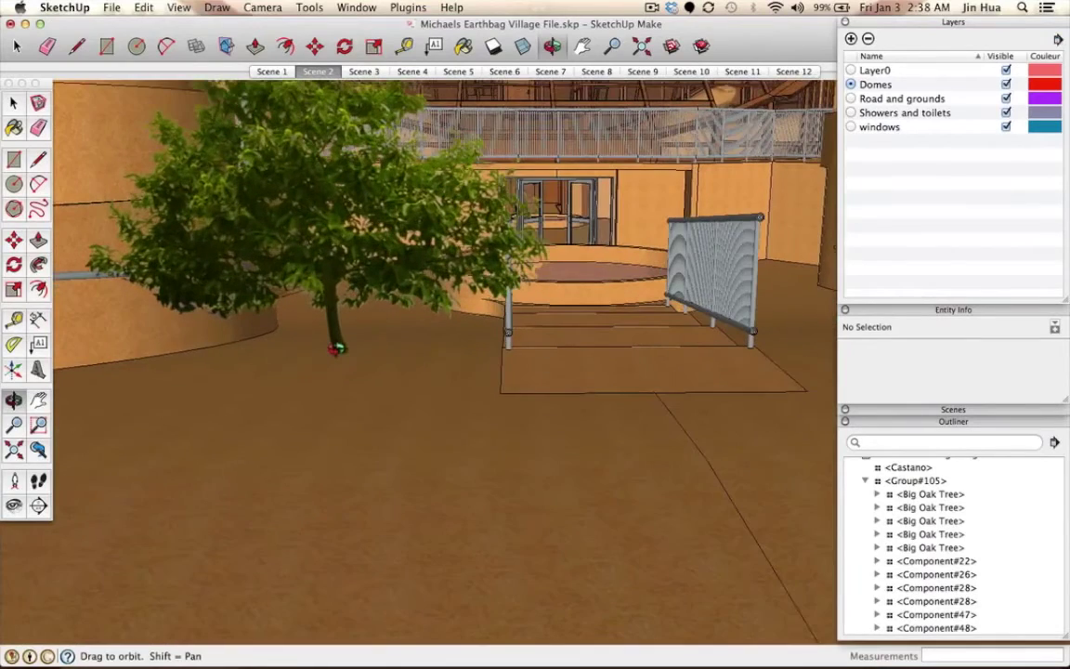
{"action": "scroll", "coordinate": [334, 350], "scroll_direction": "up", "scroll_amount": 2}
{"action": "scroll", "coordinate": [334, 350], "scroll_direction": "up", "scroll_amount": 2}
{"action": "scroll", "coordinate": [311, 285], "scroll_direction": "up", "scroll_amount": 2}
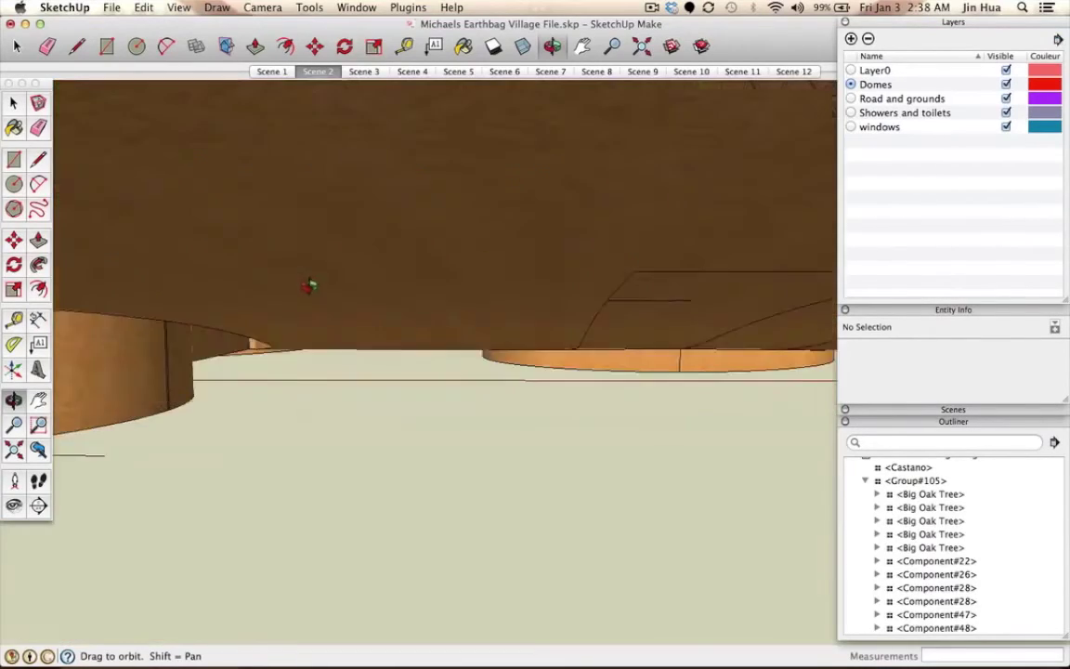
{"action": "scroll", "coordinate": [293, 293], "scroll_direction": "down", "scroll_amount": 3}
{"action": "scroll", "coordinate": [277, 310], "scroll_direction": "down", "scroll_amount": 1}
{"action": "left_click_drag", "start_coordinate": [264, 313], "coordinate": [271, 311]}
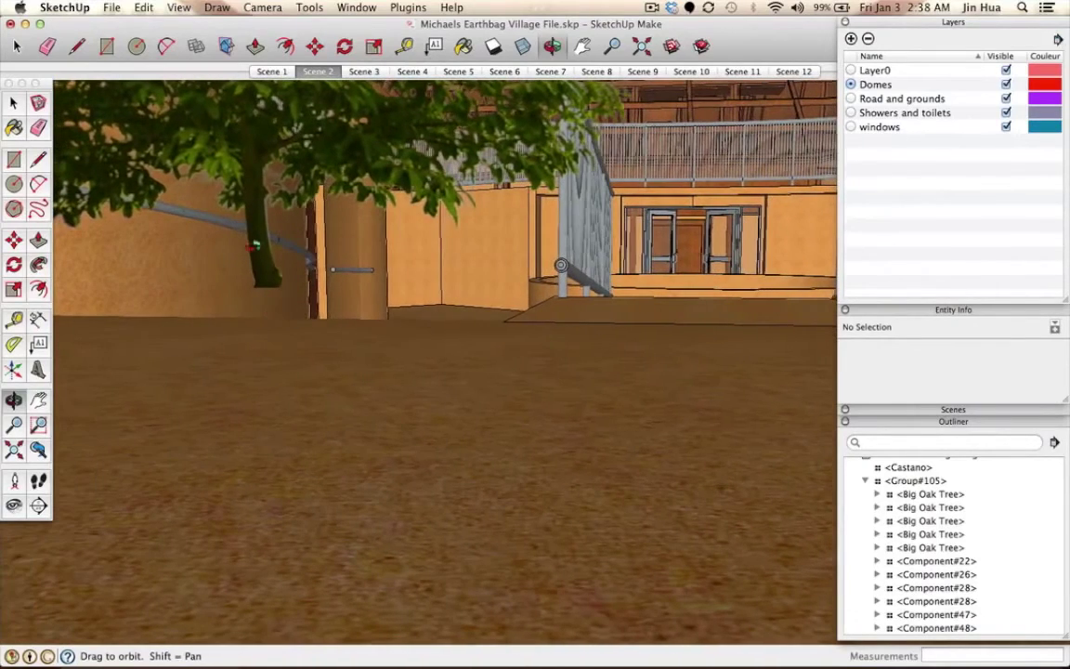
- Select the Castano tree and orbit down to ground level, then back to a wider view
{"action": "key", "text": "space"}
{"action": "left_click", "coordinate": [264, 247]}
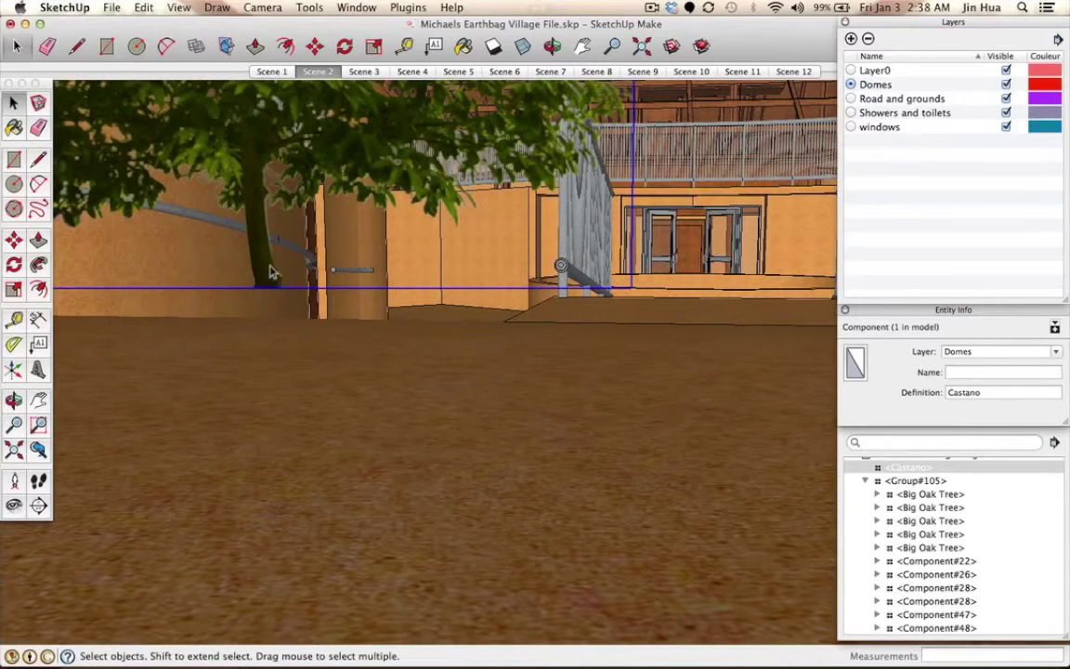
{"action": "key", "text": "o"}
{"action": "mouse_move", "coordinate": [279, 296]}
{"action": "left_mouse_down"}
{"action": "mouse_move", "coordinate": [362, 293]}
{"action": "mouse_move", "coordinate": [369, 252]}
{"action": "left_mouse_up"}
{"action": "mouse_move", "coordinate": [493, 394]}
{"action": "left_mouse_down"}
{"action": "mouse_move", "coordinate": [470, 363]}
{"action": "mouse_move", "coordinate": [465, 371]}
{"action": "mouse_move", "coordinate": [407, 336]}
{"action": "left_mouse_up"}
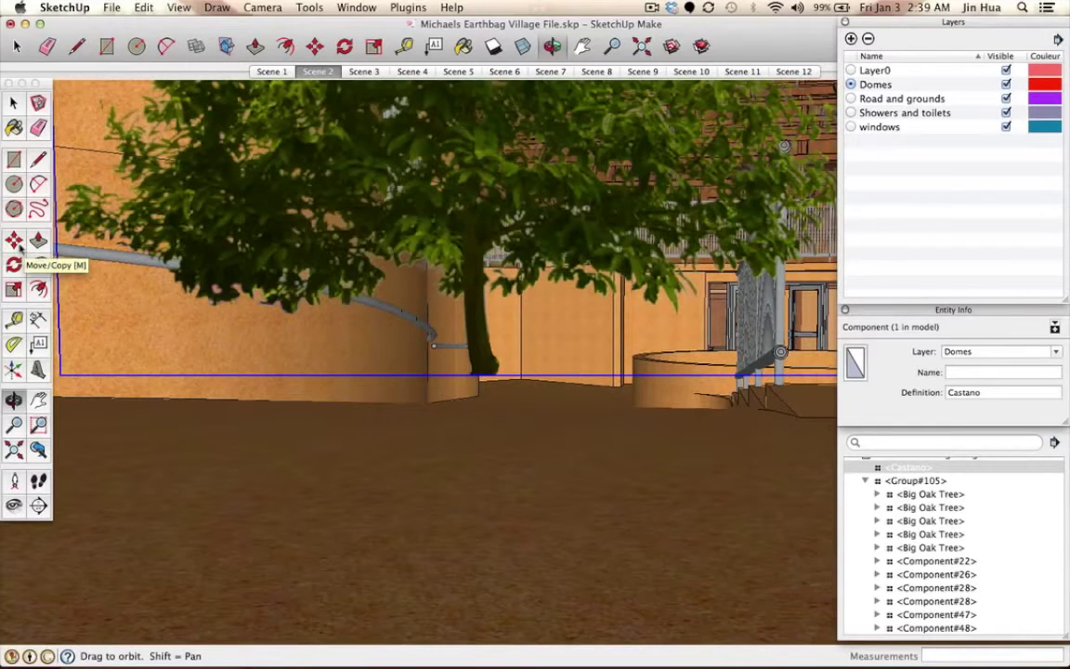
{"action": "left_click", "coordinate": [14, 240]}
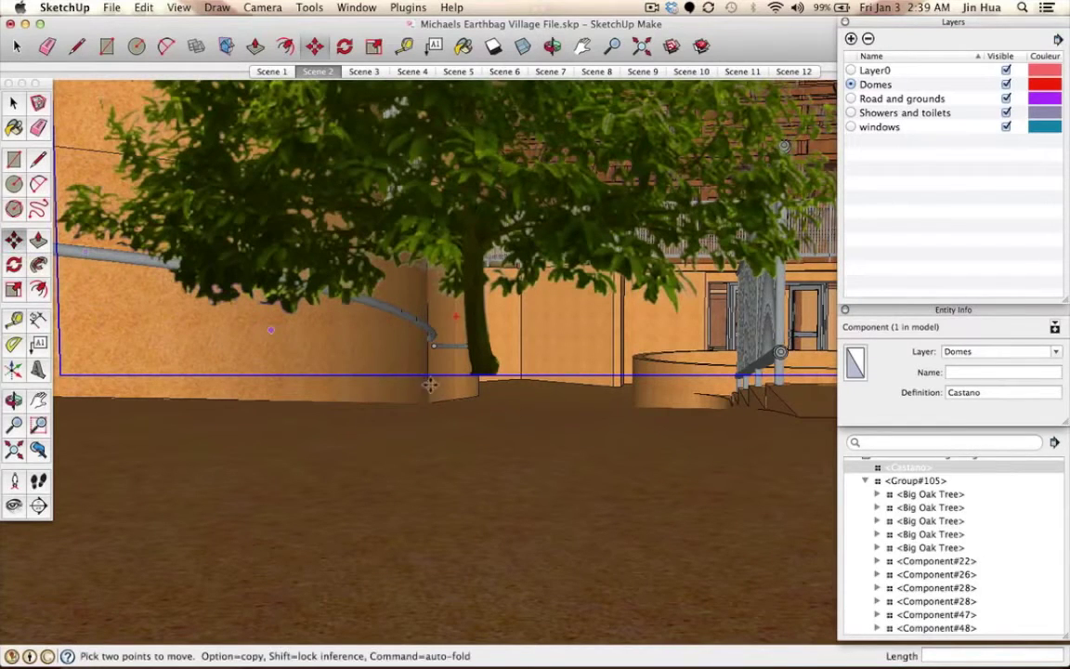
{"action": "mouse_move", "coordinate": [501, 420]}
{"action": "middle_mouse_down"}
{"action": "mouse_move", "coordinate": [496, 546]}
{"action": "mouse_move", "coordinate": [497, 509]}
{"action": "middle_mouse_up"}
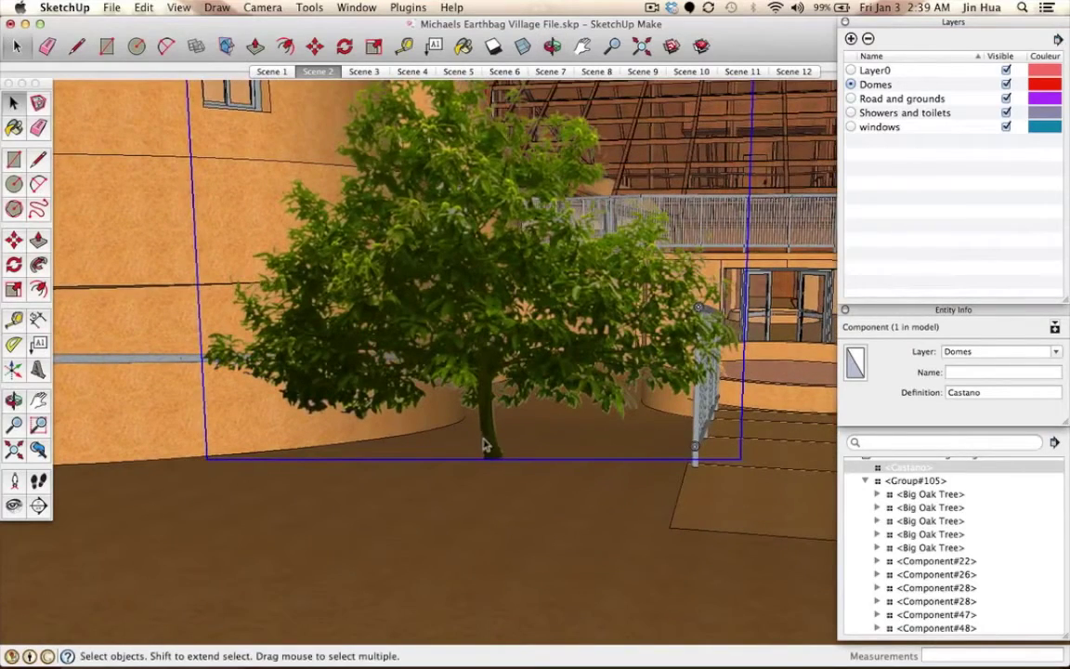
{"action": "scroll", "coordinate": [491, 457], "scroll_direction": "up", "scroll_amount": 3}
{"action": "scroll", "coordinate": [490, 455], "scroll_direction": "up", "scroll_amount": 2}
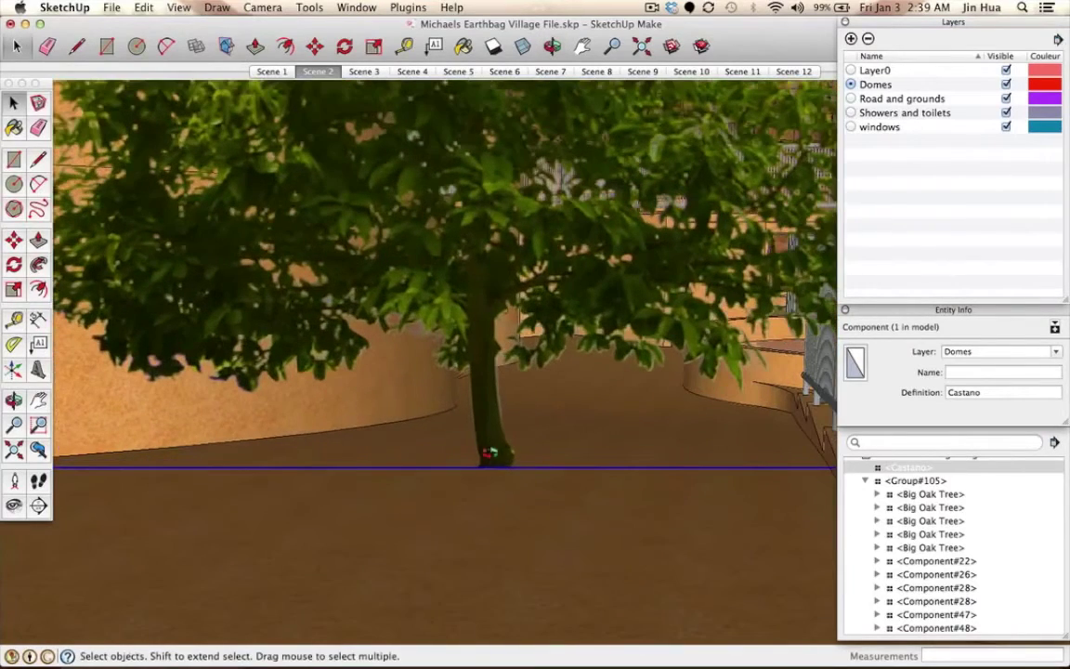
{"action": "key", "text": "o"}
{"action": "left_click_drag", "start_coordinate": [509, 409], "coordinate": [507, 378]}
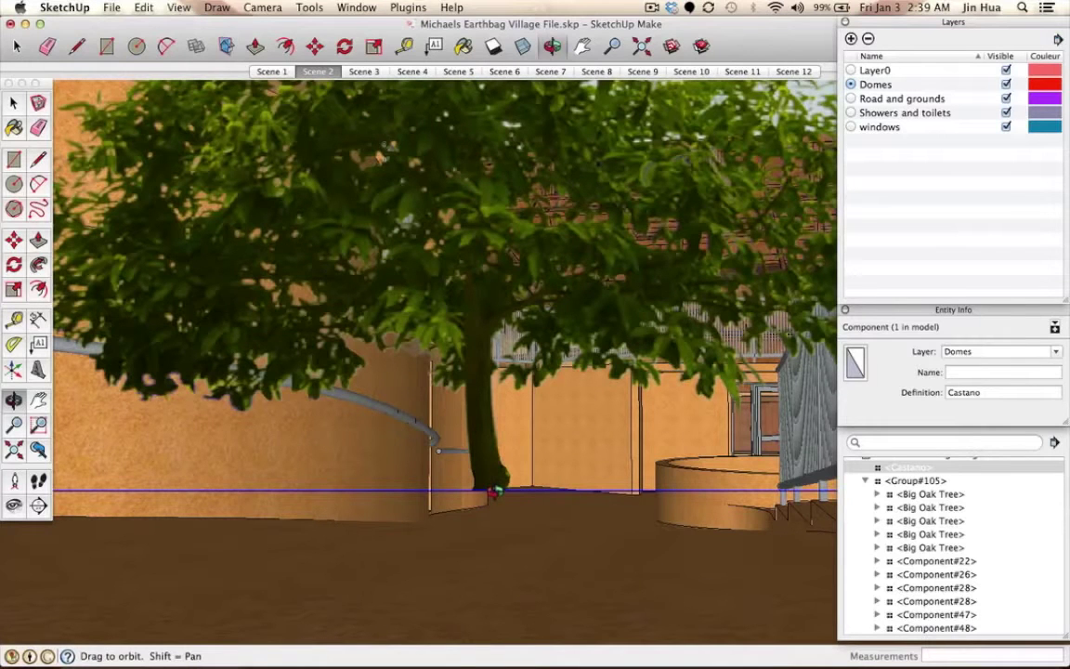
{"action": "key", "text": "m"}
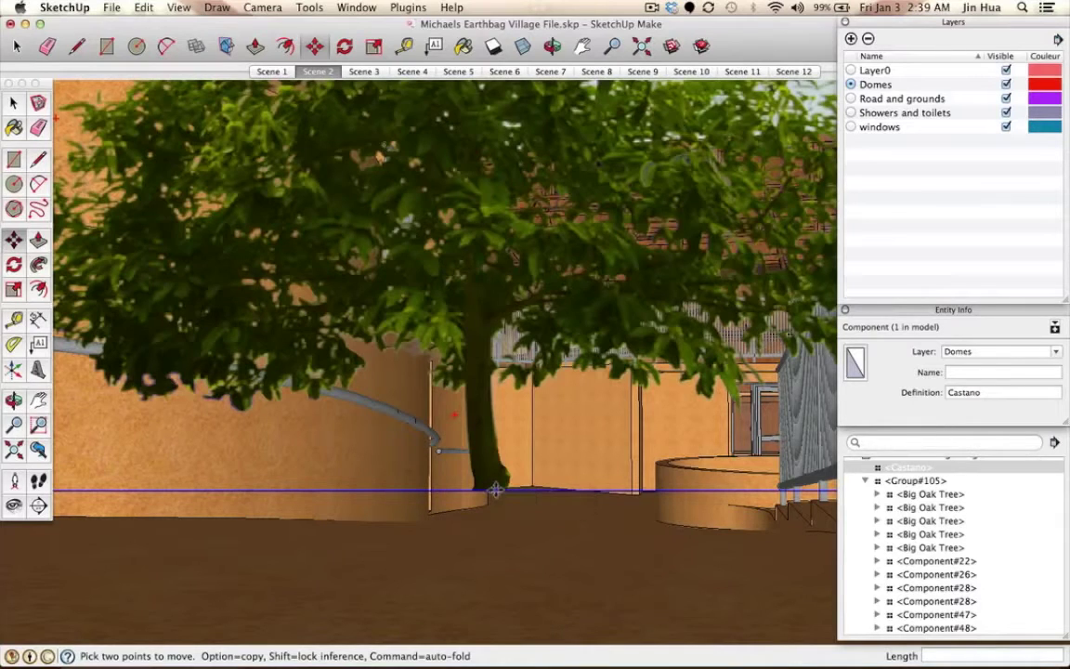
- Move the tree by its trunk base down onto the ground line
{"action": "left_click", "coordinate": [496, 490]}
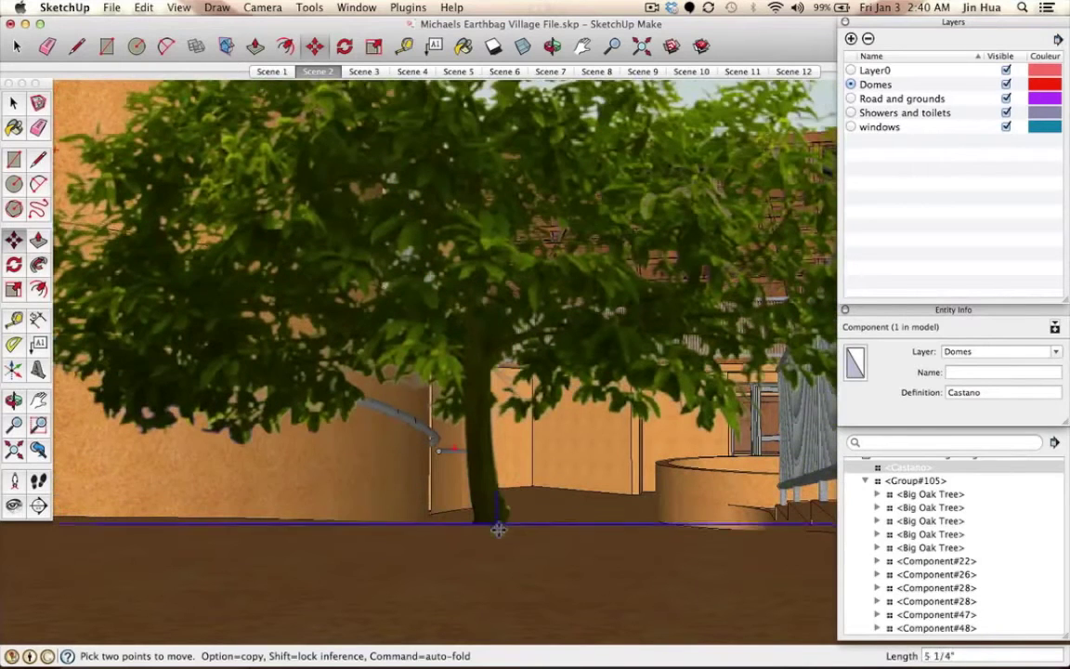
{"action": "left_click", "coordinate": [499, 529]}
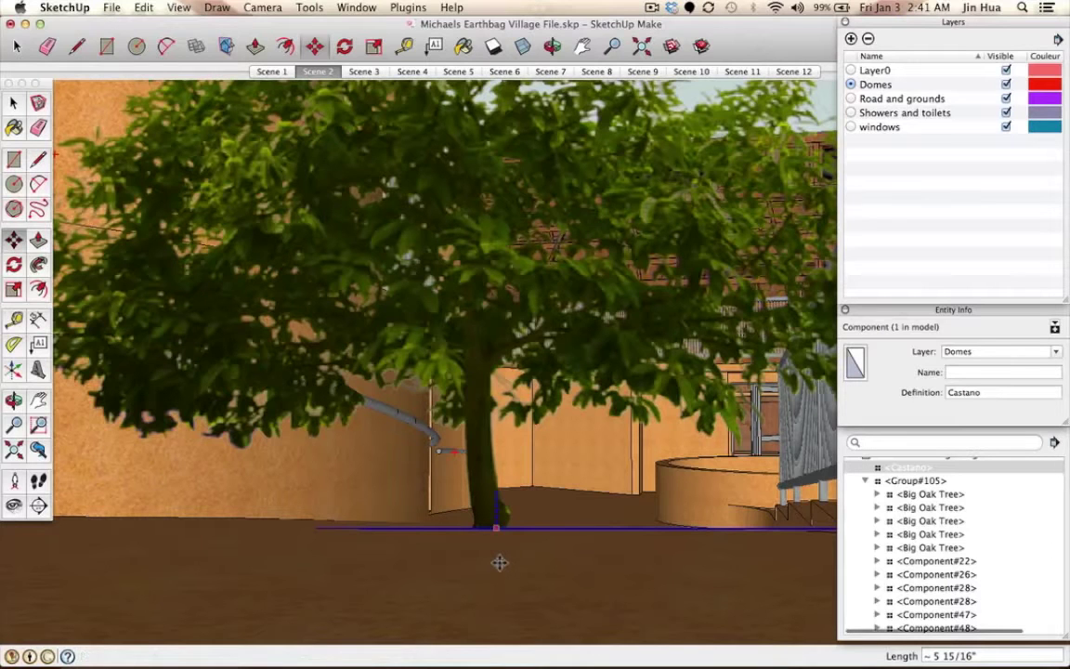
{"action": "mouse_move", "coordinate": [534, 554]}
{"action": "middle_mouse_down"}
{"action": "mouse_move", "coordinate": [394, 625]}
{"action": "mouse_move", "coordinate": [573, 538]}
{"action": "mouse_move", "coordinate": [608, 429]}
{"action": "mouse_move", "coordinate": [614, 497]}
{"action": "mouse_move", "coordinate": [614, 426]}
{"action": "mouse_move", "coordinate": [611, 556]}
{"action": "middle_mouse_up"}
- Zoom out and orbit around the tree to check its placement beside the railings
{"action": "scroll", "coordinate": [526, 406], "scroll_direction": "down", "scroll_amount": 1}
{"action": "scroll", "coordinate": [525, 406], "scroll_direction": "down", "scroll_amount": 2}
{"action": "scroll", "coordinate": [526, 409], "scroll_direction": "down", "scroll_amount": 2}
{"action": "scroll", "coordinate": [527, 414], "scroll_direction": "down", "scroll_amount": 2}
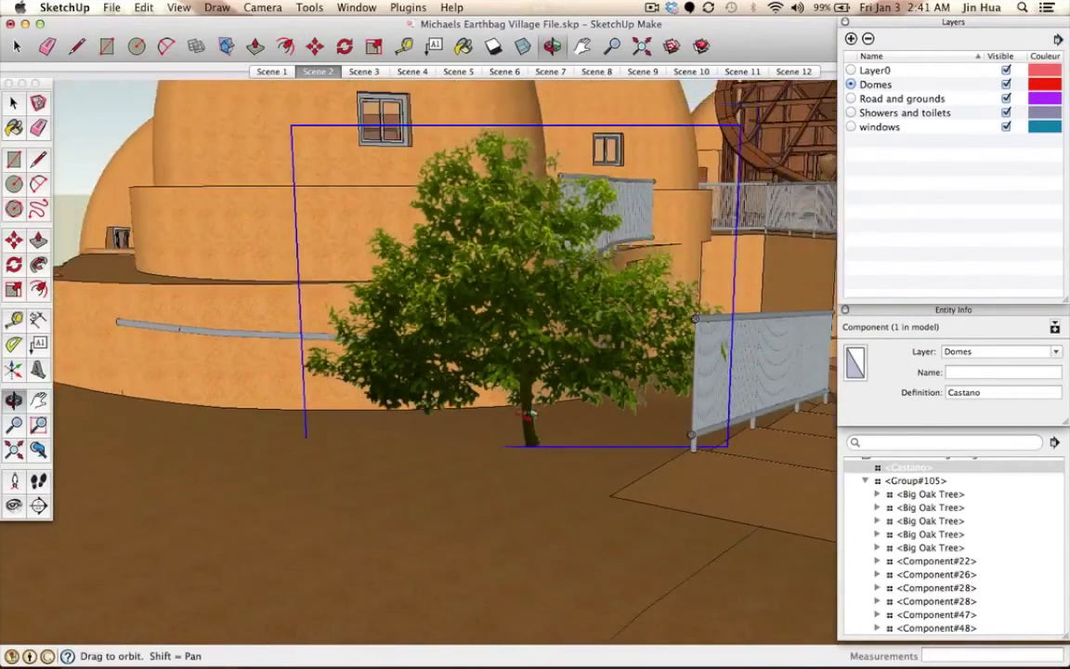
{"action": "mouse_move", "coordinate": [526, 416]}
{"action": "middle_mouse_down"}
{"action": "mouse_move", "coordinate": [389, 364]}
{"action": "mouse_move", "coordinate": [415, 375]}
{"action": "middle_mouse_up"}
{"action": "mouse_move", "coordinate": [415, 375]}
{"action": "left_mouse_down"}
{"action": "mouse_move", "coordinate": [317, 318]}
{"action": "mouse_move", "coordinate": [265, 255]}
{"action": "mouse_move", "coordinate": [490, 436]}
{"action": "mouse_move", "coordinate": [401, 248]}
{"action": "mouse_move", "coordinate": [334, 473]}
{"action": "mouse_move", "coordinate": [231, 415]}
{"action": "mouse_move", "coordinate": [279, 355]}
{"action": "mouse_move", "coordinate": [484, 381]}
{"action": "left_mouse_up"}
- Move the tree from beside the pool stairs, which drops it onto a dome top
{"action": "scroll", "coordinate": [484, 382], "scroll_direction": "down", "scroll_amount": 3}
{"action": "scroll", "coordinate": [484, 382], "scroll_direction": "down", "scroll_amount": 3}
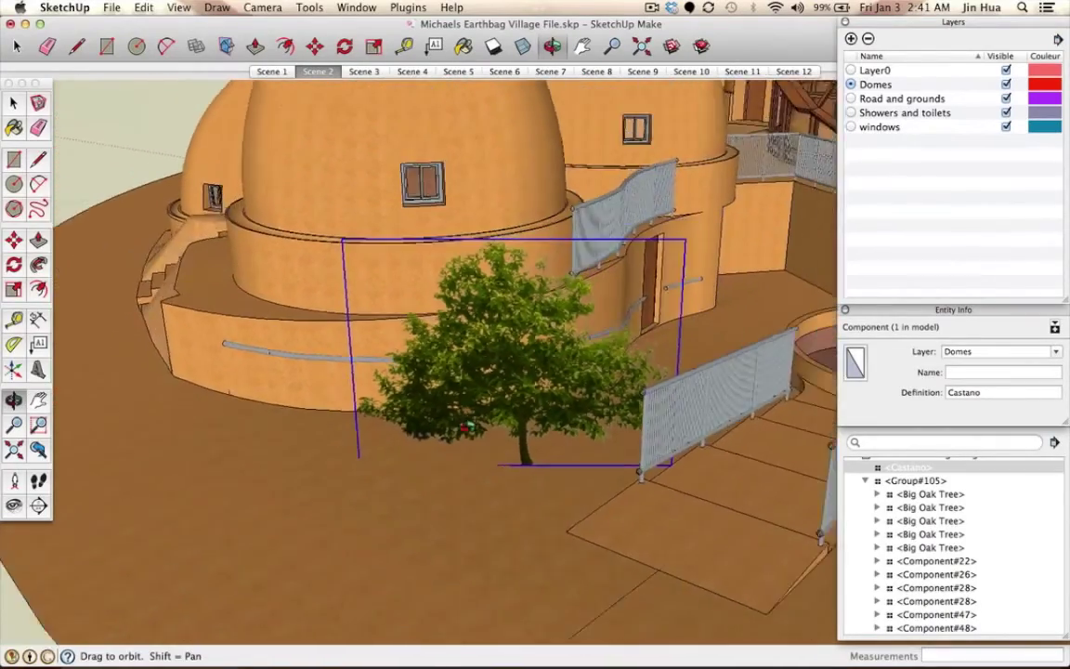
{"action": "scroll", "coordinate": [484, 381], "scroll_direction": "down", "scroll_amount": 3}
{"action": "scroll", "coordinate": [484, 382], "scroll_direction": "down", "scroll_amount": 2}
{"action": "left_click_drag", "start_coordinate": [497, 429], "coordinate": [485, 400]}
{"action": "key", "text": "m"}
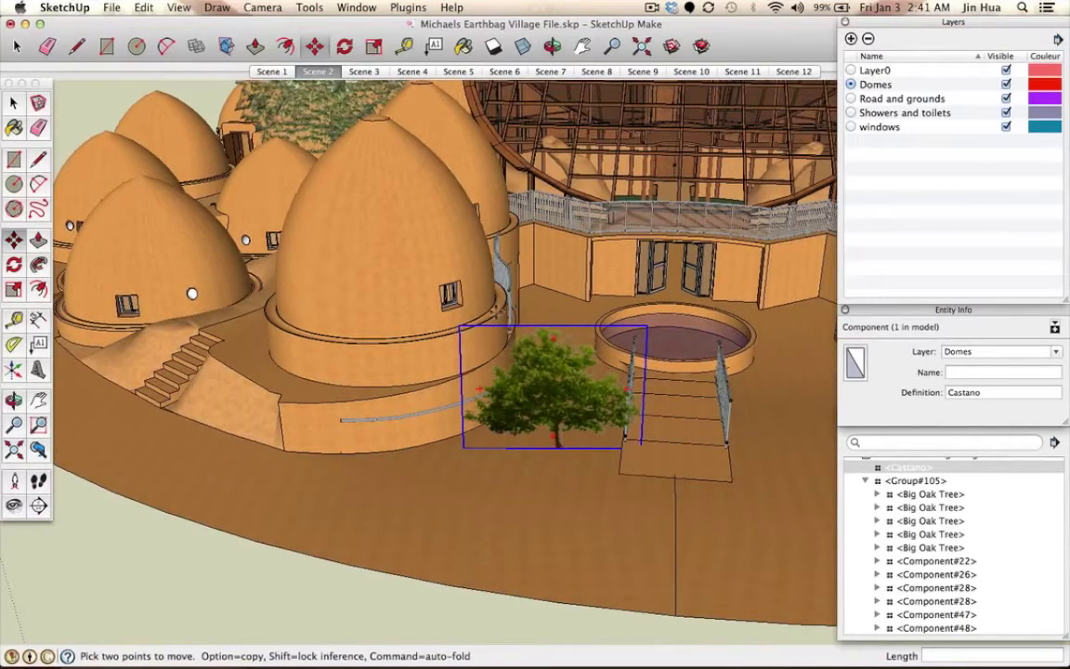
{"action": "left_click", "coordinate": [554, 444]}
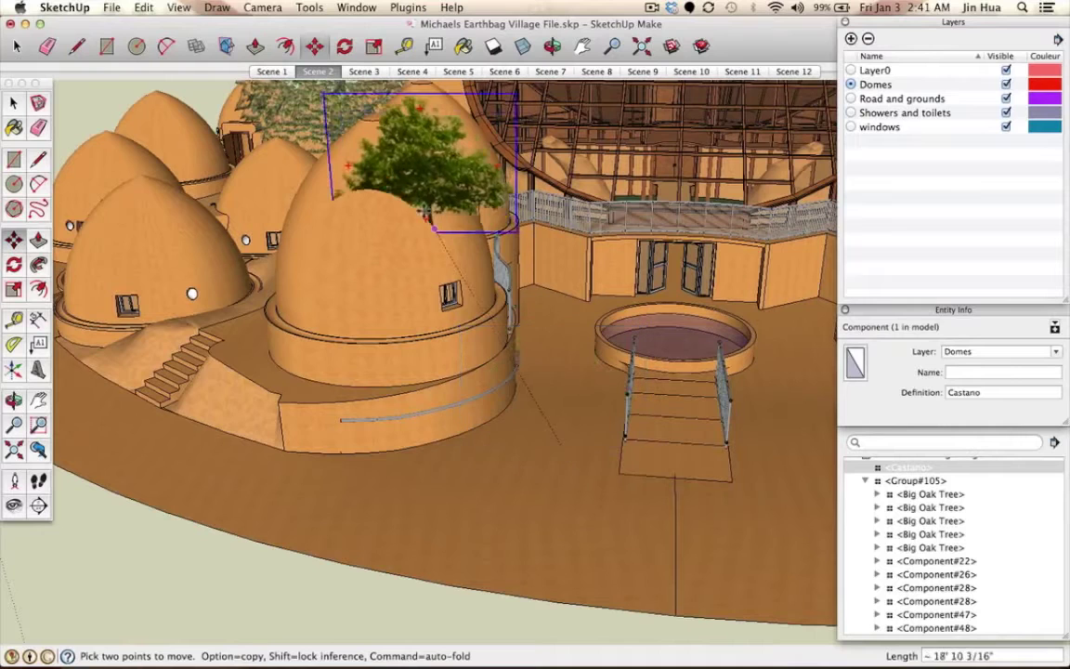
{"action": "left_click", "coordinate": [418, 225]}
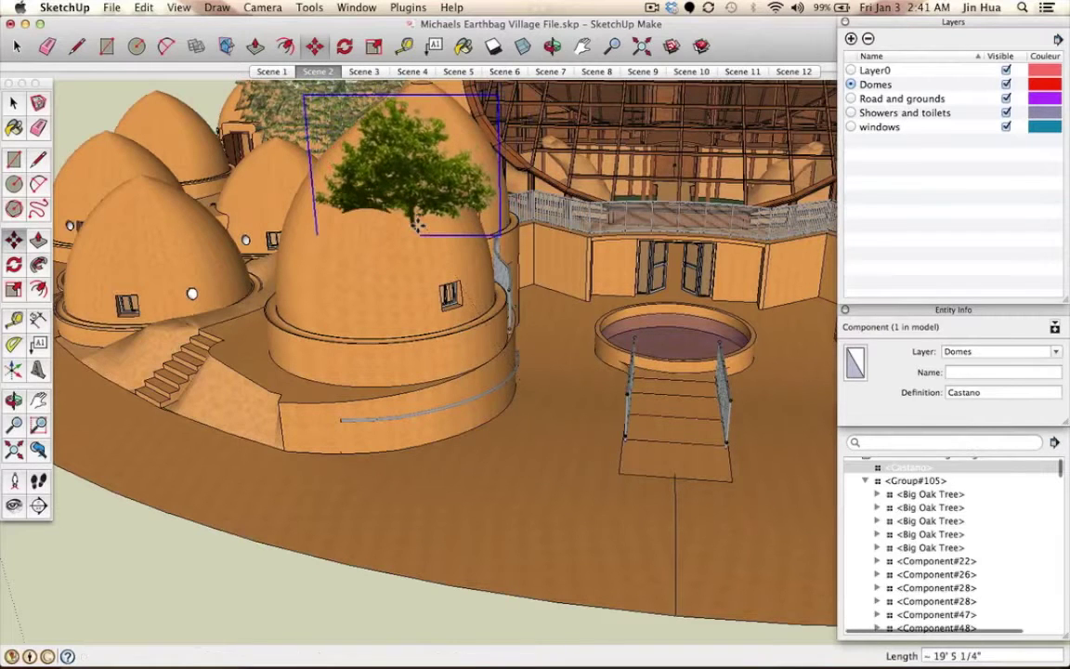
- Pick the tree back up from the dome top
{"action": "middle_click_drag", "start_coordinate": [406, 334], "coordinate": [439, 262]}
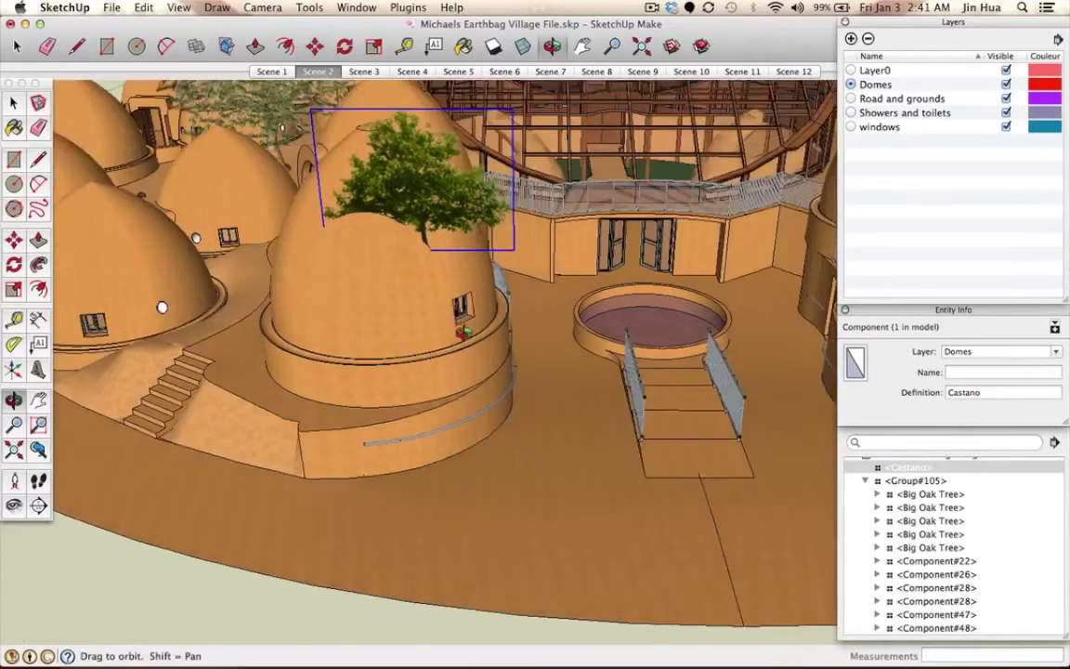
{"action": "scroll", "coordinate": [439, 261], "scroll_direction": "up", "scroll_amount": 3}
{"action": "scroll", "coordinate": [432, 258], "scroll_direction": "up", "scroll_amount": 2}
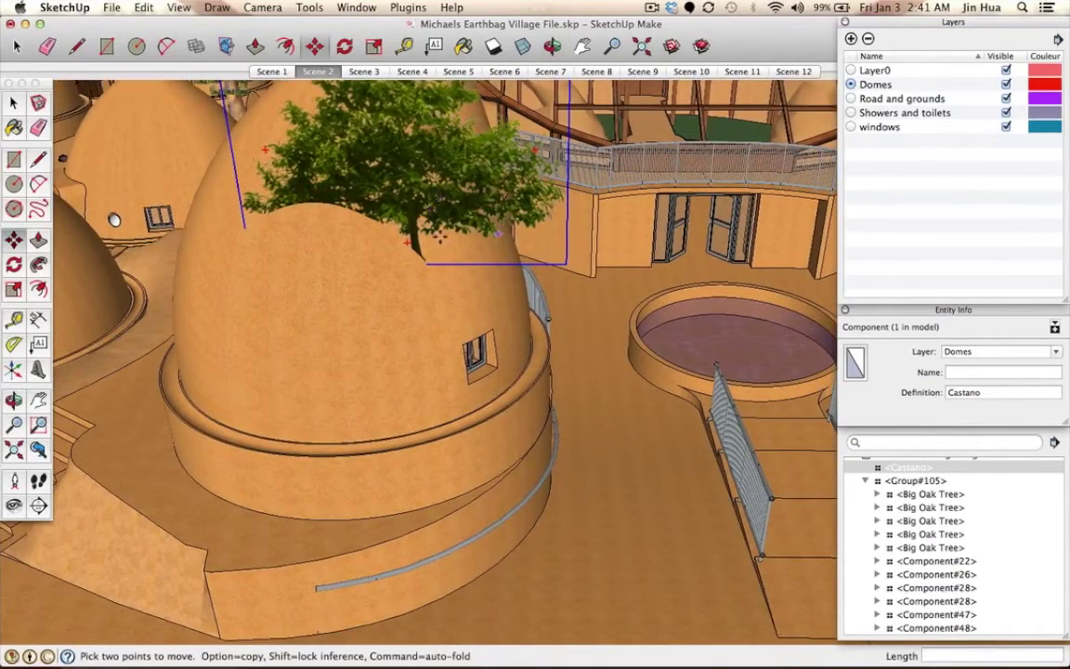
{"action": "left_click", "coordinate": [444, 193]}
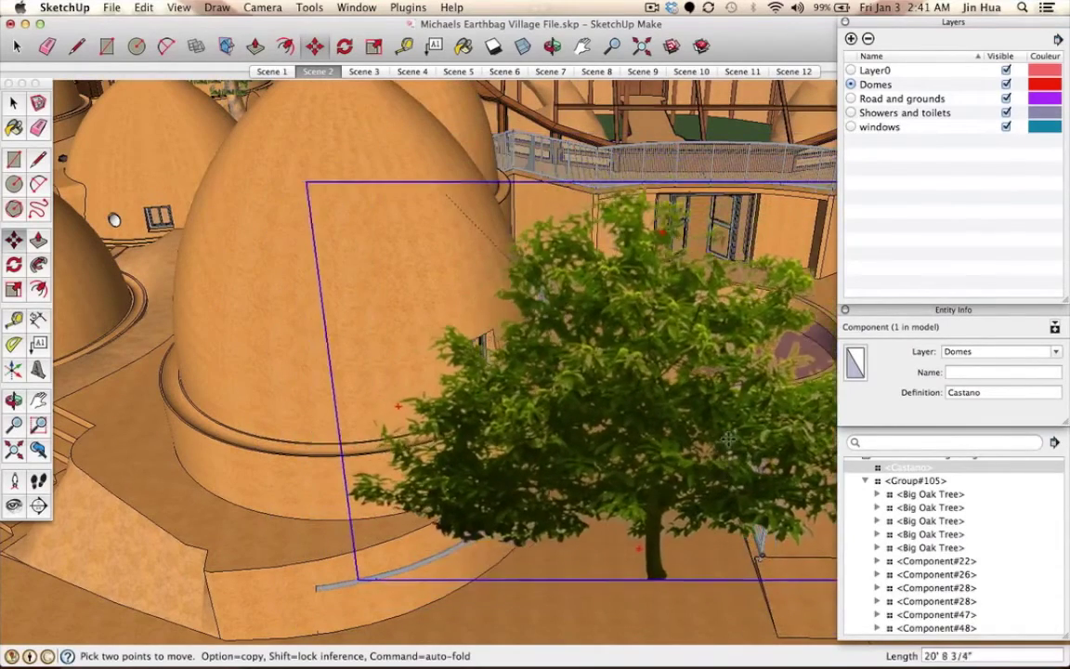
{"action": "scroll", "coordinate": [699, 462], "scroll_direction": "down", "scroll_amount": 1}
{"action": "scroll", "coordinate": [710, 478], "scroll_direction": "down", "scroll_amount": 3}
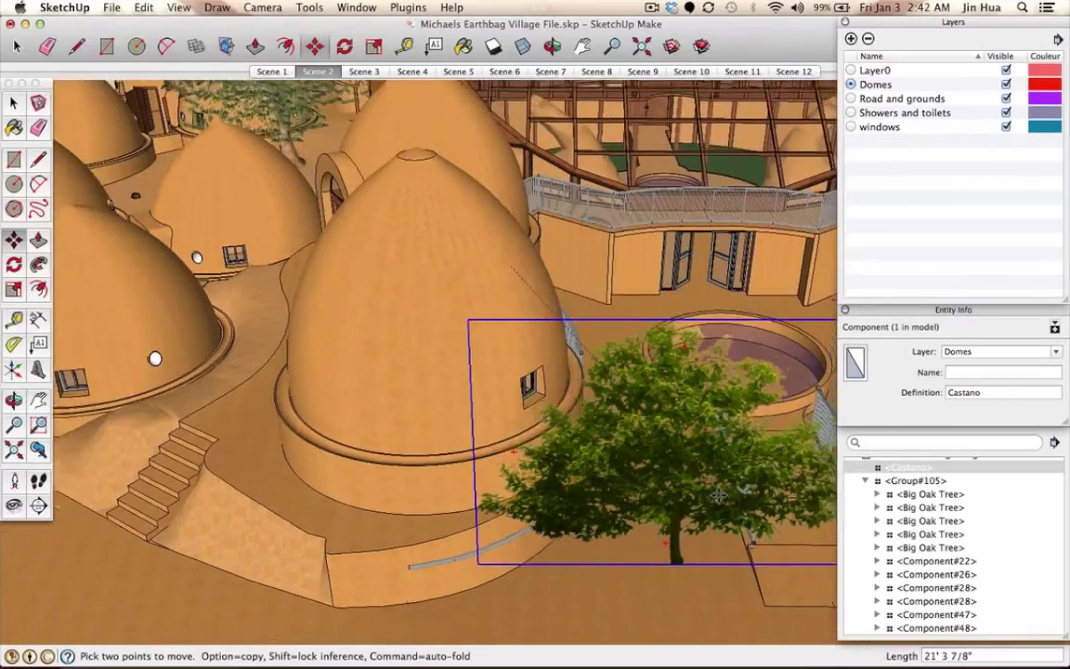
{"action": "scroll", "coordinate": [718, 495], "scroll_direction": "up", "scroll_amount": 3}
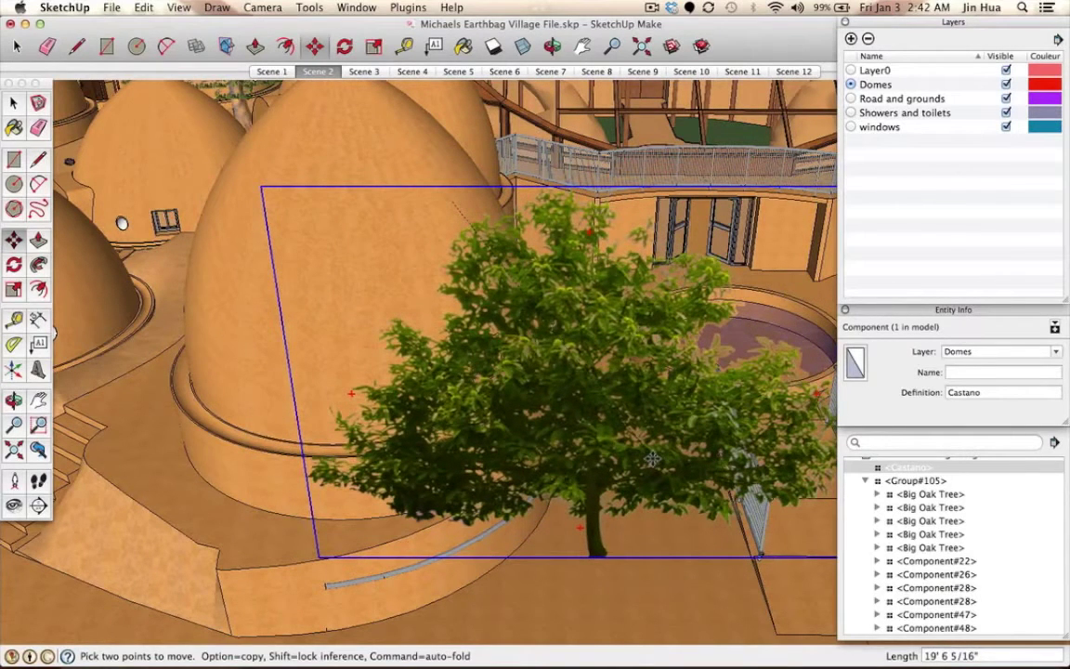
- Orbit to centre the stairs and pool, then grab the tree to carry it off the dome
{"action": "key", "text": "o"}
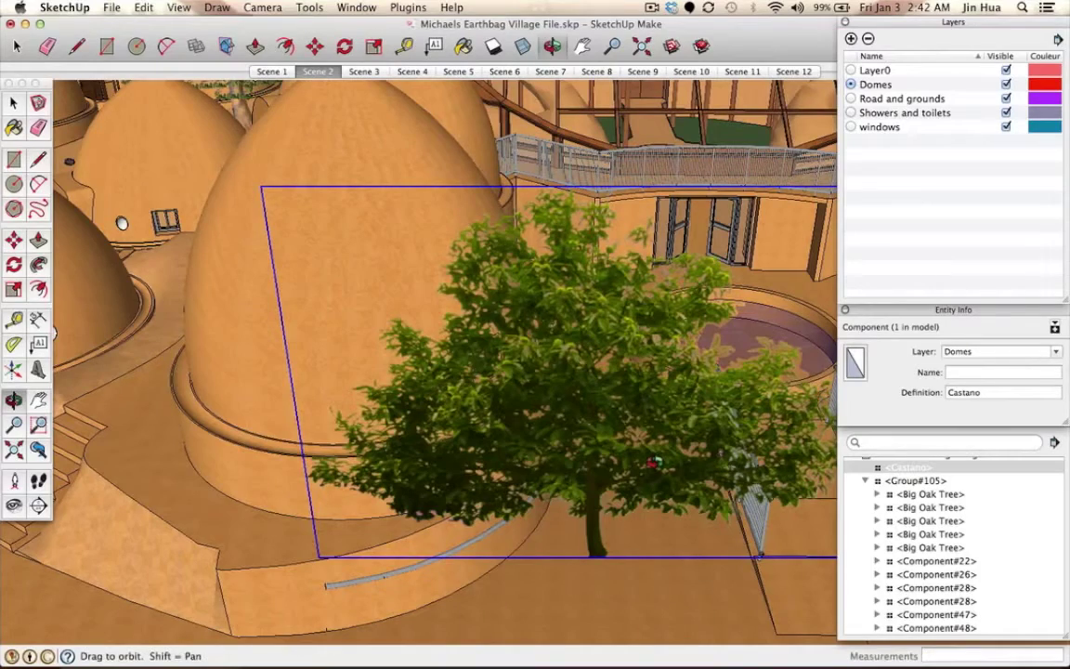
{"action": "mouse_move", "coordinate": [122, 223]}
{"action": "left_mouse_down"}
{"action": "mouse_move", "coordinate": [243, 420]}
{"action": "mouse_move", "coordinate": [687, 580]}
{"action": "left_mouse_up"}
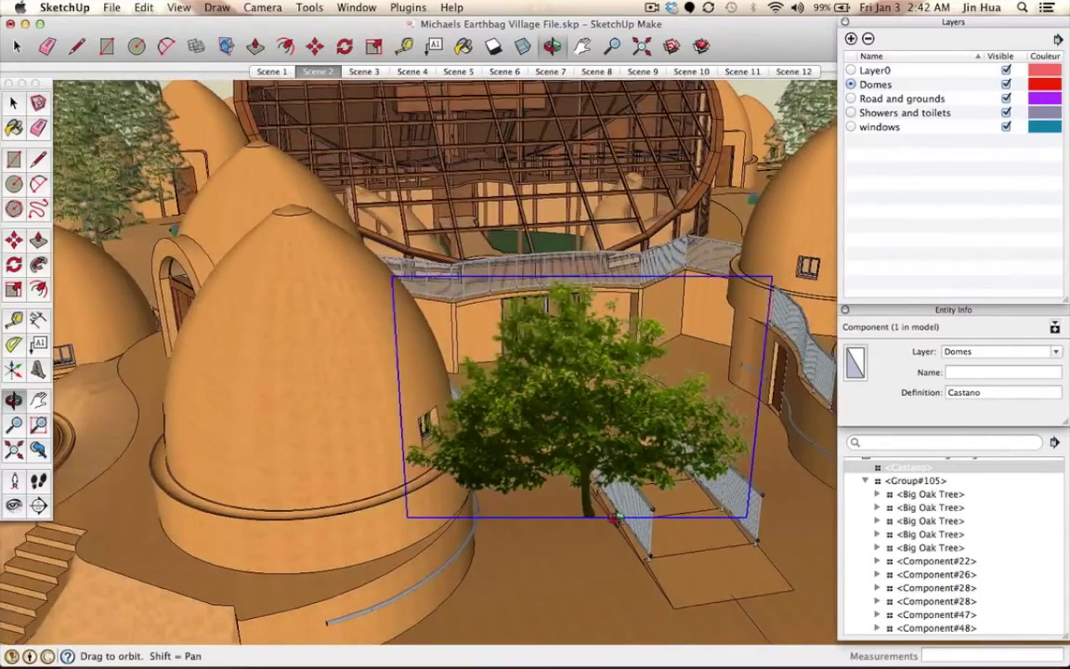
{"action": "mouse_move", "coordinate": [606, 517]}
{"action": "left_mouse_down"}
{"action": "mouse_move", "coordinate": [507, 427]}
{"action": "mouse_move", "coordinate": [490, 377]}
{"action": "mouse_move", "coordinate": [395, 345]}
{"action": "mouse_move", "coordinate": [417, 344]}
{"action": "mouse_move", "coordinate": [513, 401]}
{"action": "left_mouse_up"}
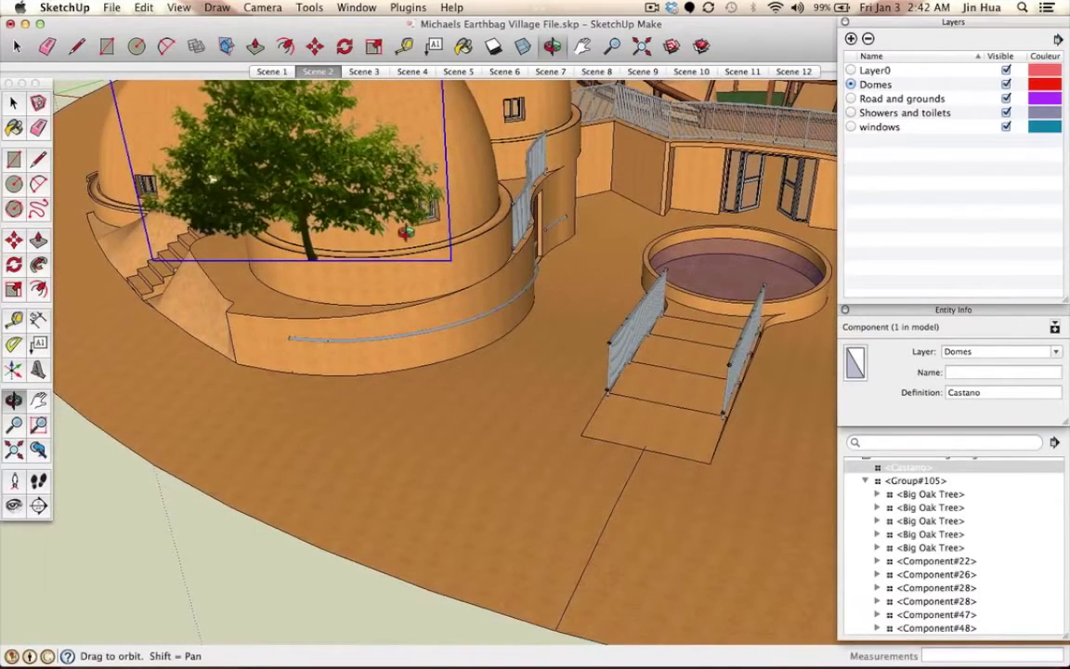
{"action": "key", "text": "m"}
{"action": "left_click", "coordinate": [212, 179]}
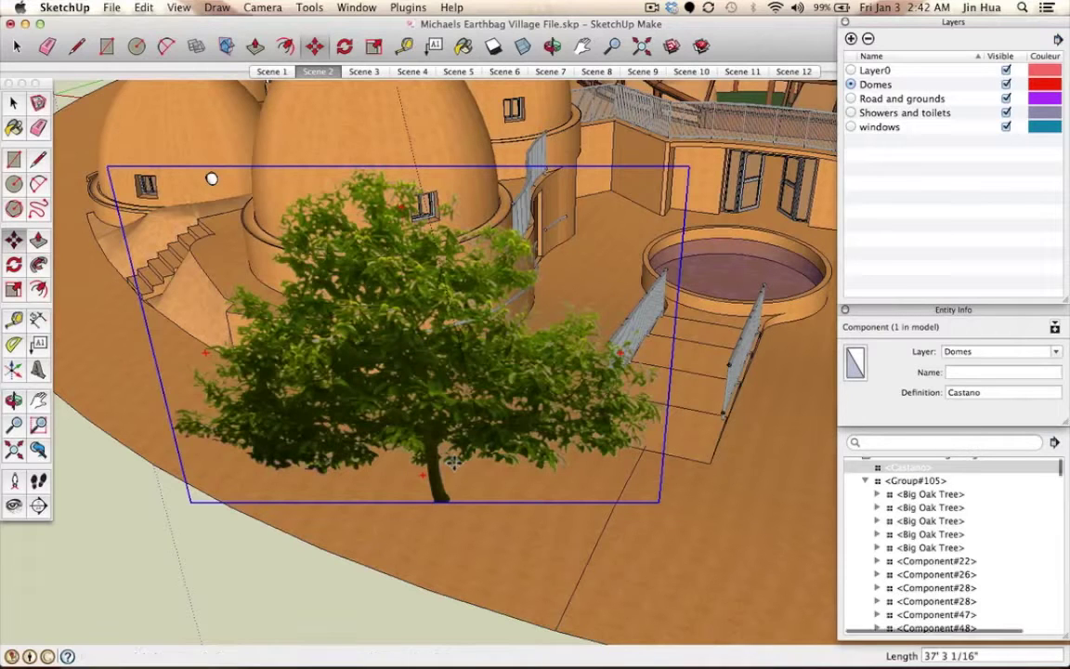
- Move the tree by its trunk base onto the ground in front of the dome
{"action": "key", "text": "o"}
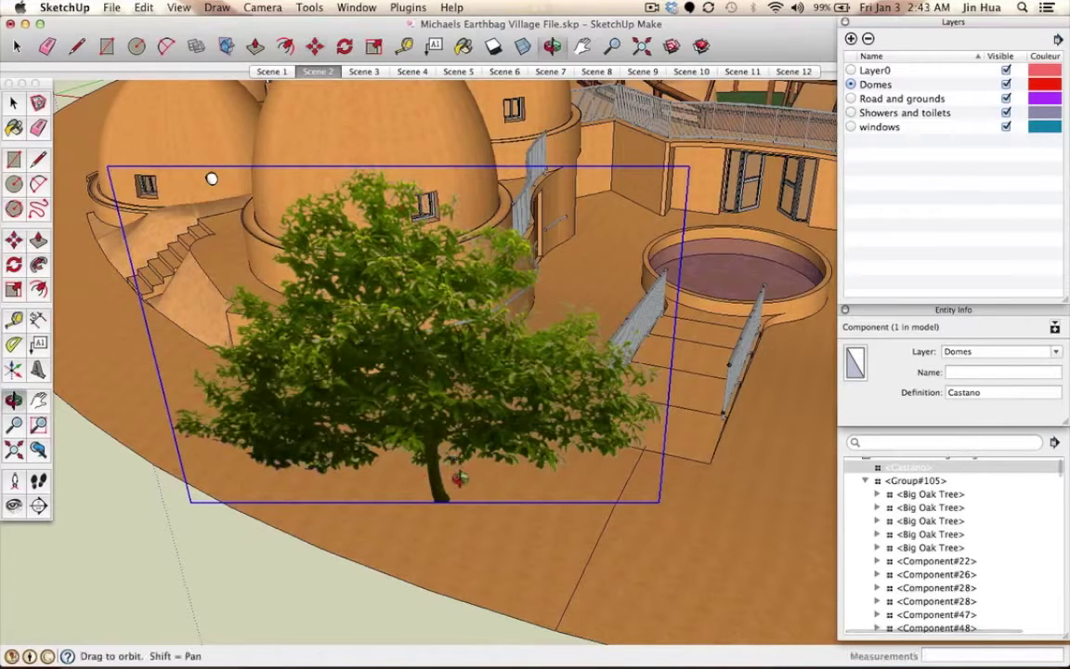
{"action": "mouse_move", "coordinate": [409, 496]}
{"action": "left_mouse_down"}
{"action": "mouse_move", "coordinate": [491, 352]}
{"action": "mouse_move", "coordinate": [298, 404]}
{"action": "mouse_move", "coordinate": [423, 349]}
{"action": "mouse_move", "coordinate": [439, 383]}
{"action": "left_mouse_up"}
{"action": "key", "text": "m"}
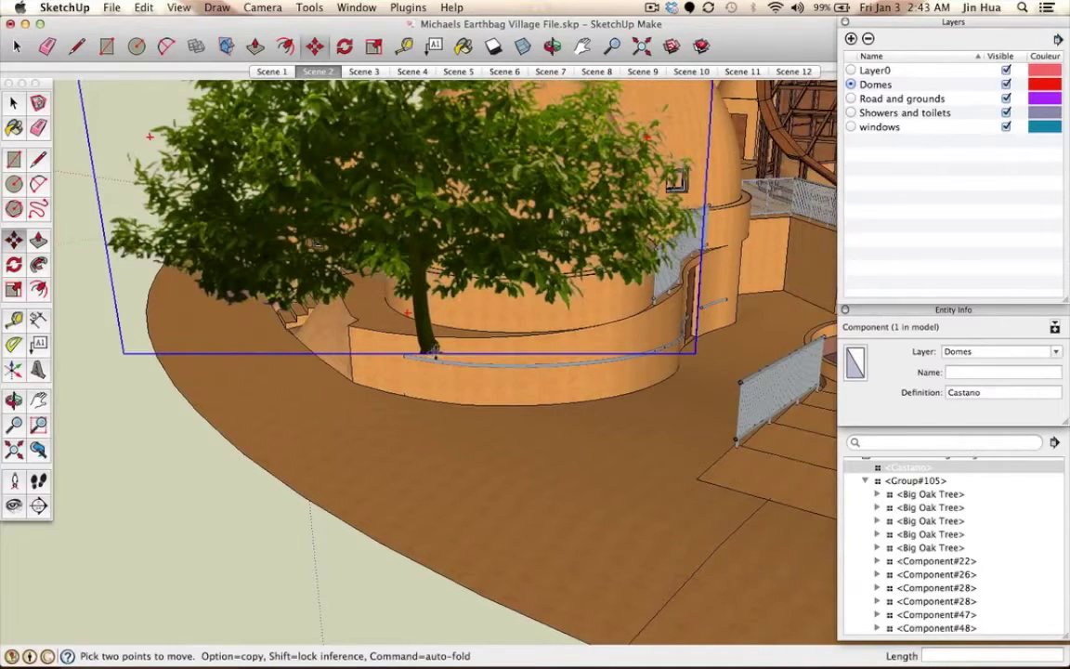
{"action": "left_click", "coordinate": [432, 351]}
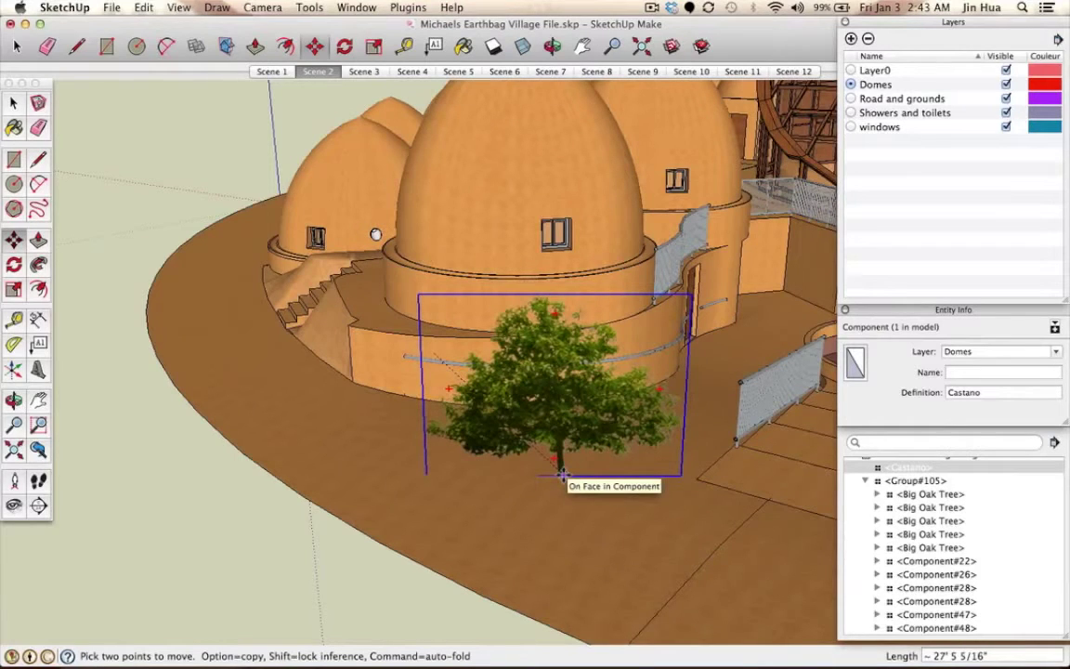
{"action": "left_click", "coordinate": [562, 474]}
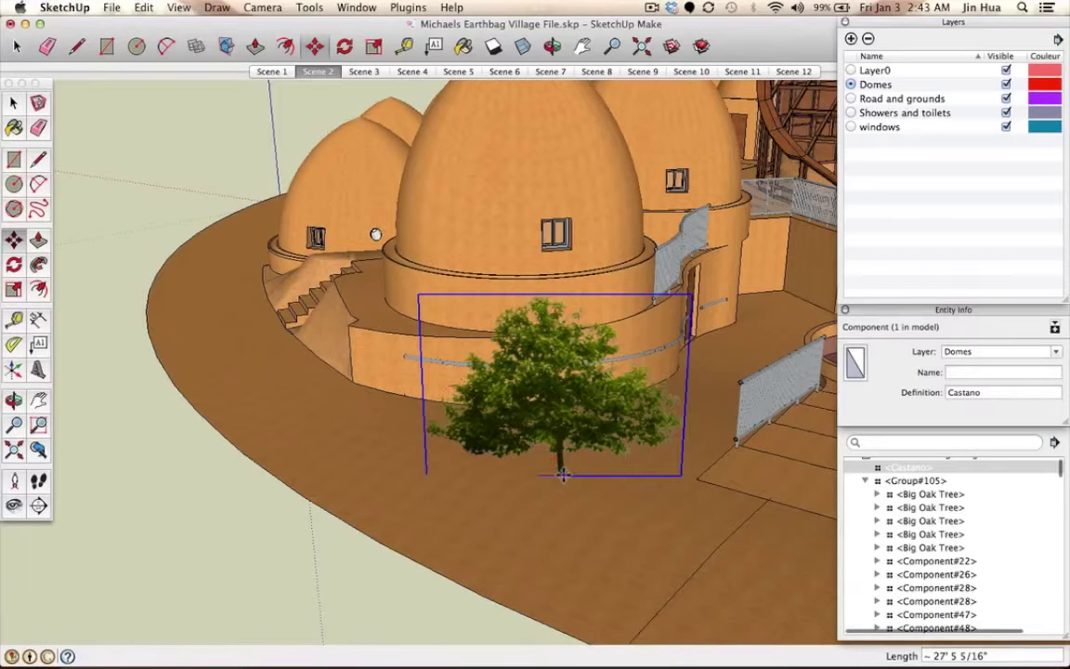
- Zoom and orbit to confirm the trunk meets the ground, then overlook the tree, domes and pool
{"action": "scroll", "coordinate": [563, 475], "scroll_direction": "up", "scroll_amount": 2}
{"action": "scroll", "coordinate": [563, 475], "scroll_direction": "up", "scroll_amount": 3}
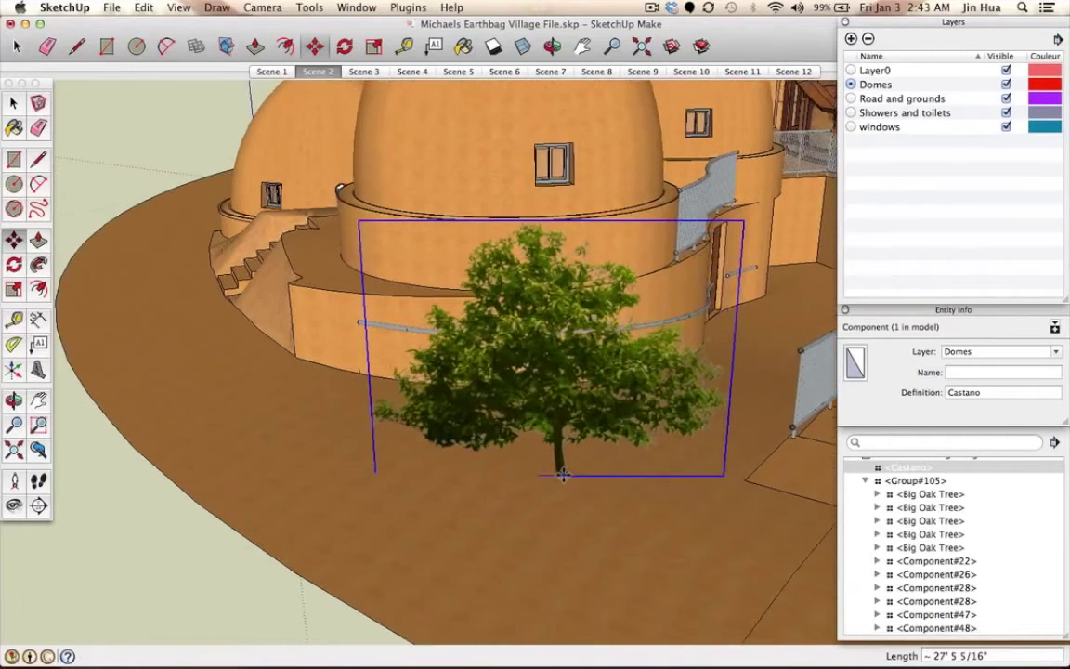
{"action": "scroll", "coordinate": [562, 475], "scroll_direction": "up", "scroll_amount": 3}
{"action": "middle_click_drag", "start_coordinate": [563, 477], "coordinate": [590, 318]}
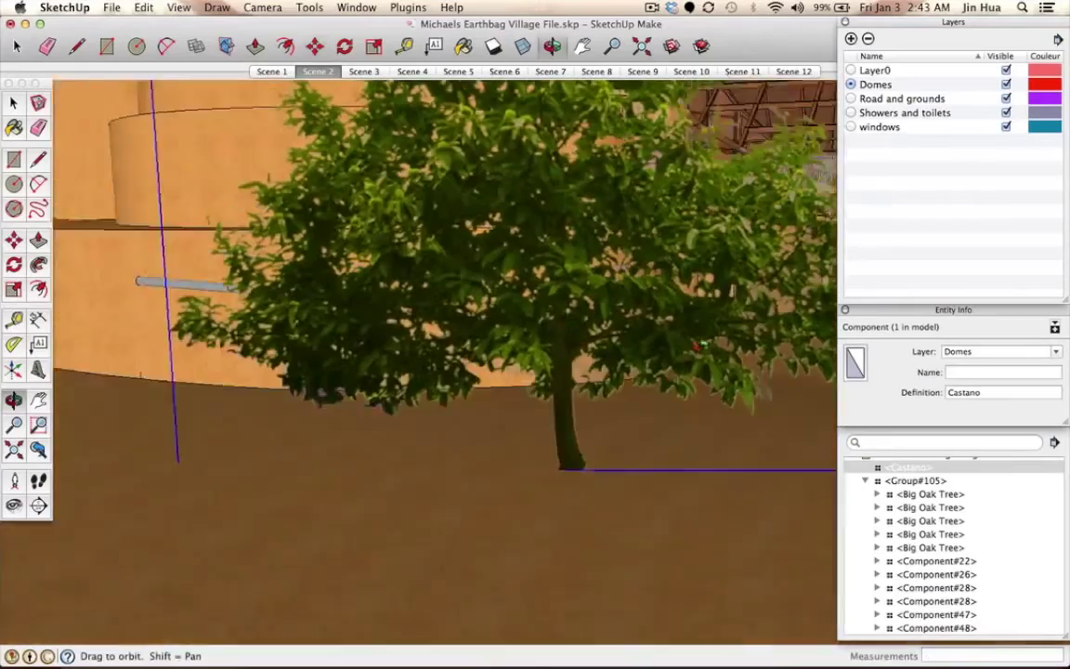
{"action": "mouse_move", "coordinate": [650, 351]}
{"action": "middle_mouse_down"}
{"action": "mouse_move", "coordinate": [674, 284]}
{"action": "mouse_move", "coordinate": [556, 385]}
{"action": "mouse_move", "coordinate": [604, 306]}
{"action": "mouse_move", "coordinate": [627, 324]}
{"action": "mouse_move", "coordinate": [652, 423]}
{"action": "mouse_move", "coordinate": [635, 487]}
{"action": "mouse_move", "coordinate": [656, 323]}
{"action": "mouse_move", "coordinate": [548, 275]}
{"action": "mouse_move", "coordinate": [535, 339]}
{"action": "mouse_move", "coordinate": [649, 488]}
{"action": "mouse_move", "coordinate": [552, 504]}
{"action": "mouse_move", "coordinate": [644, 547]}
{"action": "mouse_move", "coordinate": [535, 437]}
{"action": "mouse_move", "coordinate": [487, 436]}
{"action": "mouse_move", "coordinate": [503, 397]}
{"action": "mouse_move", "coordinate": [482, 400]}
{"action": "mouse_move", "coordinate": [556, 454]}
{"action": "mouse_move", "coordinate": [504, 268]}
{"action": "middle_mouse_up"}
{"action": "mouse_move", "coordinate": [161, 295]}
{"action": "middle_mouse_down"}
{"action": "mouse_move", "coordinate": [196, 237]}
{"action": "mouse_move", "coordinate": [295, 176]}
{"action": "mouse_move", "coordinate": [187, 197]}
{"action": "middle_mouse_up"}
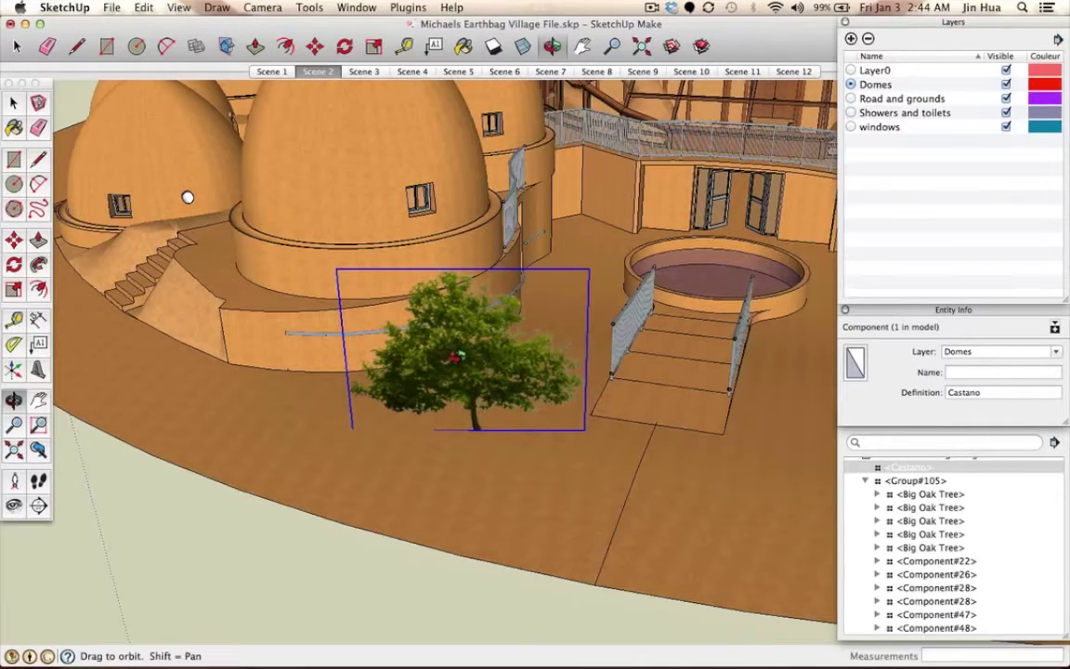
{"action": "key", "text": "s"}
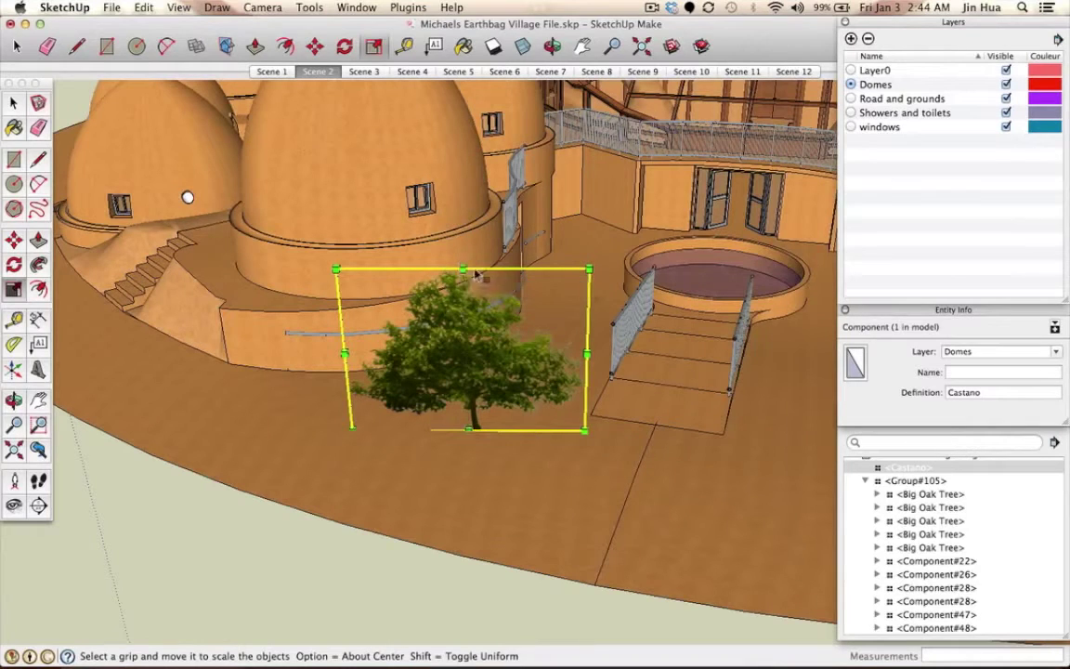
{"action": "left_click_drag", "start_coordinate": [463, 268], "coordinate": [458, 108]}
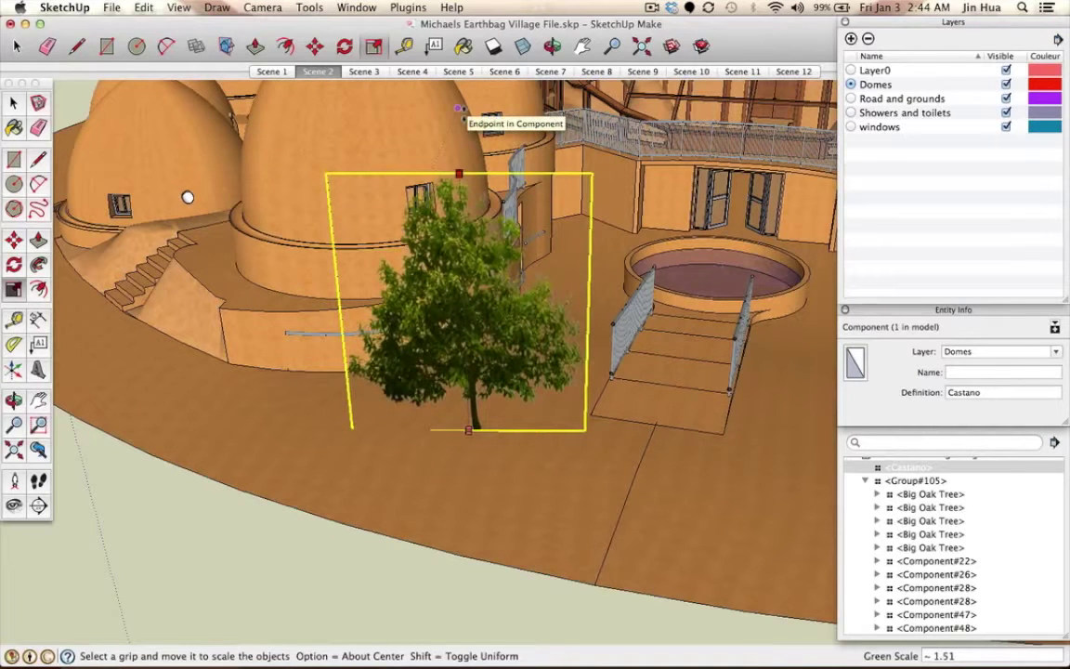
{"action": "mouse_move", "coordinate": [458, 108]}
{"action": "left_mouse_down"}
{"action": "mouse_move", "coordinate": [464, 99]}
{"action": "mouse_move", "coordinate": [462, 159]}
{"action": "mouse_move", "coordinate": [464, 123]}
{"action": "left_mouse_up"}
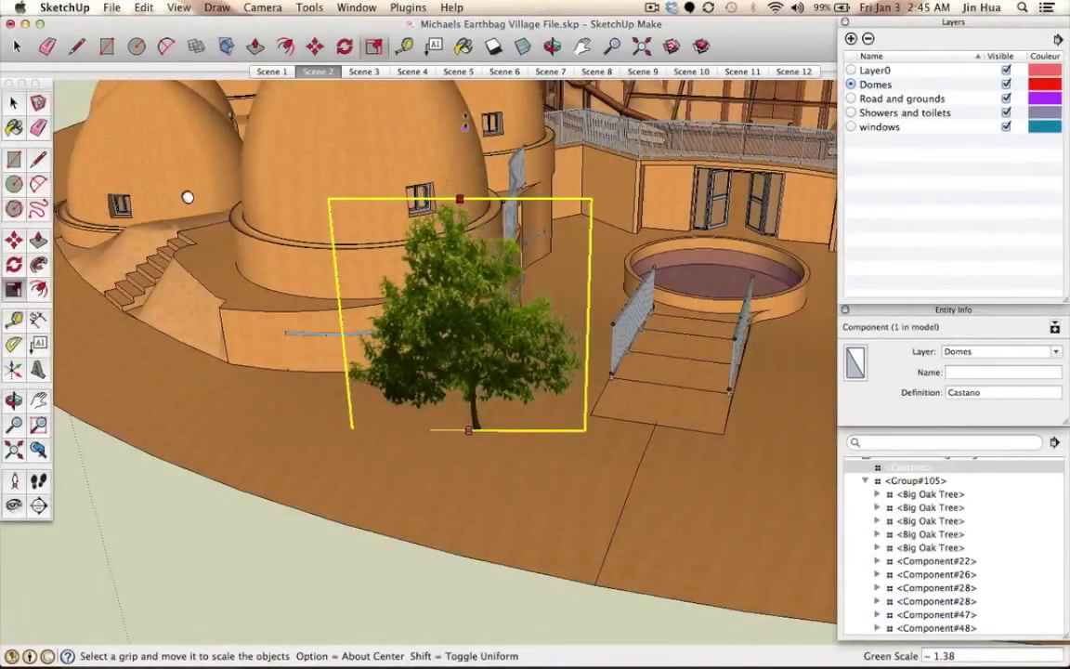
{"action": "left_click_drag", "start_coordinate": [465, 123], "coordinate": [453, 132]}
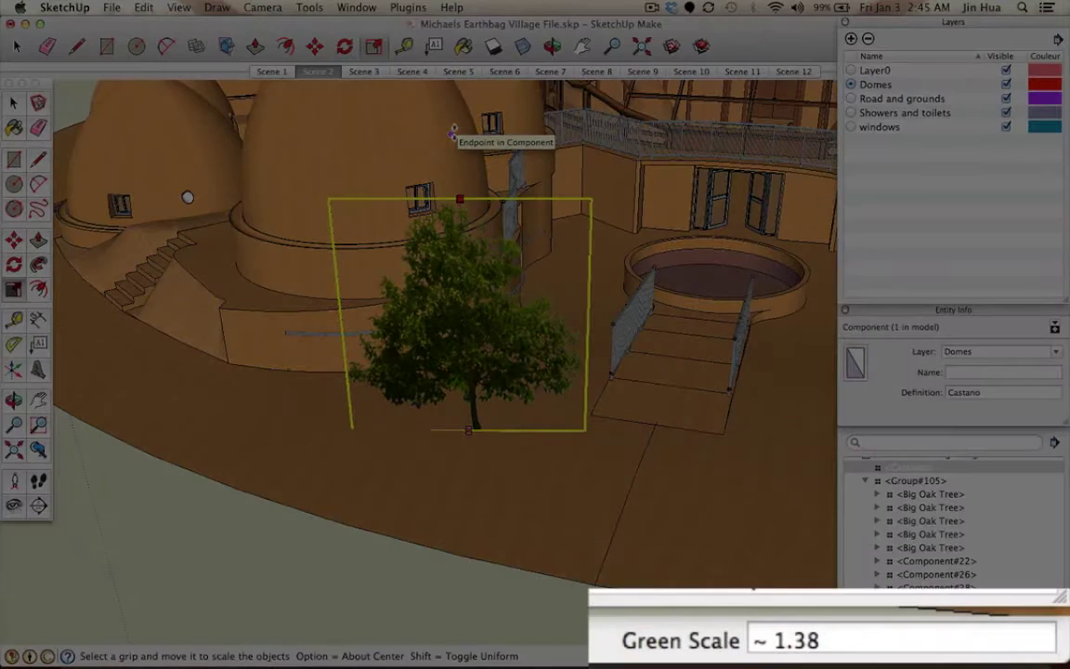
{"action": "type", "text": "2"}
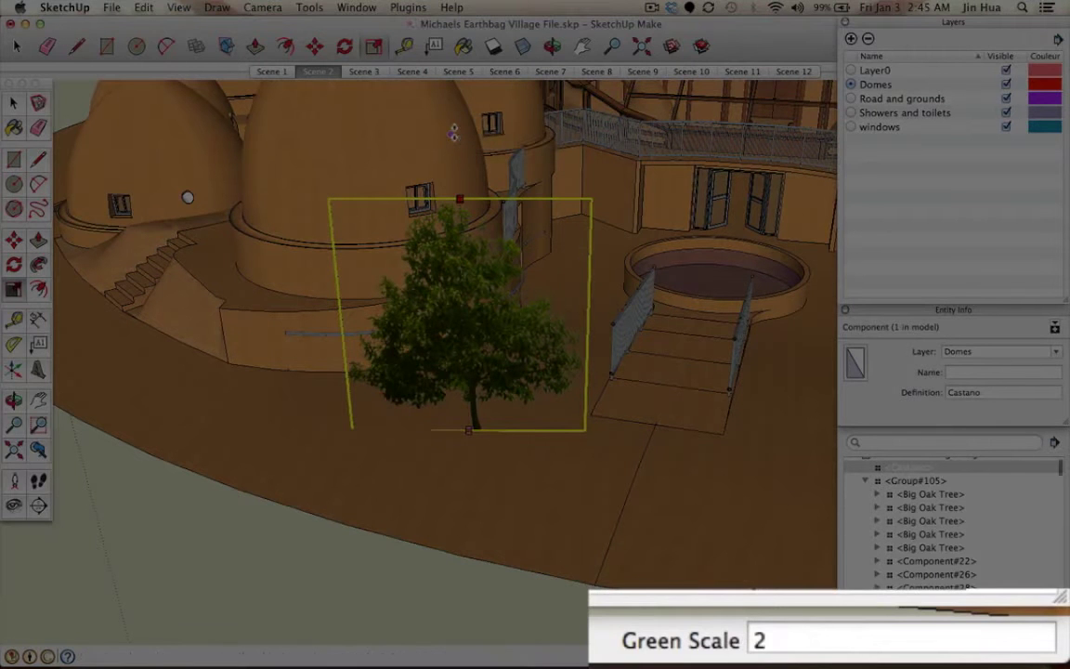
{"action": "key", "text": "Return"}
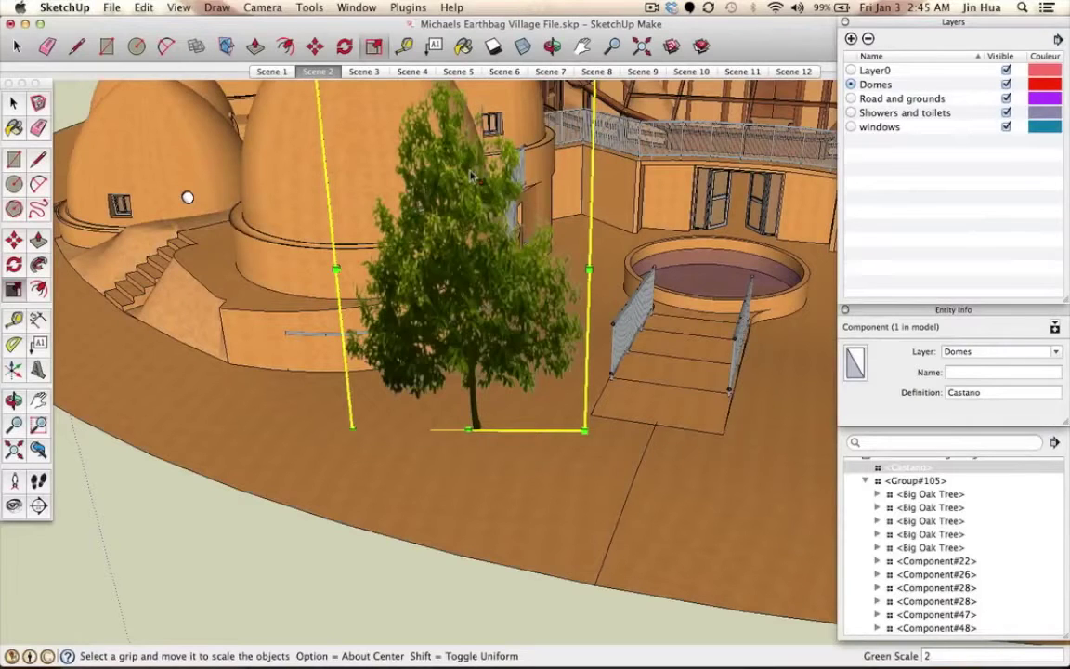
{"action": "left_click", "coordinate": [142, 7]}
{"action": "left_click", "coordinate": [142, 7]}
{"action": "key", "text": "super+z"}
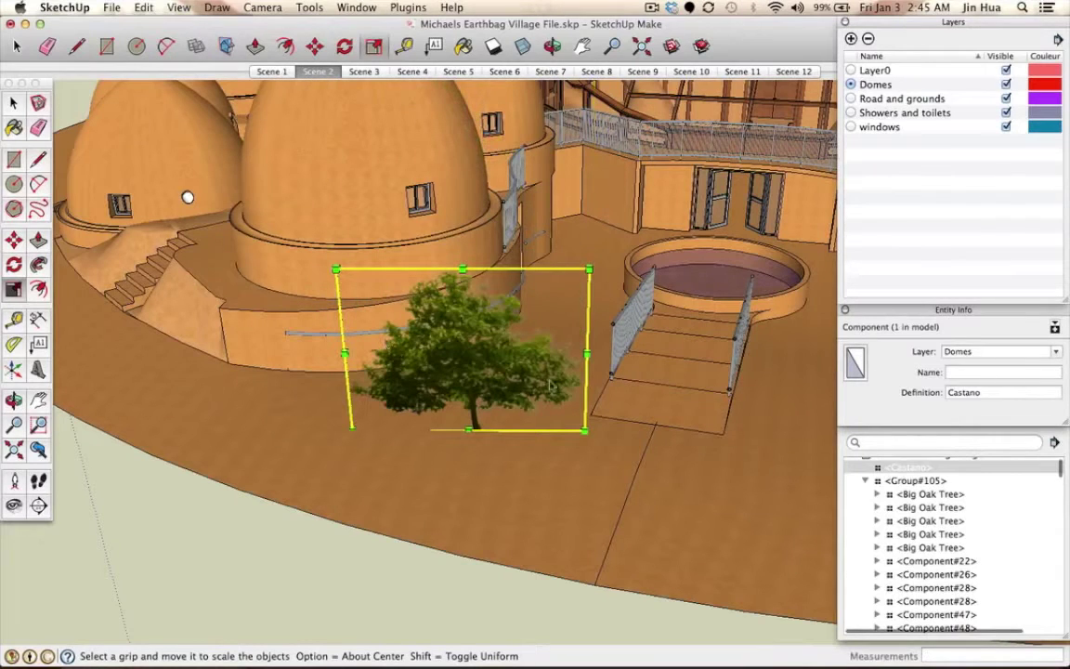
{"action": "mouse_move", "coordinate": [586, 353]}
{"action": "left_mouse_down"}
{"action": "mouse_move", "coordinate": [824, 353]}
{"action": "mouse_move", "coordinate": [545, 353]}
{"action": "mouse_move", "coordinate": [769, 353]}
{"action": "mouse_move", "coordinate": [585, 353]}
{"action": "mouse_move", "coordinate": [760, 353]}
{"action": "mouse_move", "coordinate": [585, 353]}
{"action": "mouse_move", "coordinate": [760, 353]}
{"action": "mouse_move", "coordinate": [733, 336]}
{"action": "left_mouse_up"}
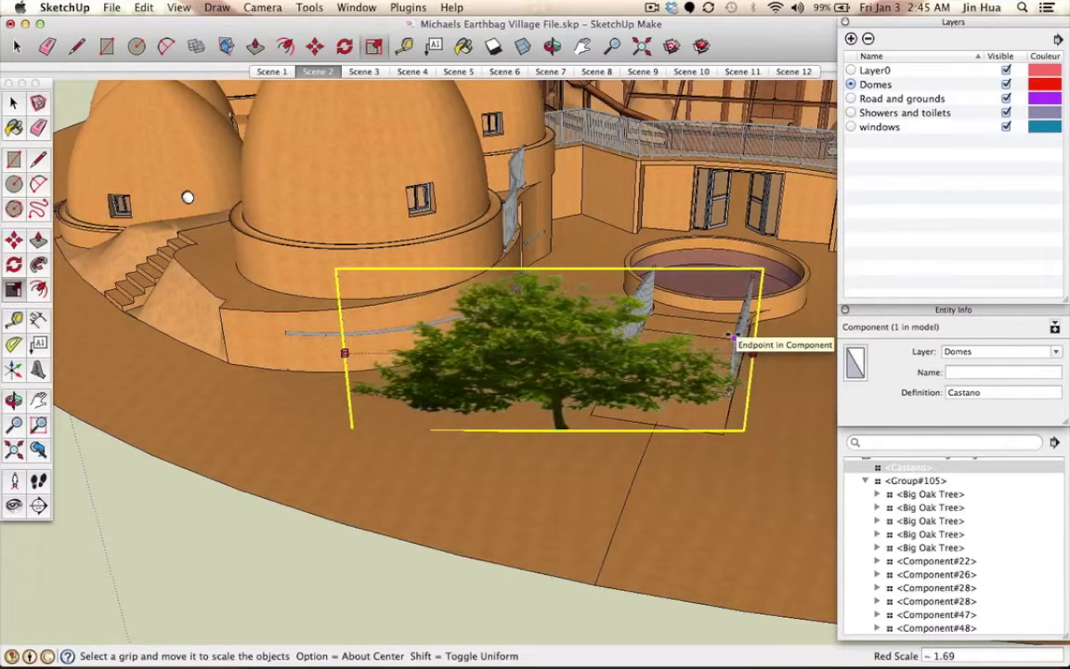
{"action": "key", "text": "Escape"}
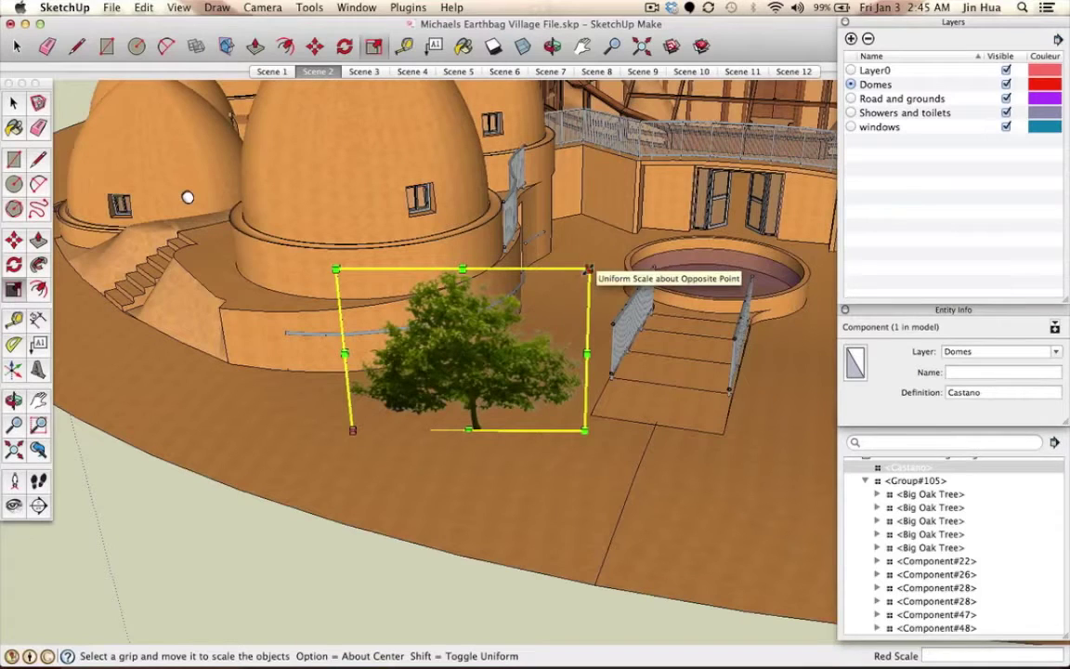
{"action": "mouse_move", "coordinate": [588, 269]}
{"action": "left_mouse_down"}
{"action": "mouse_move", "coordinate": [706, 189]}
{"action": "mouse_move", "coordinate": [588, 269]}
{"action": "mouse_move", "coordinate": [697, 192]}
{"action": "mouse_move", "coordinate": [588, 269]}
{"action": "mouse_move", "coordinate": [676, 215]}
{"action": "mouse_move", "coordinate": [620, 247]}
{"action": "mouse_move", "coordinate": [703, 175]}
{"action": "mouse_move", "coordinate": [632, 238]}
{"action": "mouse_move", "coordinate": [723, 175]}
{"action": "mouse_move", "coordinate": [690, 180]}
{"action": "mouse_move", "coordinate": [589, 268]}
{"action": "mouse_move", "coordinate": [654, 224]}
{"action": "mouse_move", "coordinate": [641, 233]}
{"action": "left_mouse_up"}
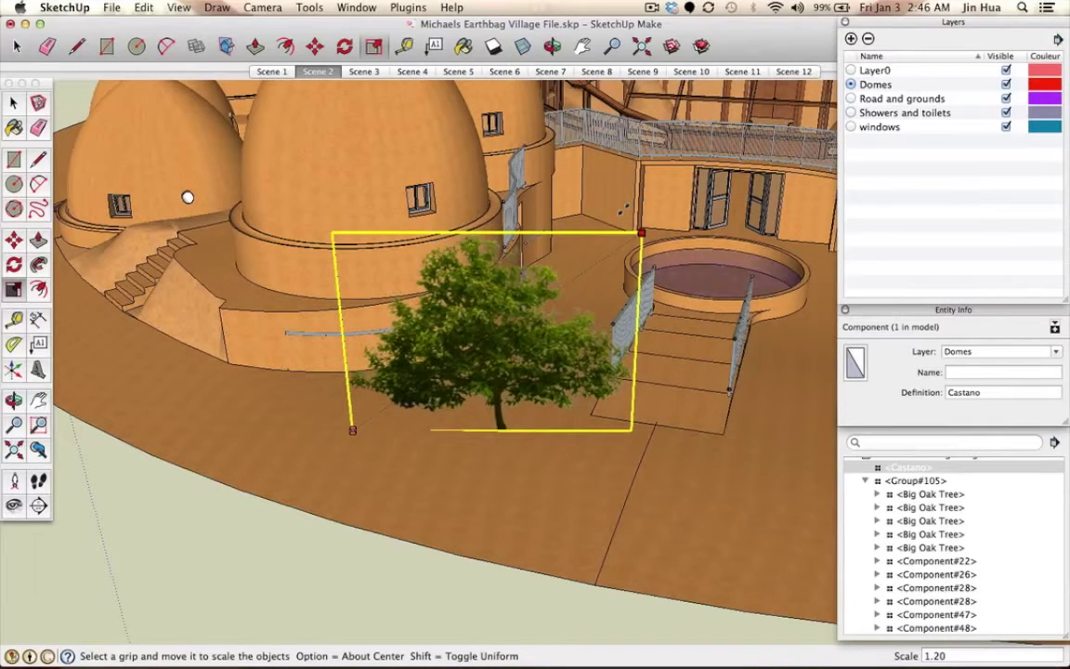
{"action": "left_click_drag", "start_coordinate": [641, 233], "coordinate": [694, 195]}
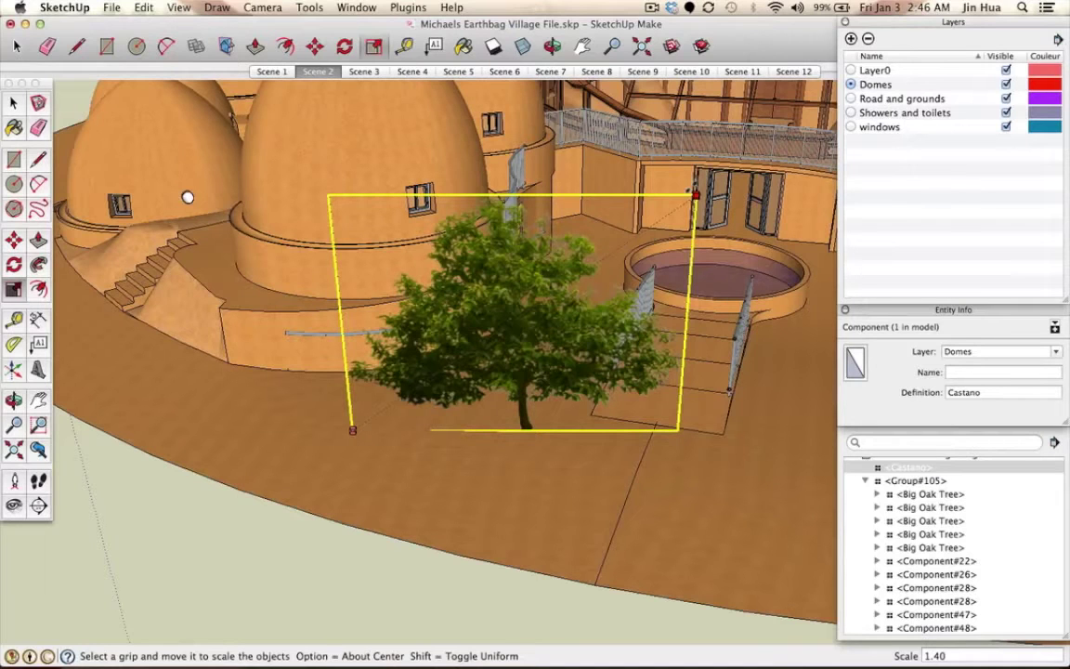
{"action": "key", "text": "Escape"}
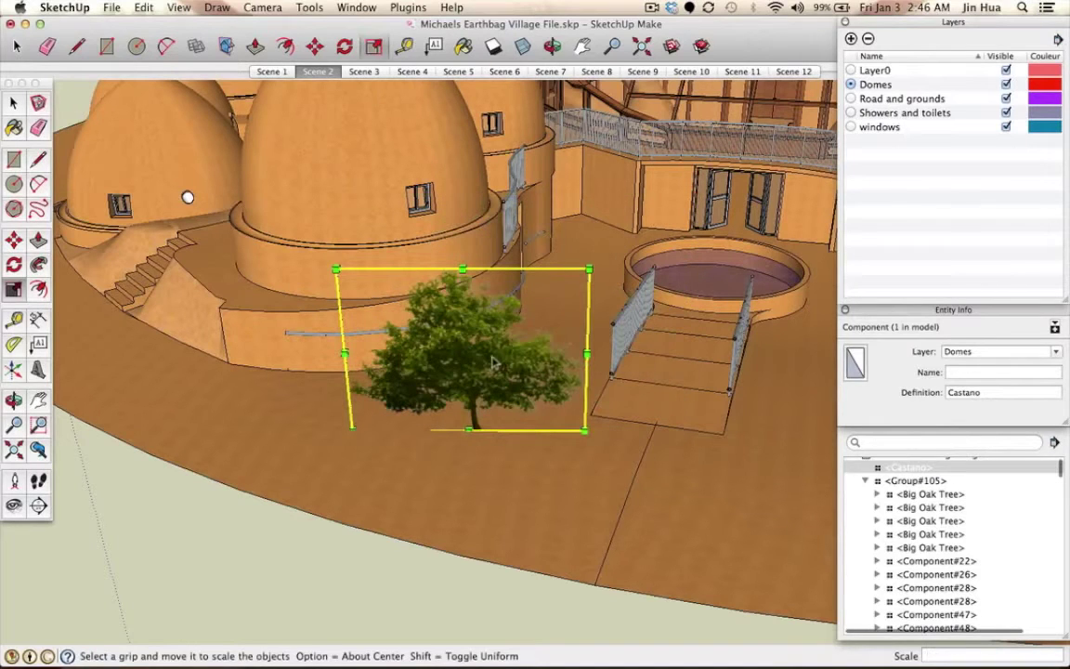
{"action": "key", "text": "space"}
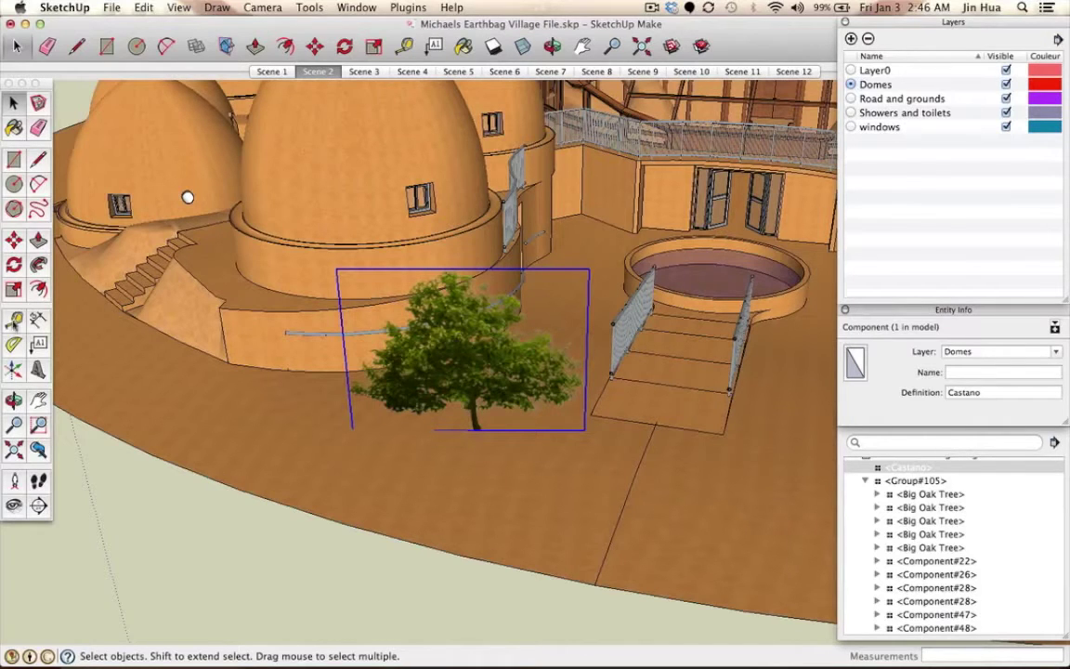
{"action": "left_click", "coordinate": [14, 318]}
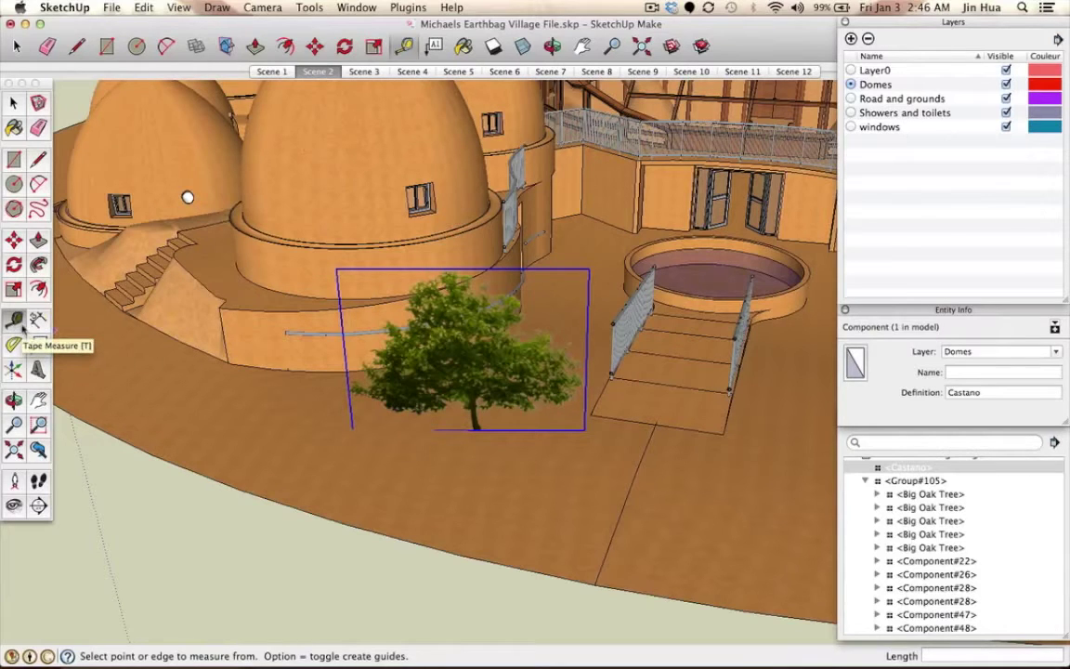
{"action": "left_click", "coordinate": [23, 325]}
{"action": "scroll", "coordinate": [483, 423], "scroll_direction": "up", "scroll_amount": 5}
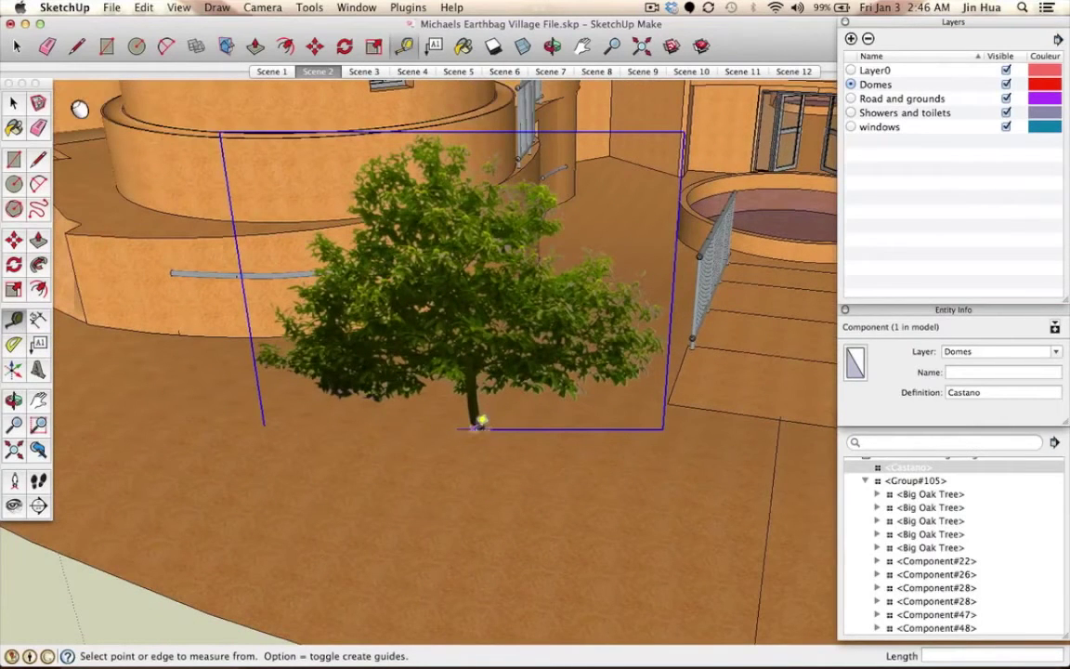
{"action": "left_click", "coordinate": [480, 423]}
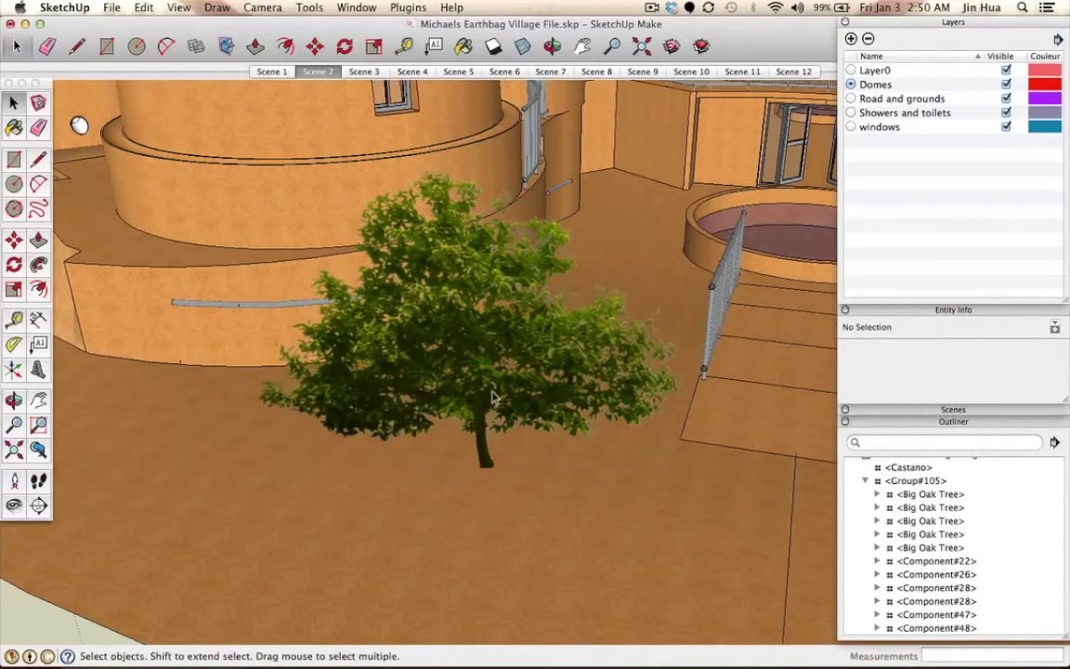
{"action": "left_click", "coordinate": [473, 330]}
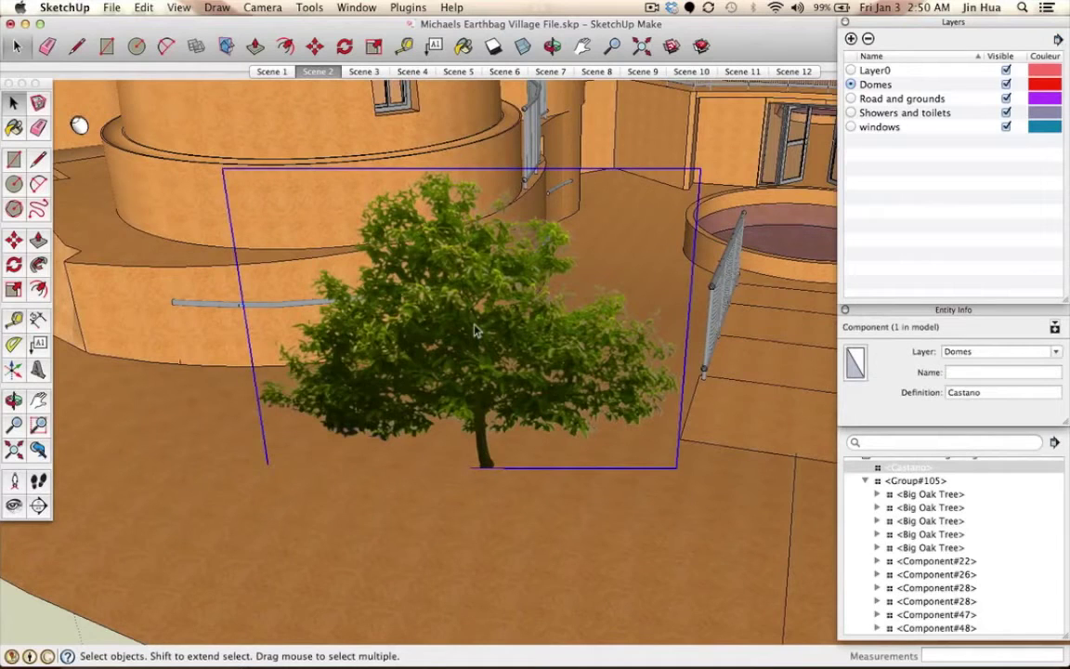
{"action": "scroll", "coordinate": [474, 329], "scroll_direction": "down", "scroll_amount": 3}
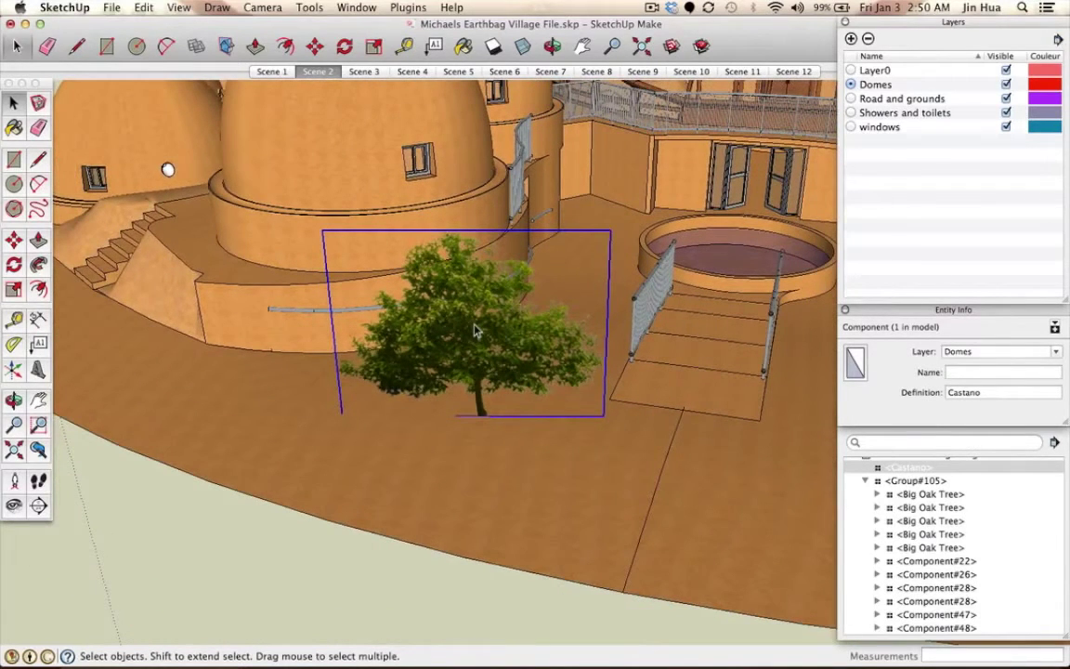
- Open the Castano chestnut tree component for editing
{"action": "double_click", "coordinate": [474, 330]}
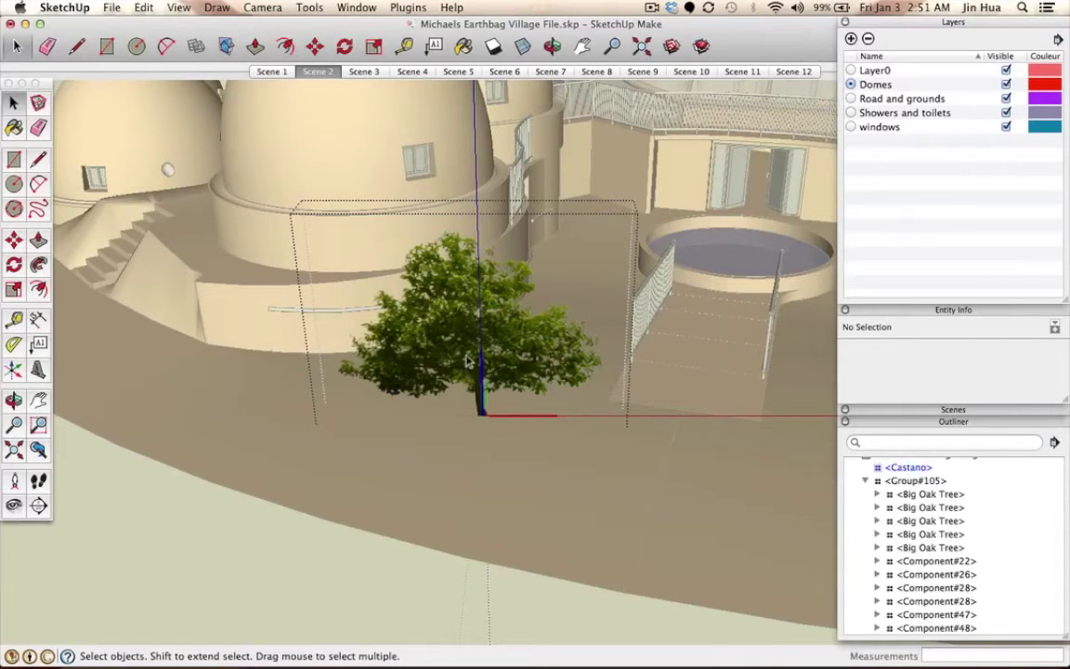
{"action": "scroll", "coordinate": [467, 362], "scroll_direction": "up", "scroll_amount": 3}
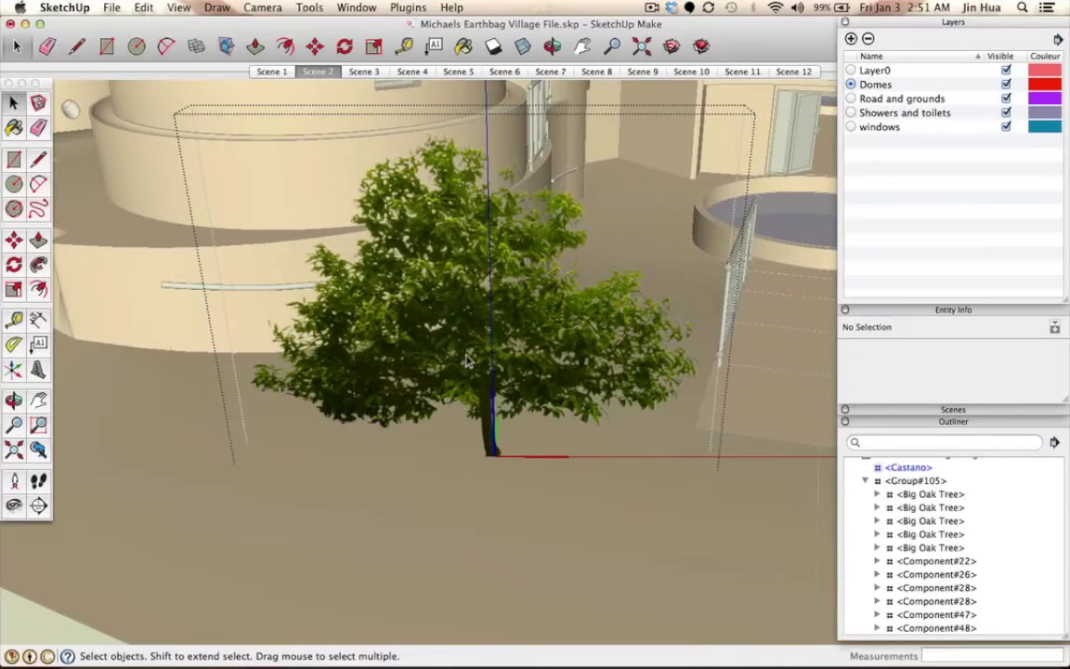
{"action": "scroll", "coordinate": [467, 362], "scroll_direction": "down", "scroll_amount": 2}
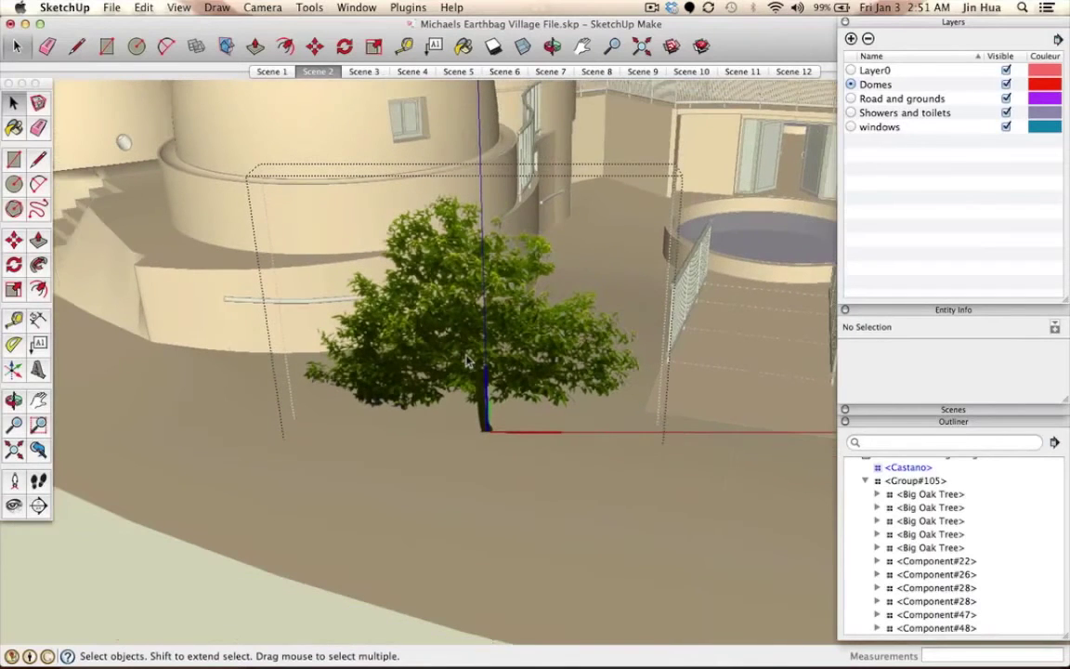
{"action": "scroll", "coordinate": [467, 362], "scroll_direction": "up", "scroll_amount": 2}
{"action": "scroll", "coordinate": [467, 362], "scroll_direction": "up", "scroll_amount": 1}
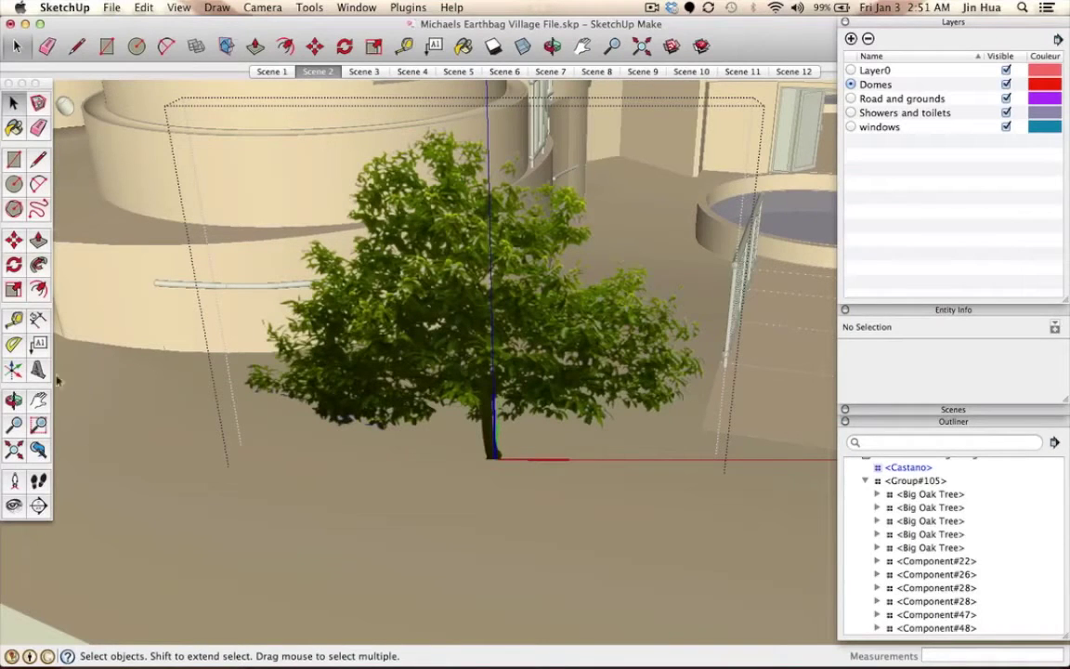
- Measure the tree from trunk base to treetop with the Tape Measure: about 9' 8 13/16"
{"action": "left_click", "coordinate": [14, 319]}
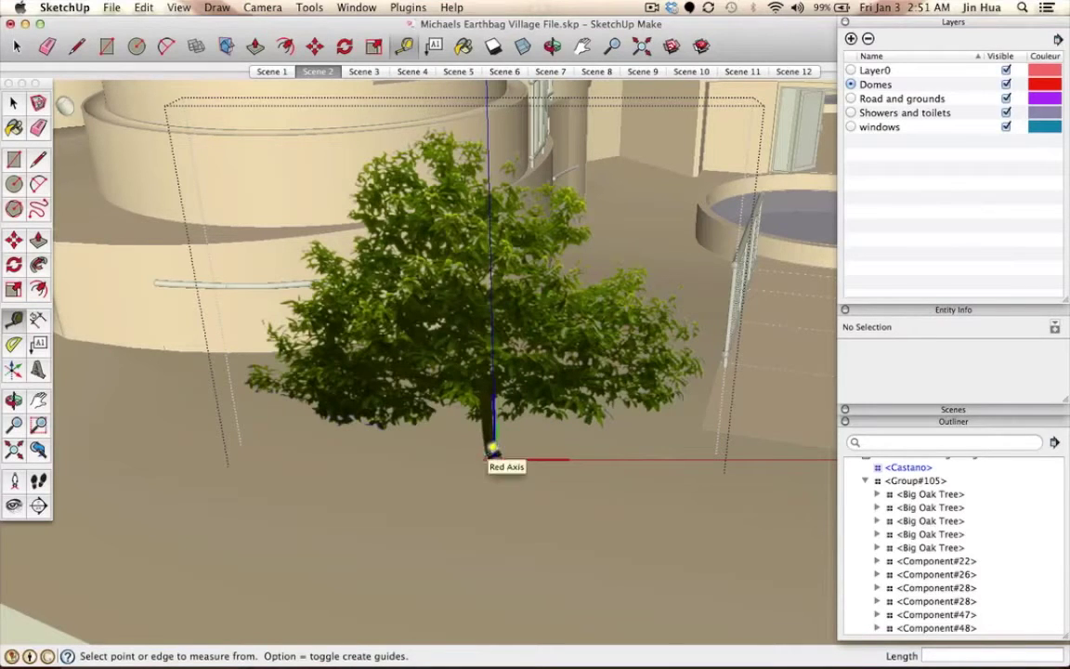
{"action": "scroll", "coordinate": [492, 450], "scroll_direction": "up", "scroll_amount": 2}
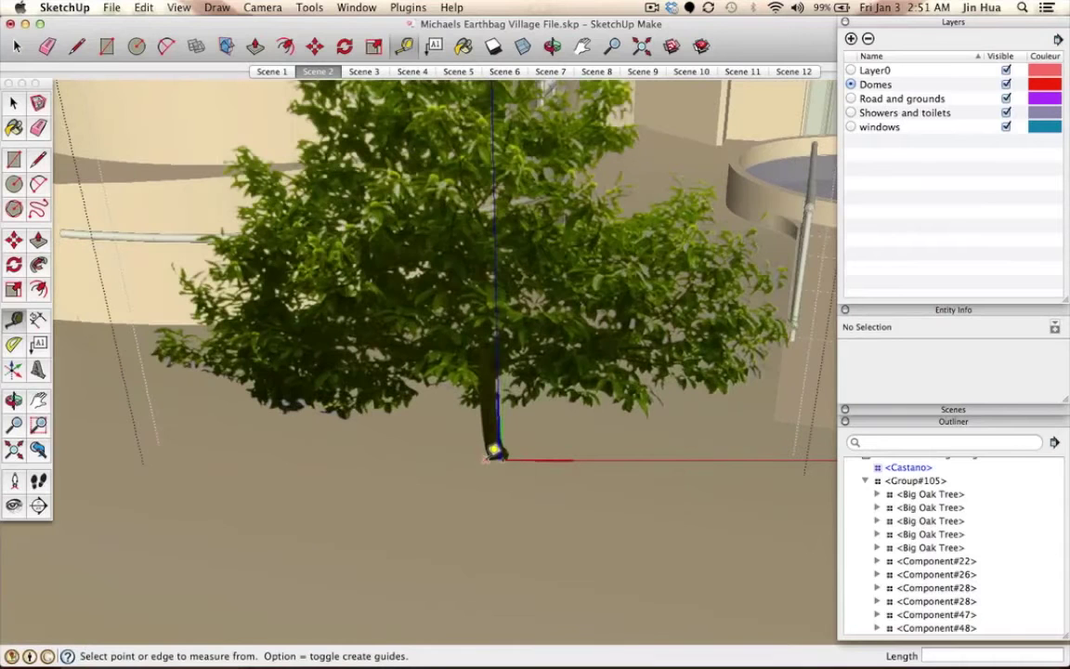
{"action": "left_click", "coordinate": [494, 449]}
{"action": "scroll", "coordinate": [494, 450], "scroll_direction": "down", "scroll_amount": 3}
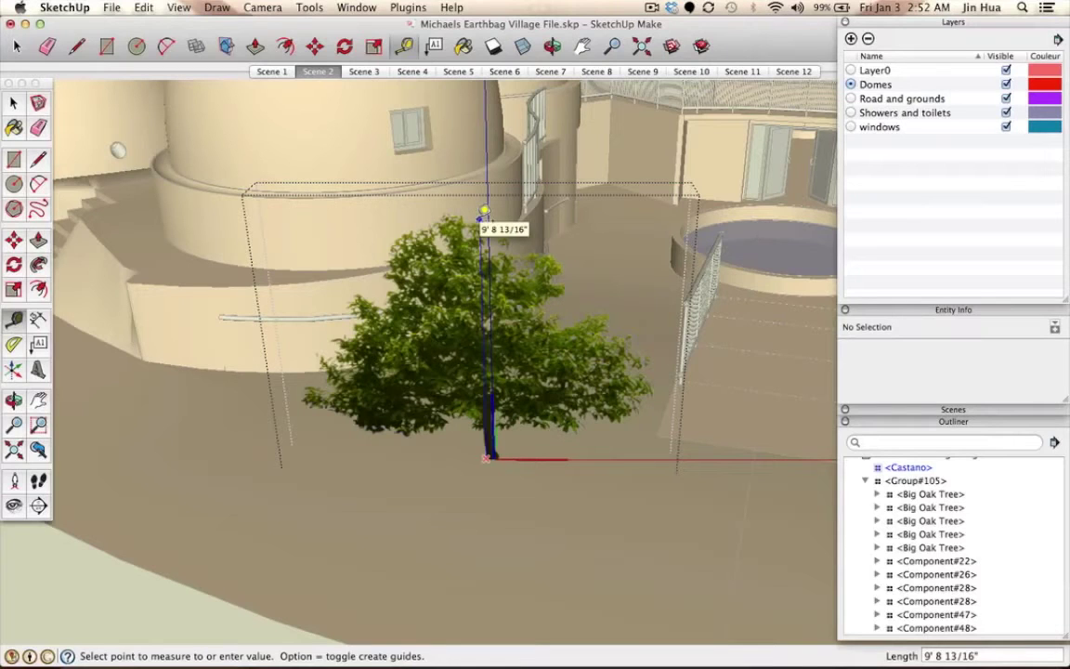
{"action": "left_click", "coordinate": [484, 212]}
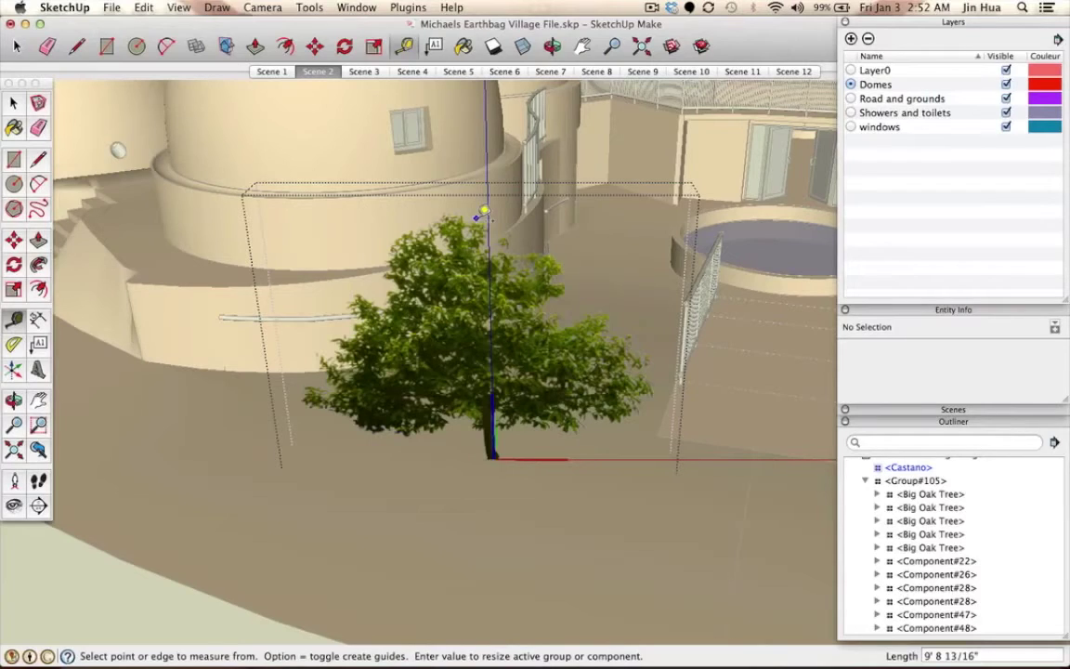
- Resize the Castano tree component so its measured height becomes 15', confirming the resize
{"action": "type", "text": "15"}
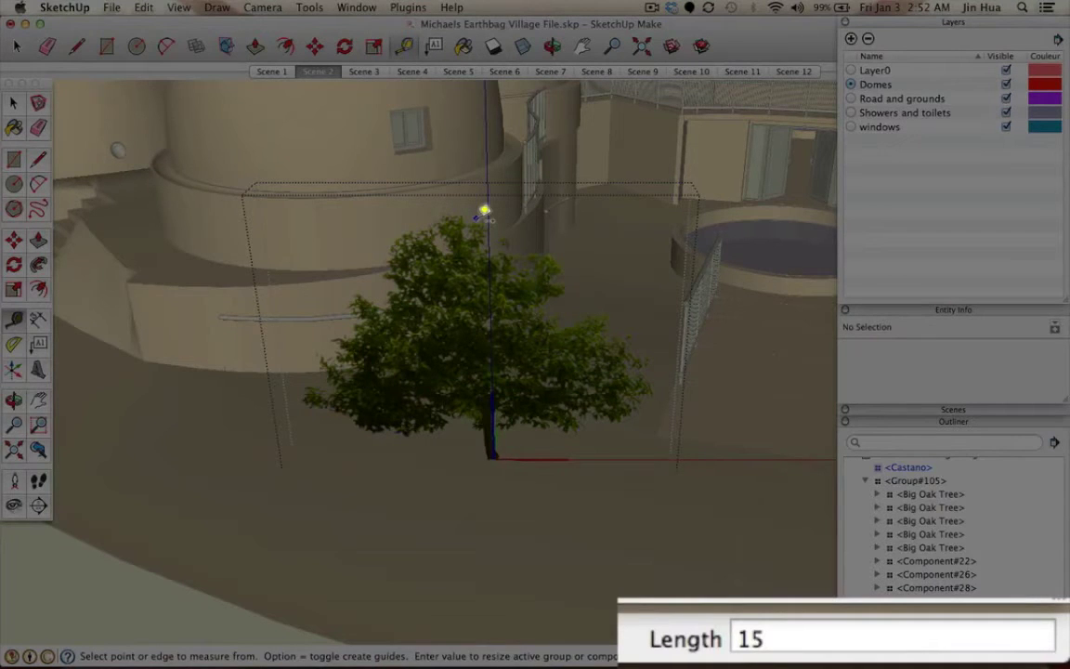
{"action": "type", "text": "'"}
{"action": "key", "text": "Return"}
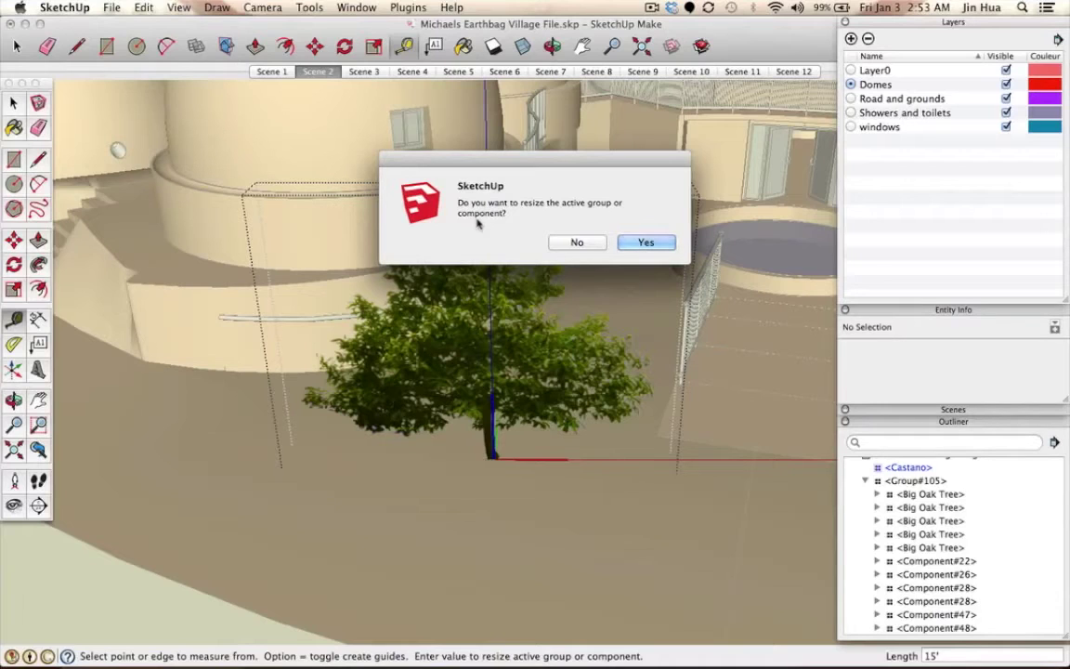
{"action": "left_click", "coordinate": [648, 242]}
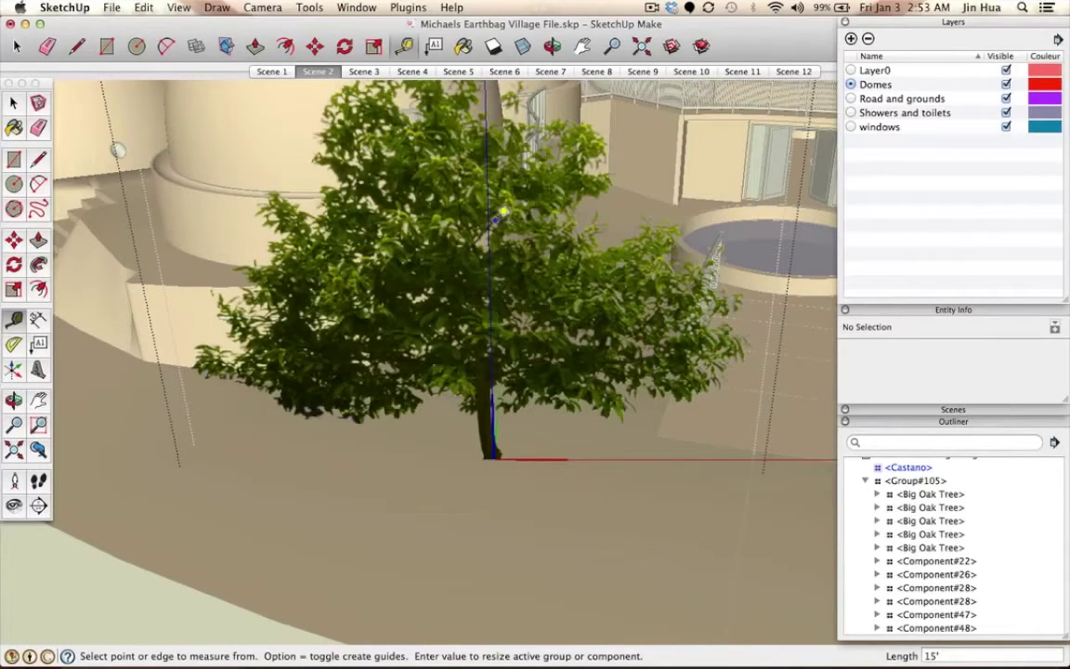
- Orbit around the enlarged Castano tree, then close its component editing context
{"action": "scroll", "coordinate": [501, 214], "scroll_direction": "down", "scroll_amount": 3}
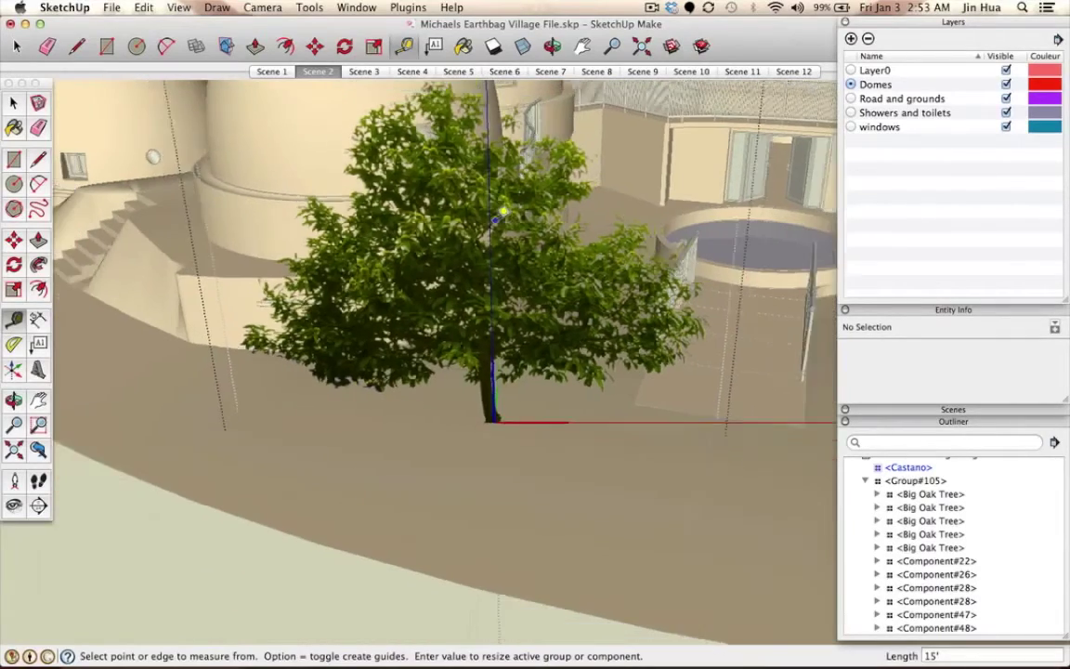
{"action": "scroll", "coordinate": [502, 213], "scroll_direction": "down", "scroll_amount": 3}
{"action": "scroll", "coordinate": [501, 214], "scroll_direction": "up", "scroll_amount": 5}
{"action": "key", "text": "o"}
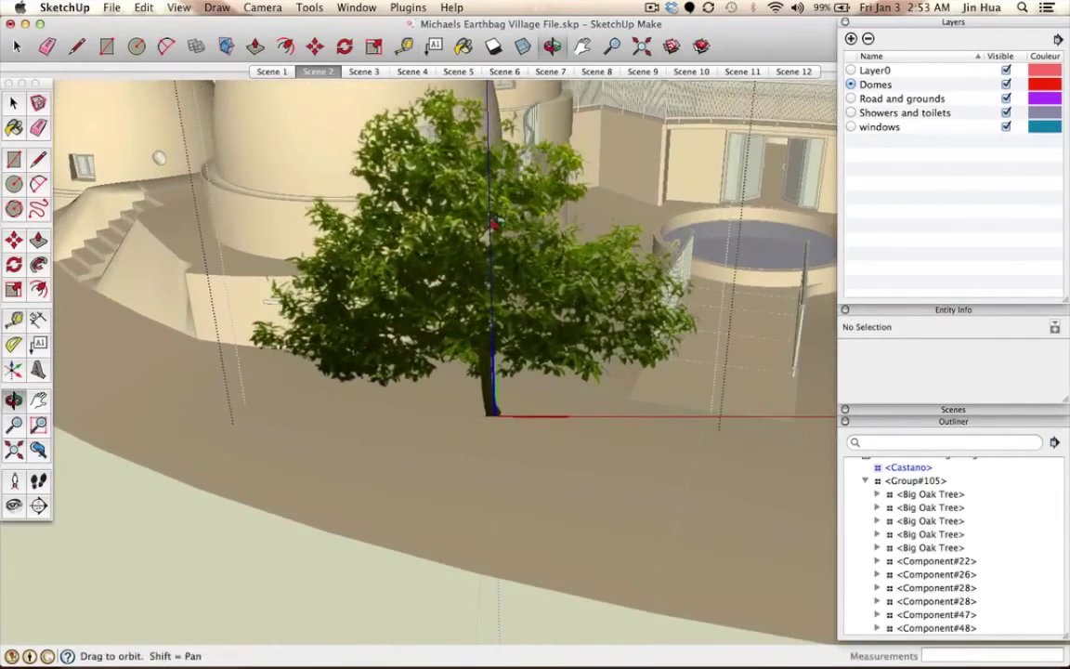
{"action": "mouse_move", "coordinate": [328, 197]}
{"action": "left_mouse_down"}
{"action": "mouse_move", "coordinate": [389, 277]}
{"action": "mouse_move", "coordinate": [491, 283]}
{"action": "left_mouse_up"}
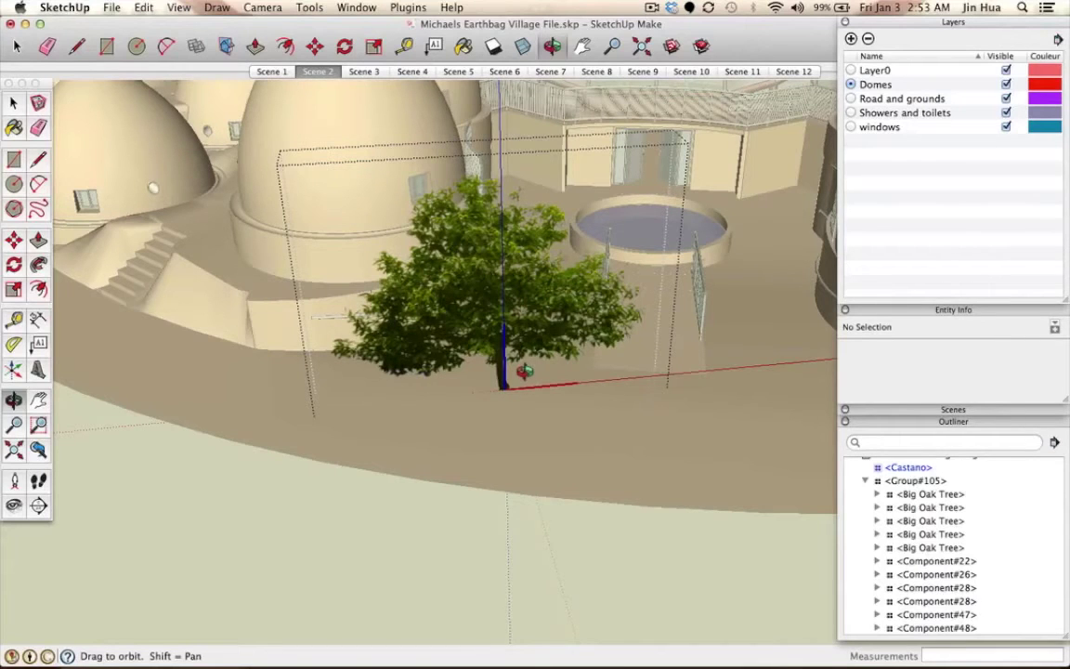
{"action": "key", "text": "t"}
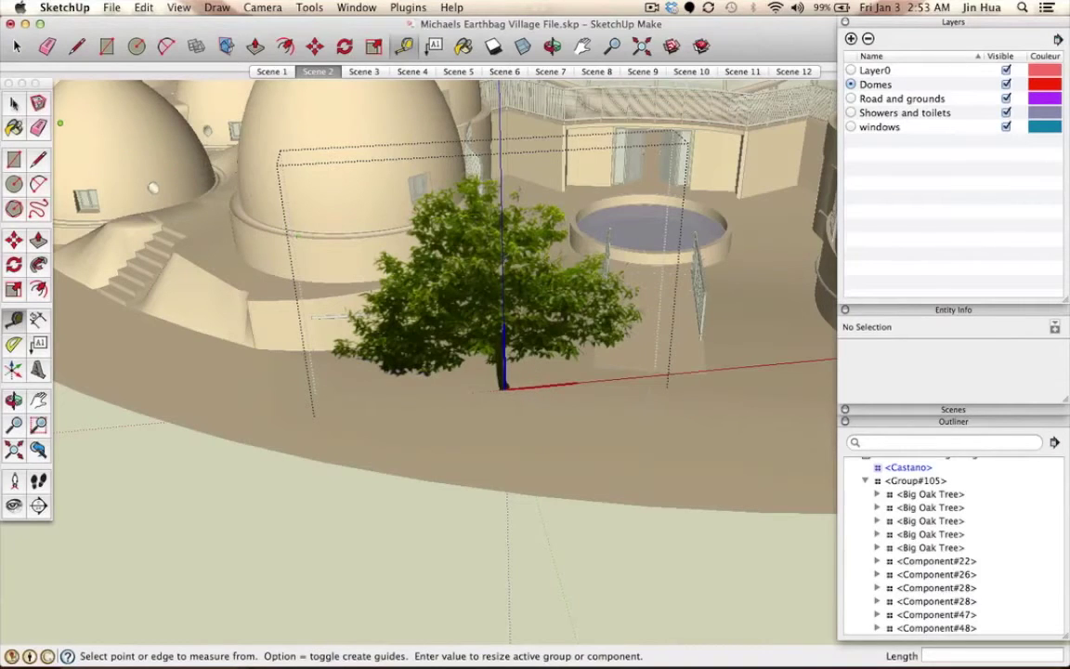
{"action": "left_click", "coordinate": [14, 103]}
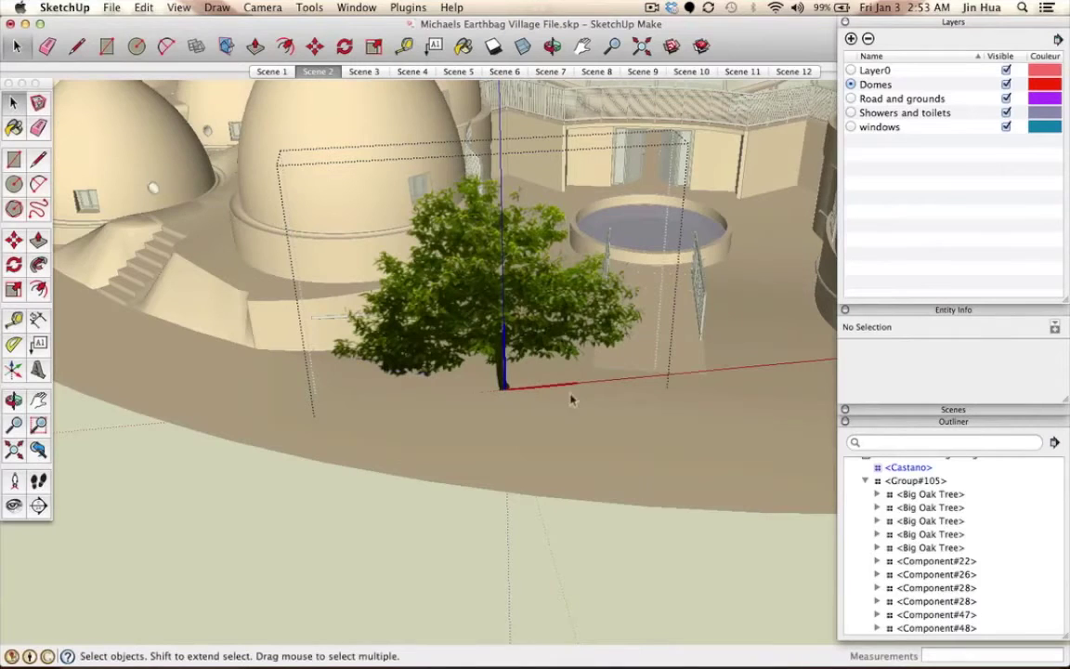
{"action": "left_click", "coordinate": [536, 421]}
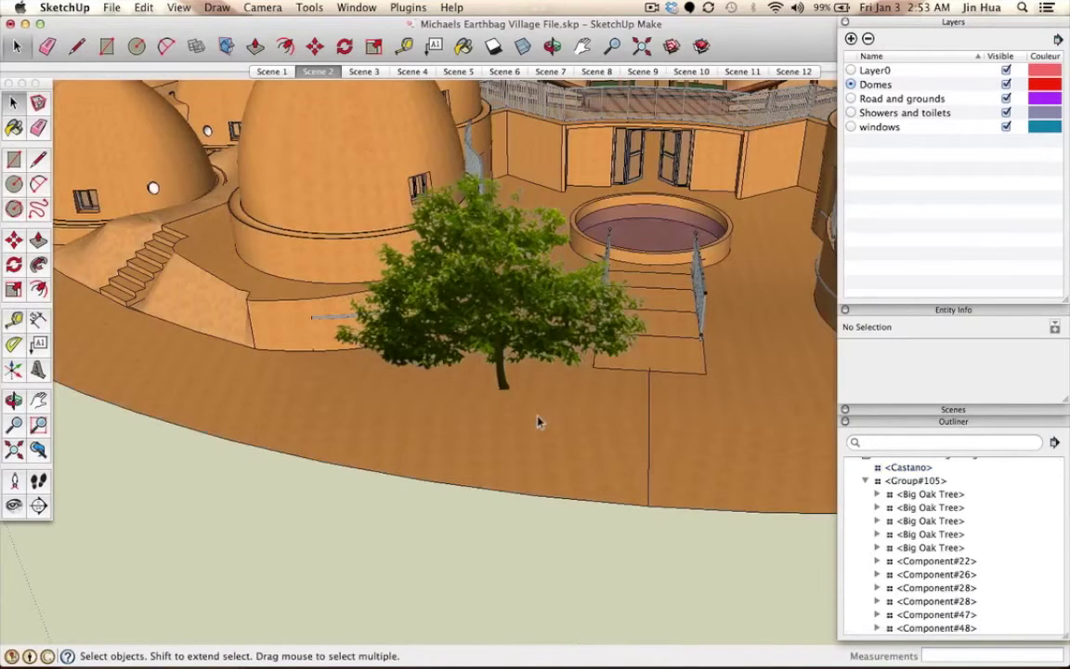
{"action": "key", "text": "o"}
{"action": "mouse_move", "coordinate": [449, 309]}
{"action": "left_mouse_down"}
{"action": "mouse_move", "coordinate": [363, 361]}
{"action": "mouse_move", "coordinate": [472, 300]}
{"action": "mouse_move", "coordinate": [539, 349]}
{"action": "mouse_move", "coordinate": [474, 471]}
{"action": "left_mouse_up"}
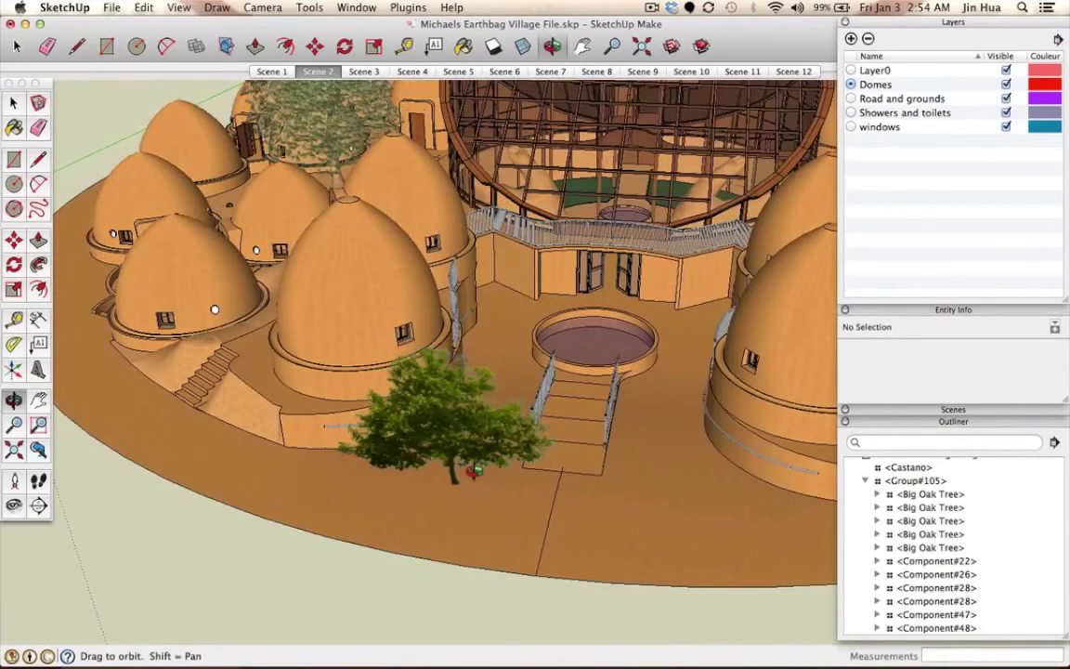
{"action": "key", "text": "space"}
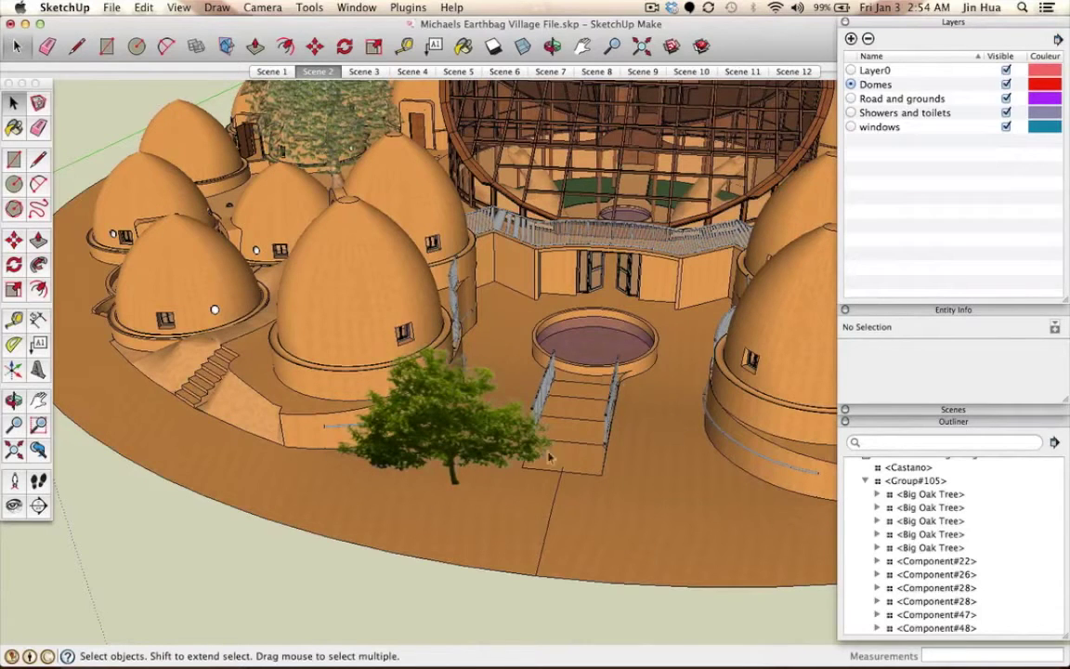
{"action": "left_click", "coordinate": [457, 445]}
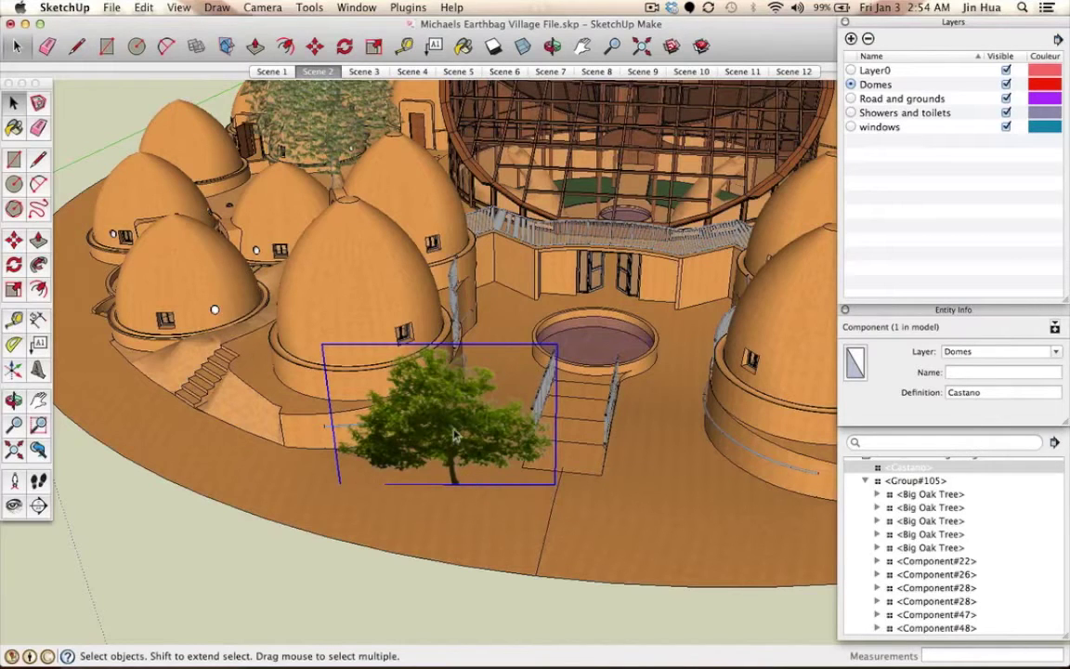
{"action": "scroll", "coordinate": [455, 437], "scroll_direction": "up", "scroll_amount": 3}
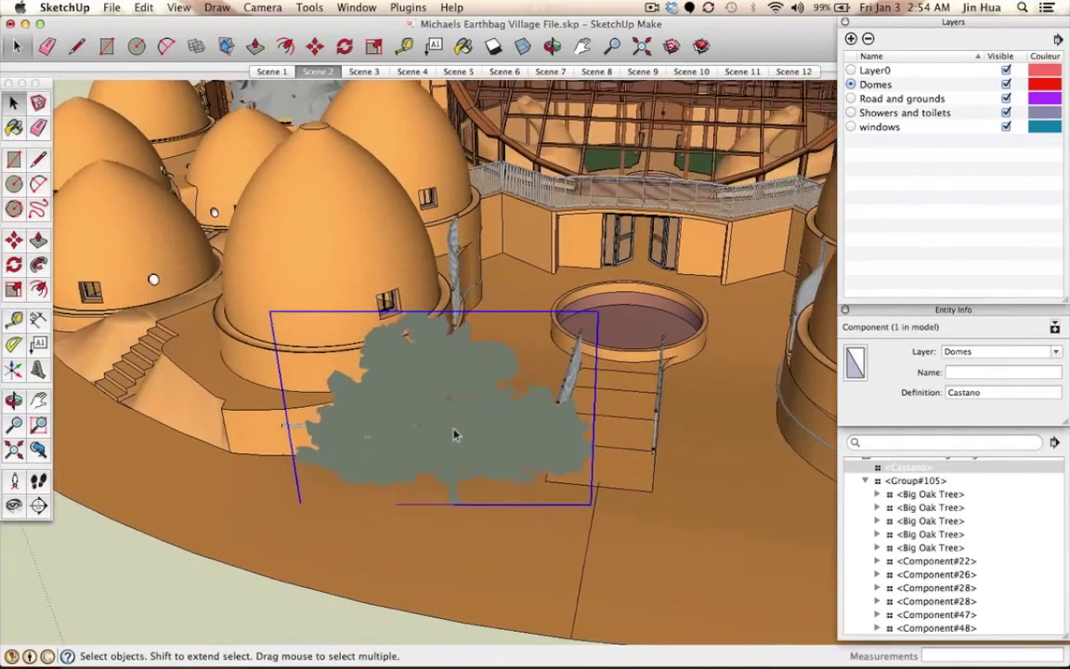
{"action": "middle_click_drag", "start_coordinate": [444, 427], "coordinate": [452, 390], "text": "shift"}
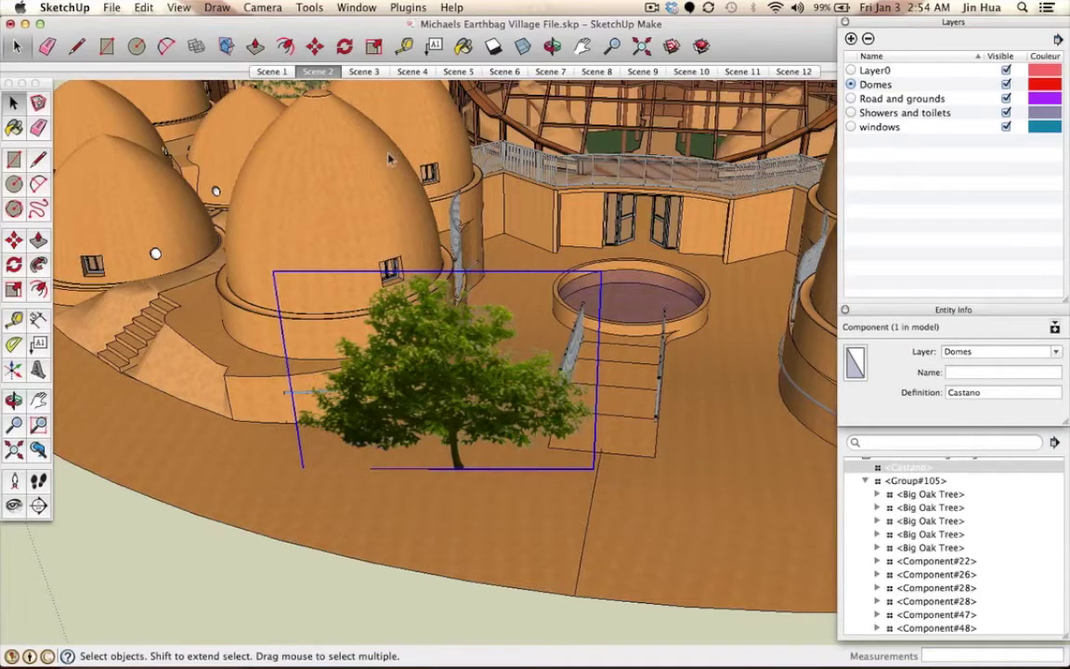
{"action": "left_click", "coordinate": [390, 160]}
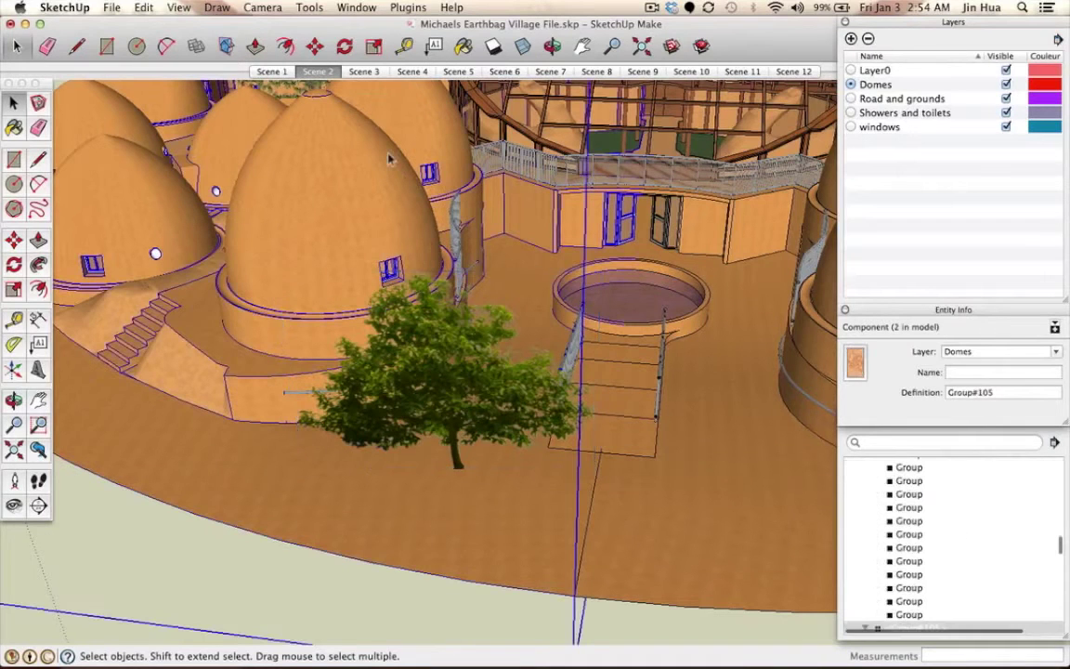
{"action": "left_click", "coordinate": [656, 284]}
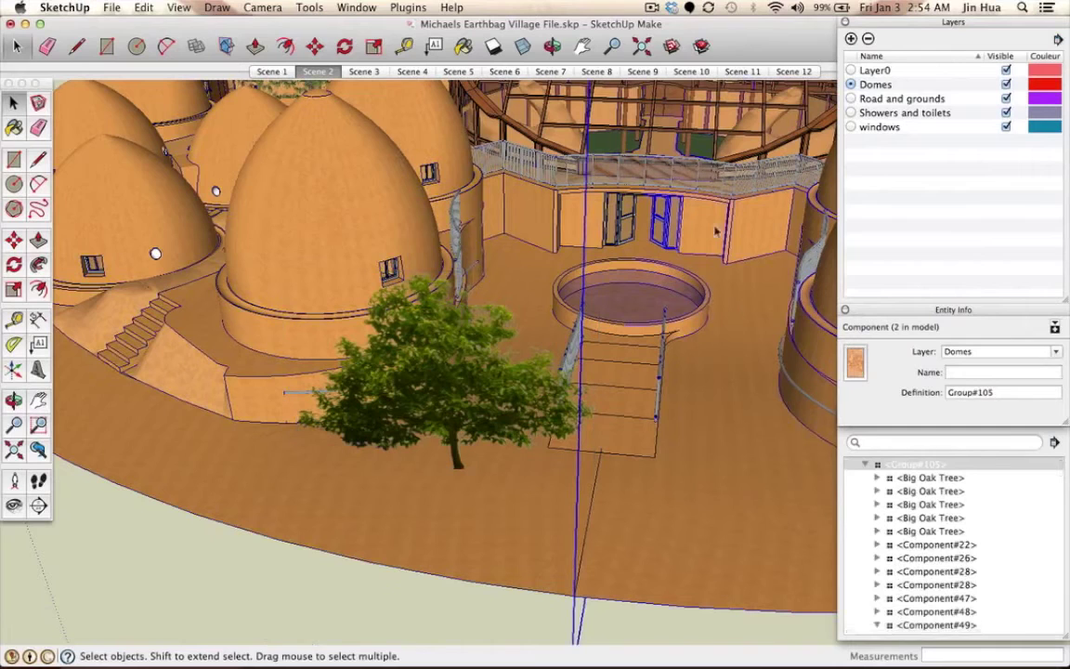
{"action": "left_click", "coordinate": [425, 316]}
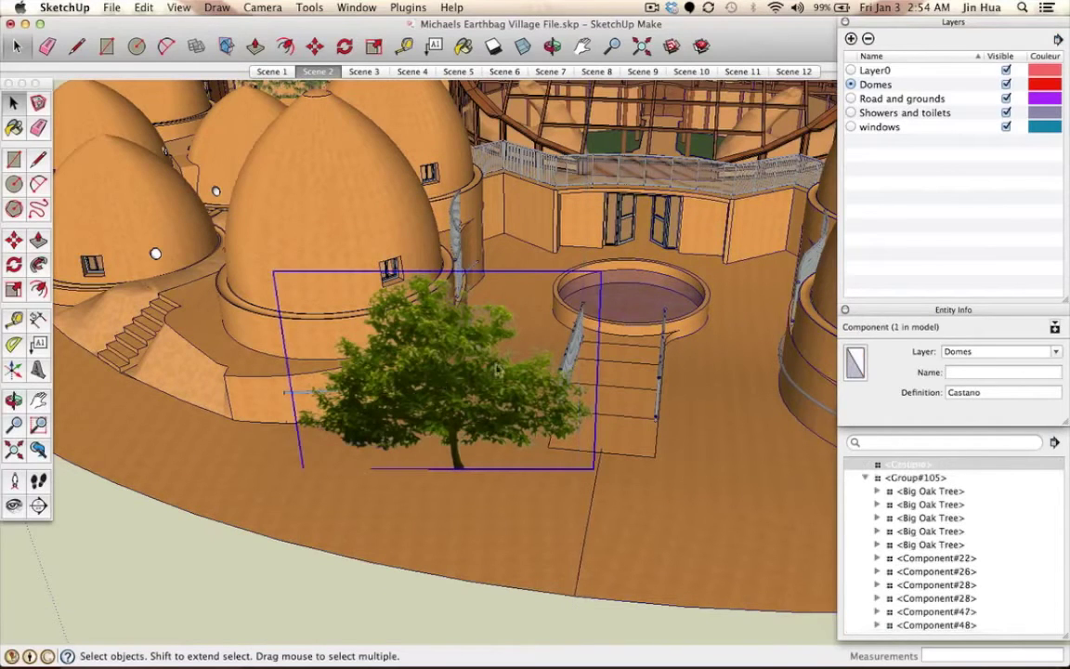
{"action": "left_click", "coordinate": [451, 8]}
{"action": "mouse_move", "coordinate": [357, 8]}
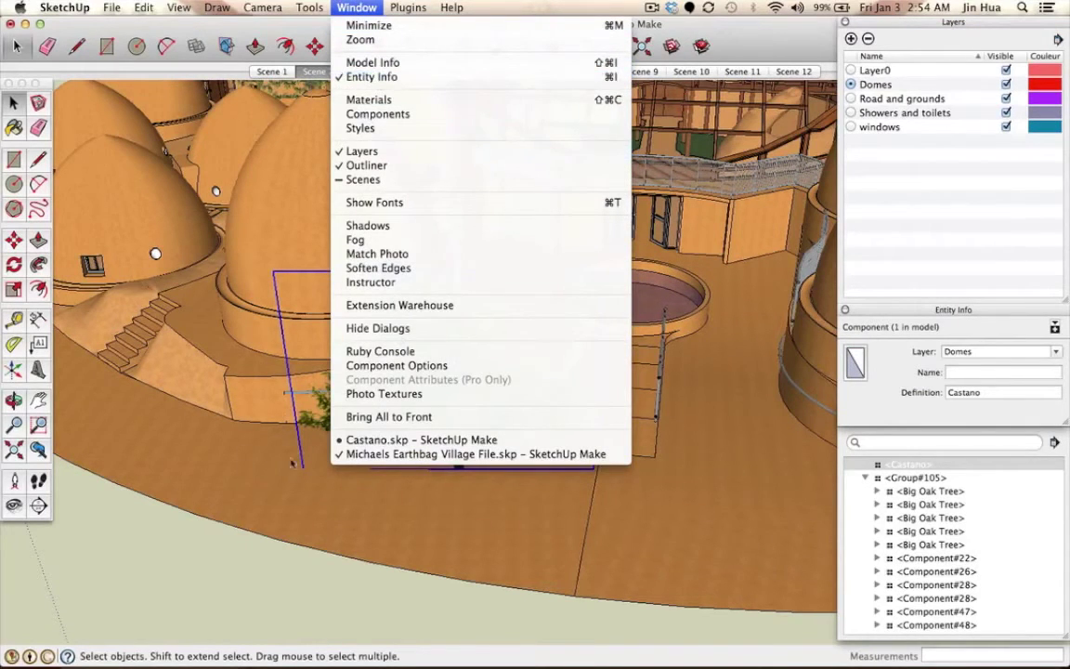
{"action": "left_click", "coordinate": [282, 379]}
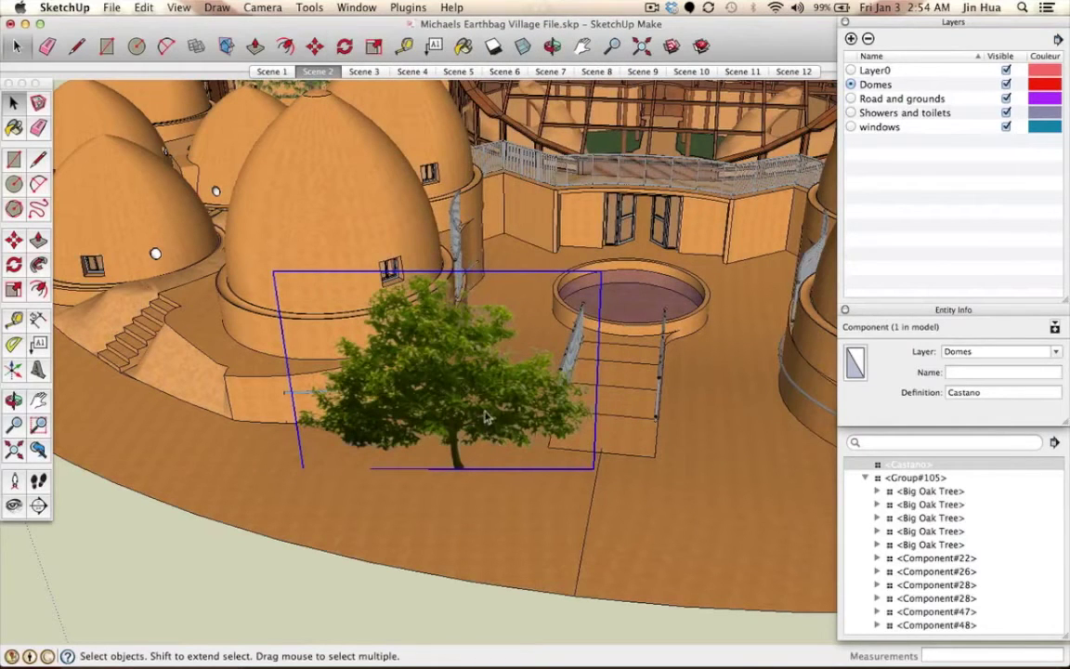
{"action": "double_click", "coordinate": [456, 376]}
{"action": "key", "text": "ctrl+v"}
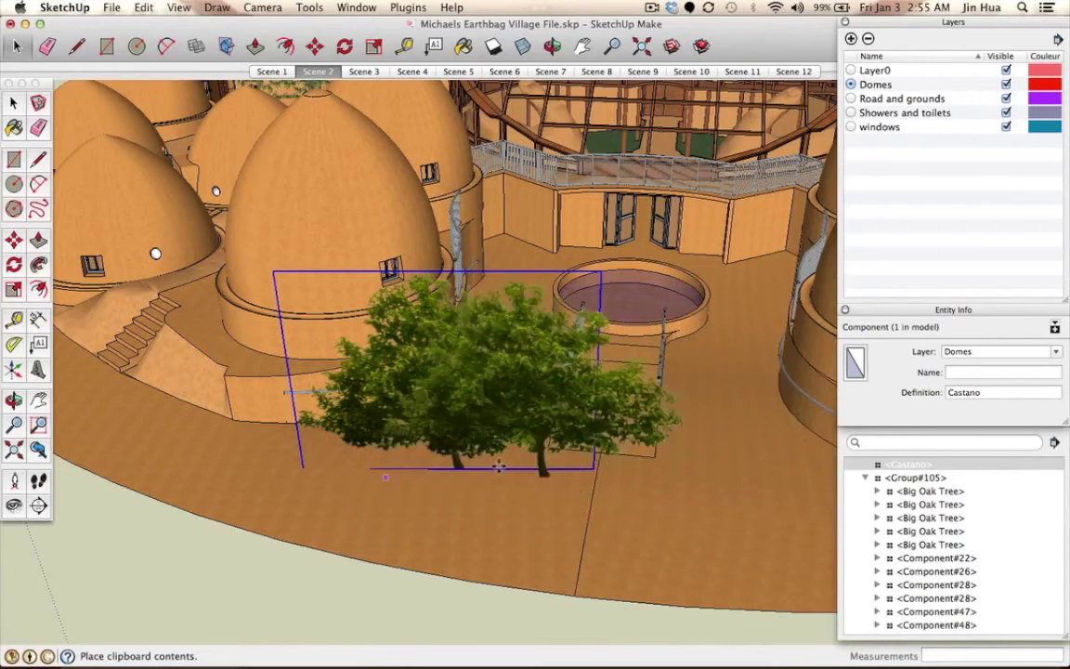
{"action": "left_click", "coordinate": [550, 504]}
{"action": "key", "text": "m"}
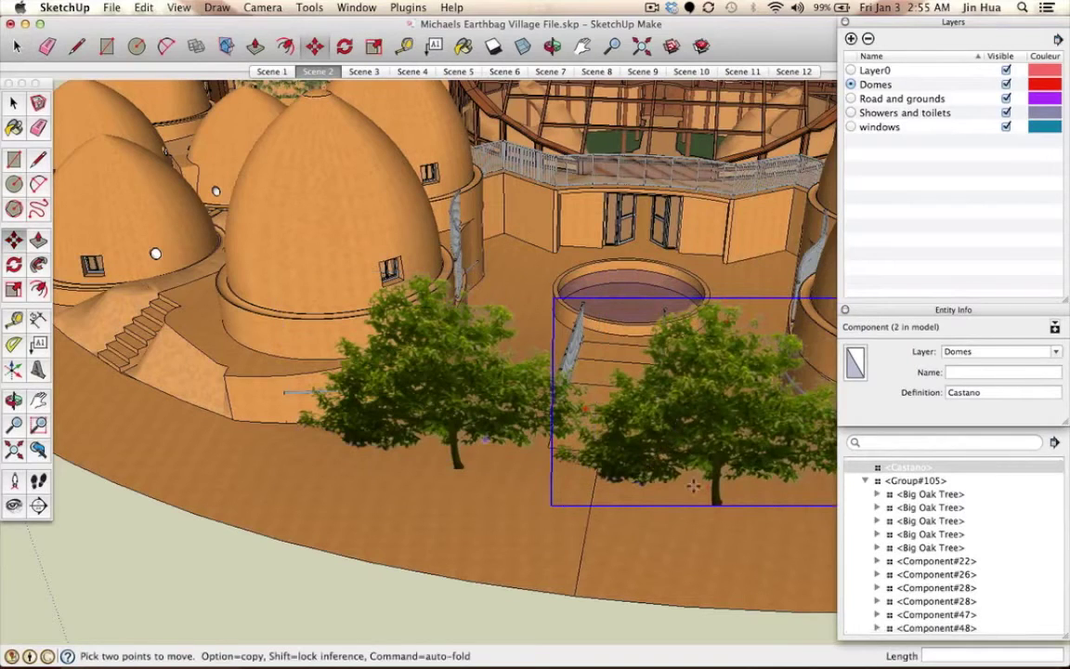
{"action": "key", "text": "space"}
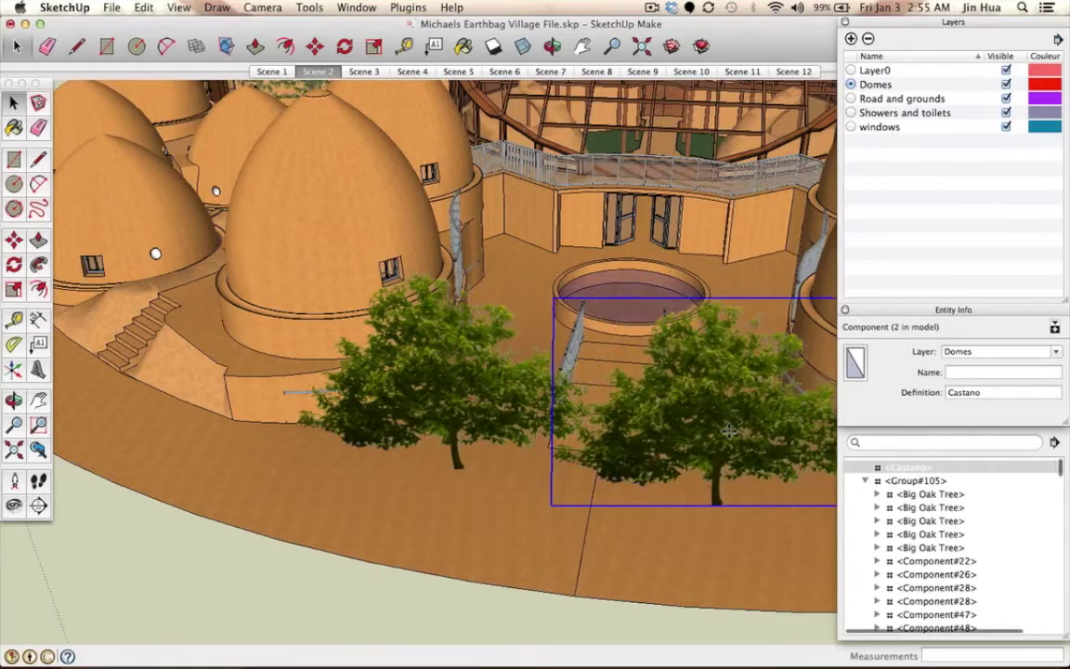
{"action": "key", "text": "Delete"}
{"action": "left_click", "coordinate": [482, 404]}
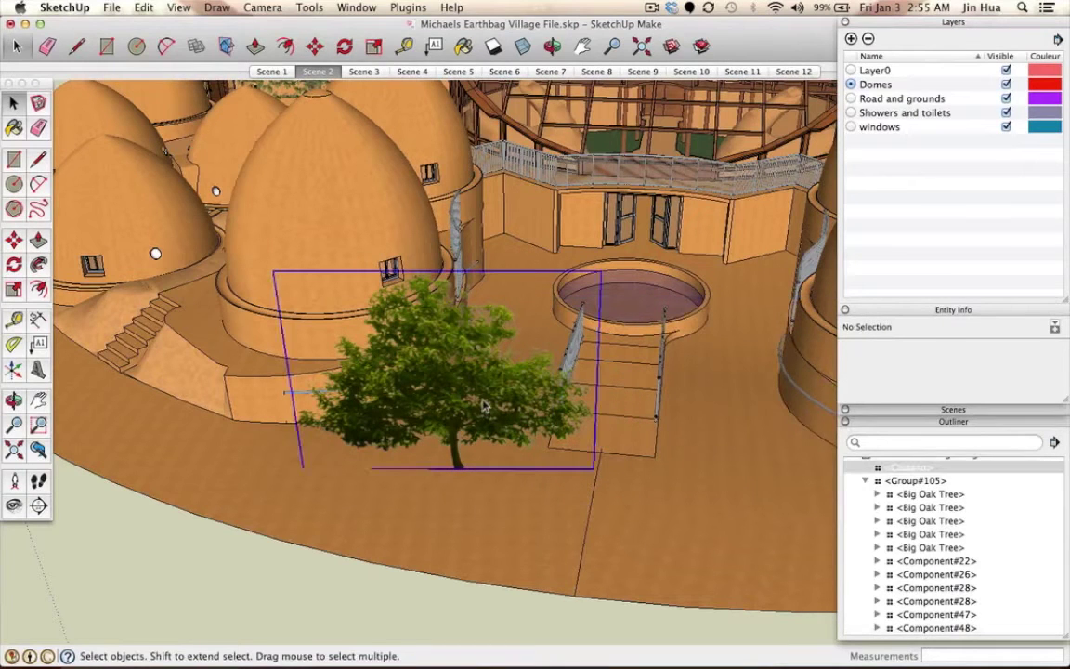
- Place a copy of the Castano tree in front of the pool, keeping the original
{"action": "key", "text": "m"}
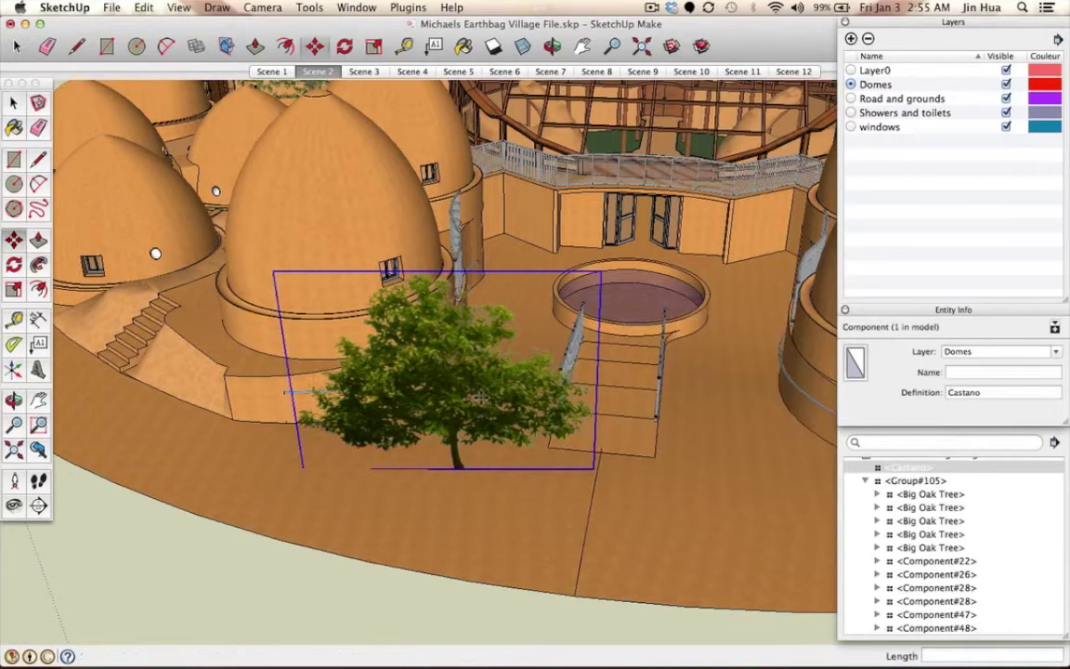
{"action": "left_click", "coordinate": [464, 467]}
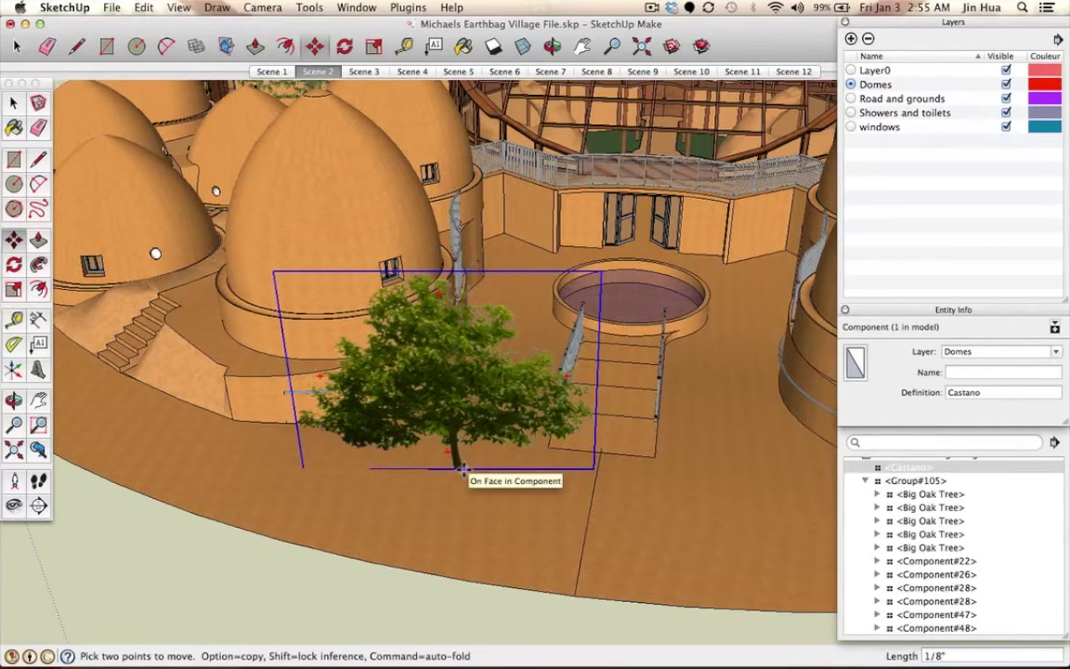
{"action": "left_click", "coordinate": [632, 467]}
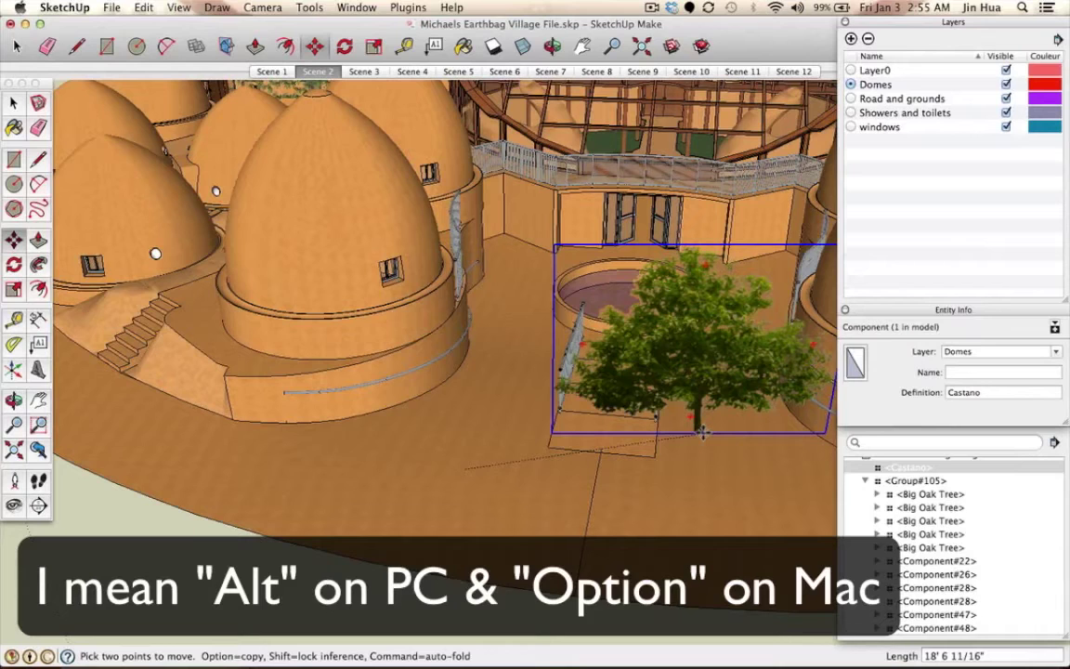
{"action": "left_click", "coordinate": [703, 432]}
{"action": "key", "text": "alt"}
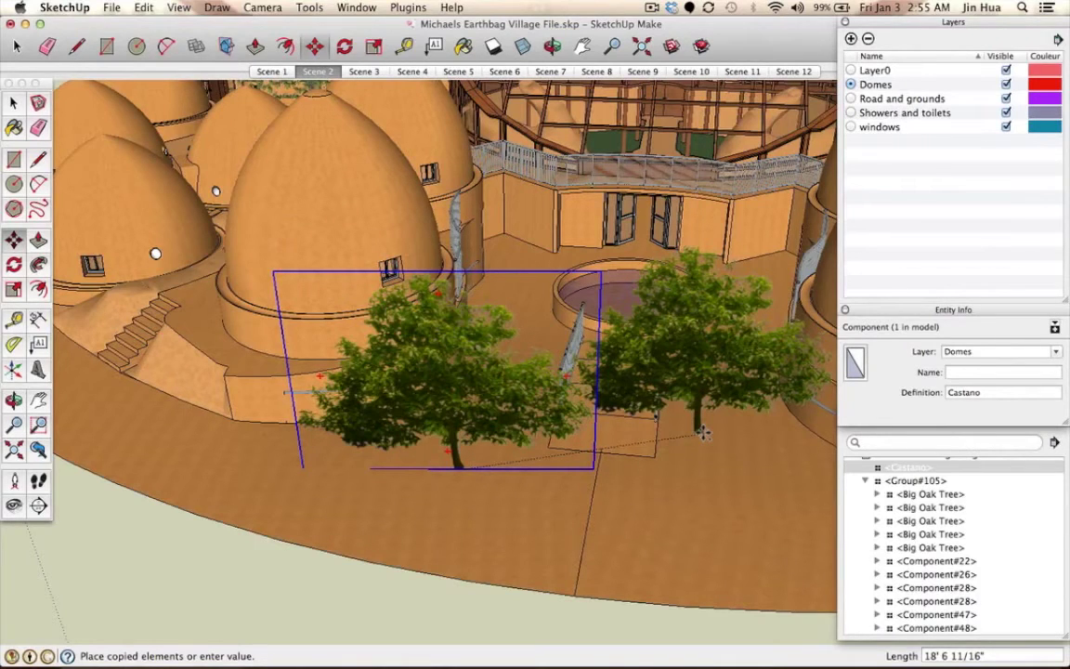
{"action": "left_click", "coordinate": [703, 432]}
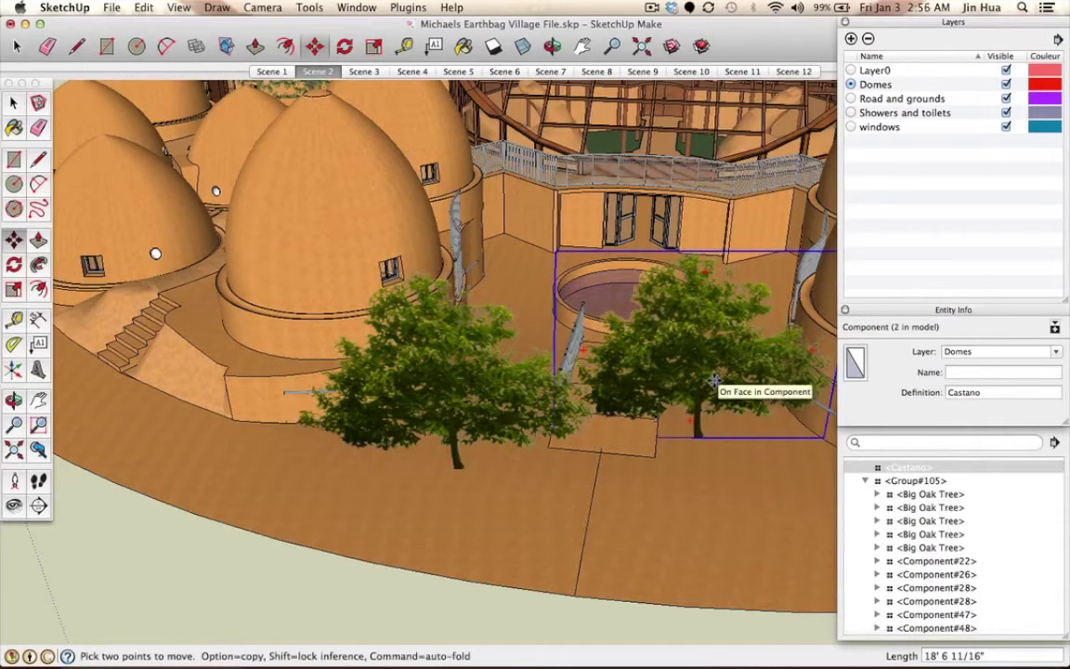
{"action": "key", "text": "o"}
{"action": "mouse_move", "coordinate": [574, 393]}
{"action": "left_mouse_down"}
{"action": "mouse_move", "coordinate": [641, 376]}
{"action": "mouse_move", "coordinate": [605, 421]}
{"action": "mouse_move", "coordinate": [568, 514]}
{"action": "mouse_move", "coordinate": [560, 457]}
{"action": "left_mouse_up"}
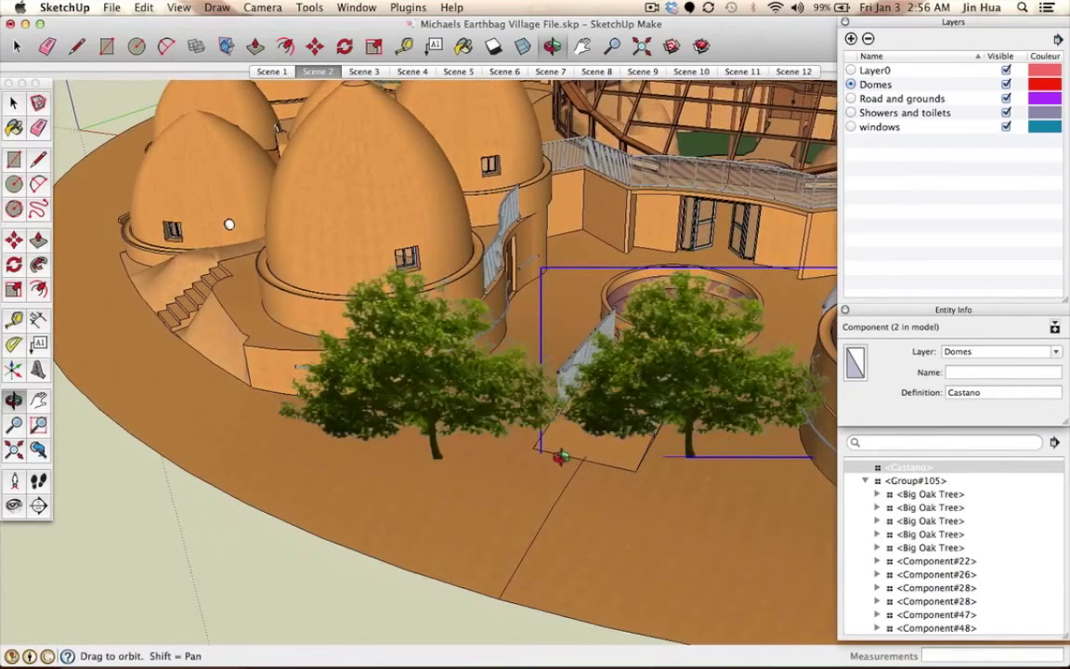
- Frame both trees around the domes, select the left tree, and bring up the Tools menu
{"action": "key", "text": "space"}
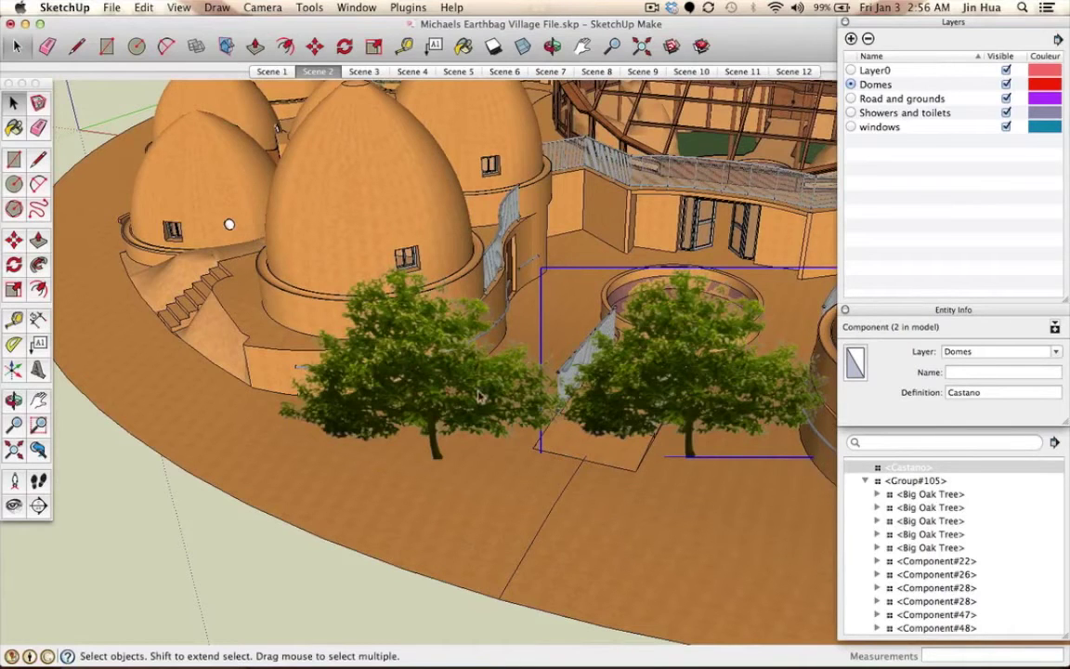
{"action": "key", "text": "o"}
{"action": "left_click_drag", "start_coordinate": [480, 397], "coordinate": [515, 356]}
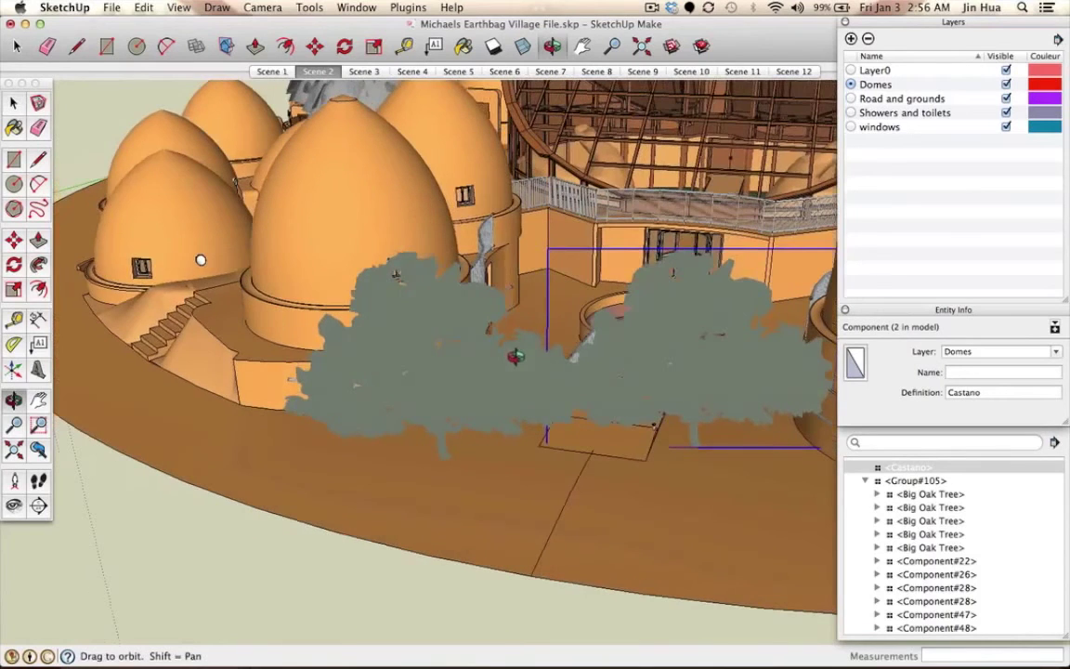
{"action": "key", "text": "space"}
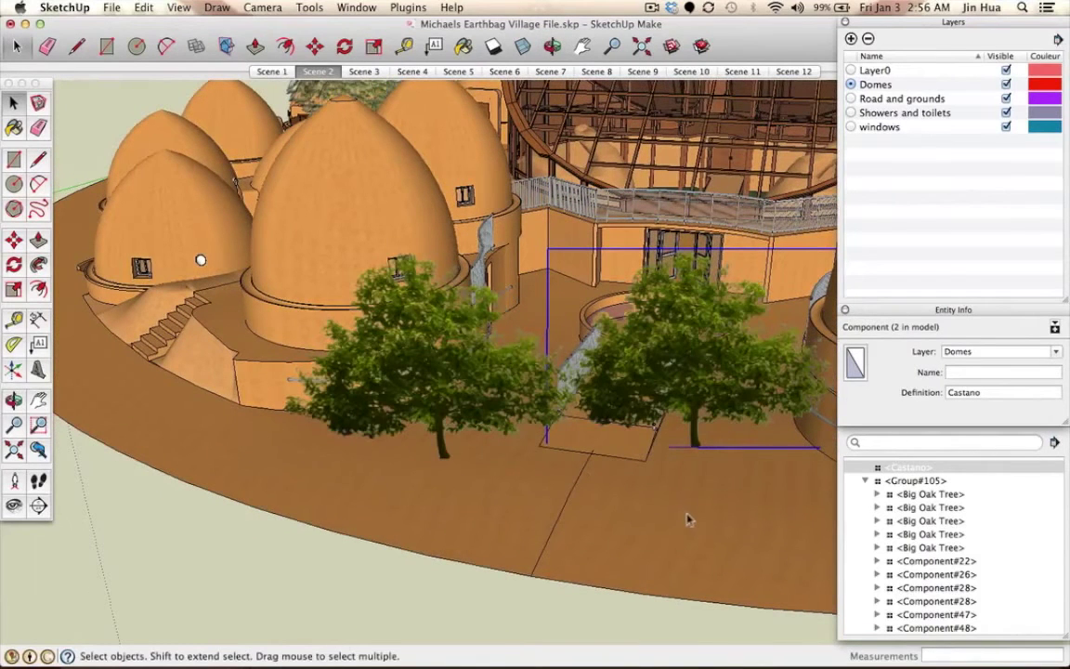
{"action": "left_click", "coordinate": [580, 413]}
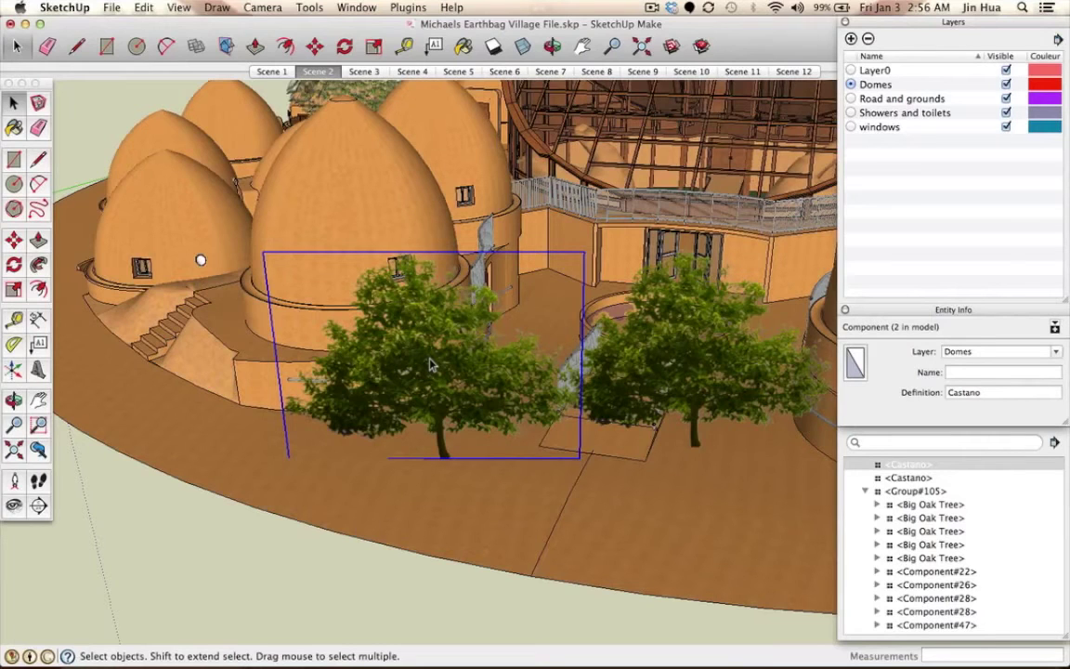
{"action": "left_click", "coordinate": [293, 7]}
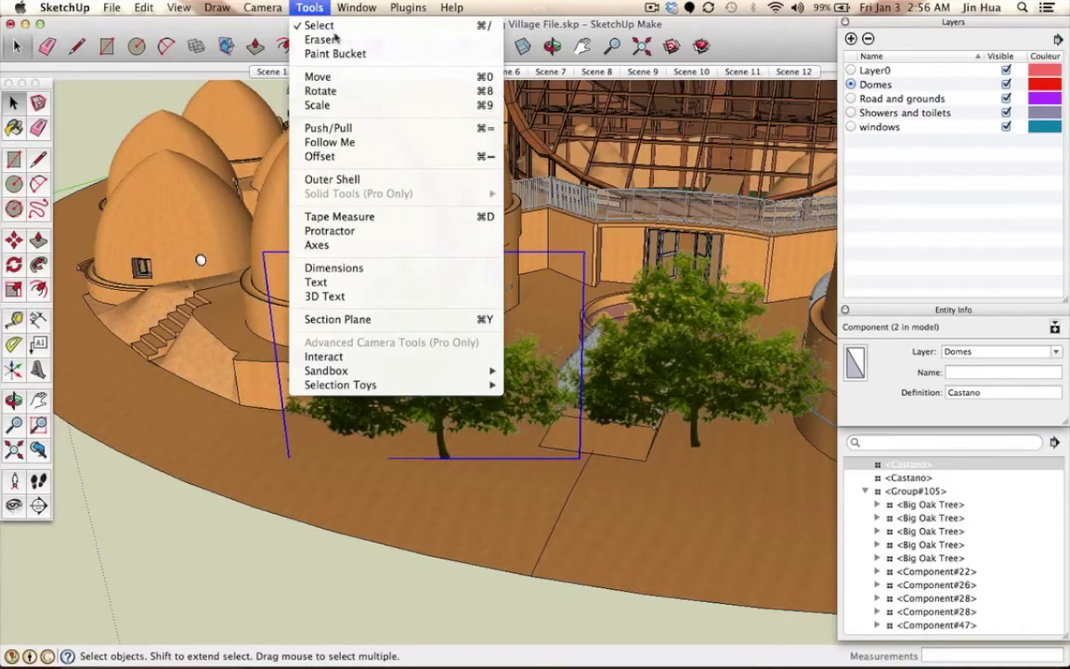
- Add a leader label reading 'Chestnut Tree' above the left tree
{"action": "left_click", "coordinate": [340, 284]}
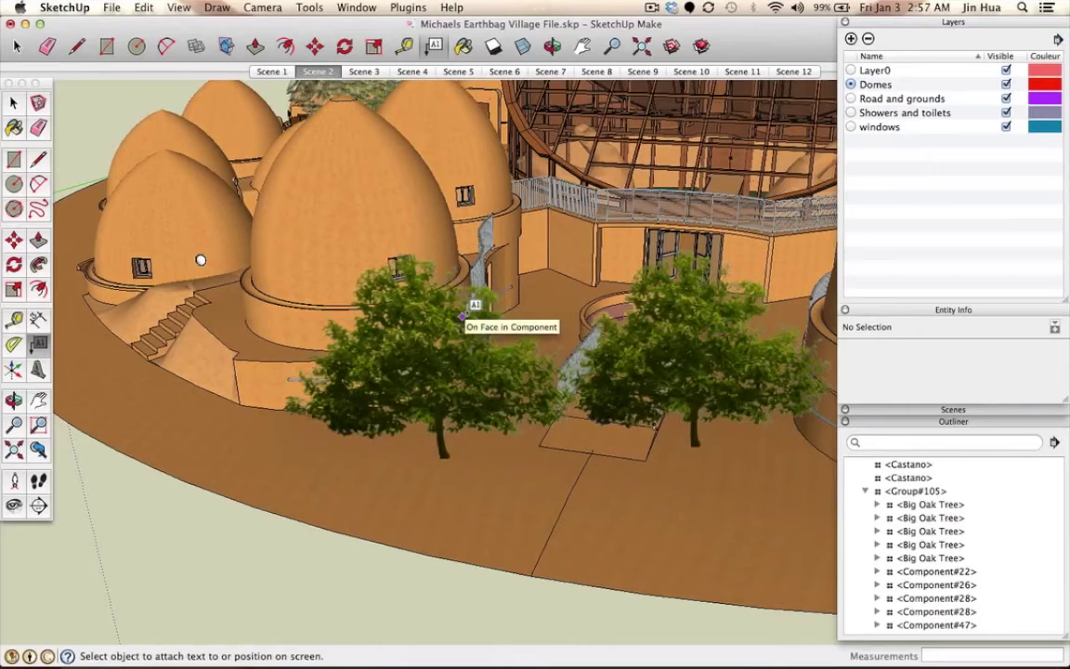
{"action": "left_click", "coordinate": [462, 316]}
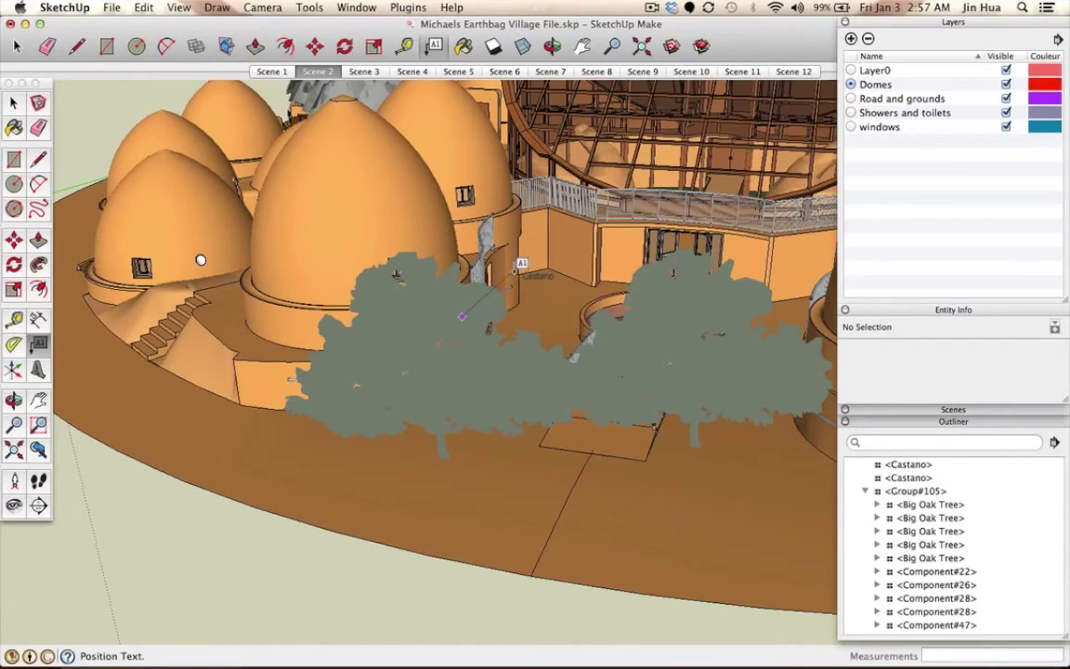
{"action": "left_click", "coordinate": [521, 266]}
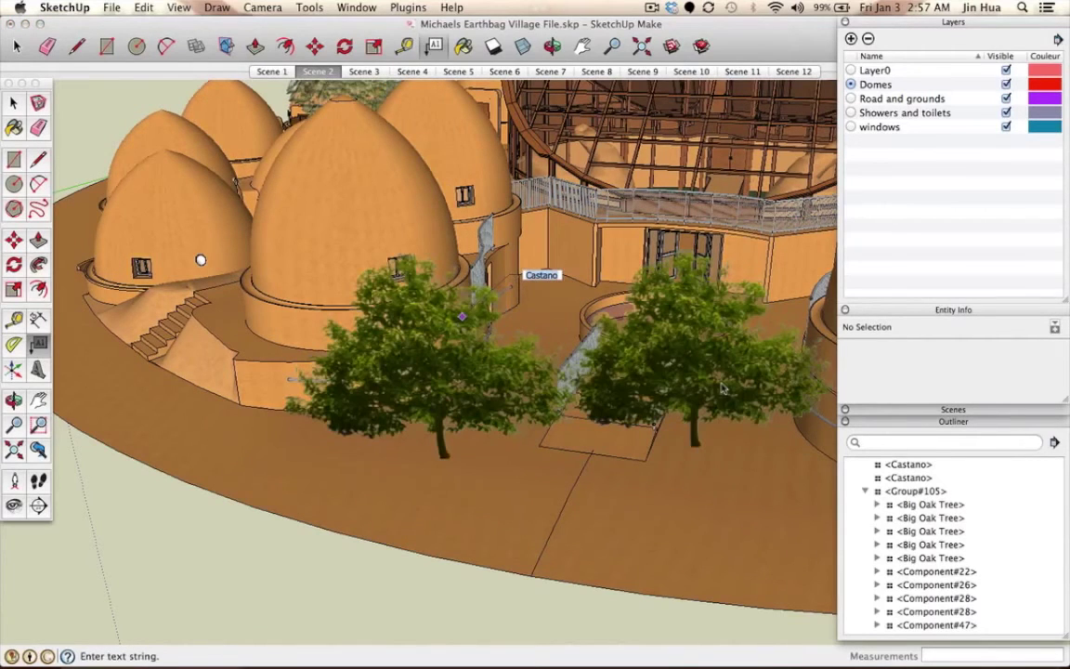
{"action": "type", "text": "Chestnut"}
{"action": "type", "text": " Tree"}
{"action": "key", "text": "Return"}
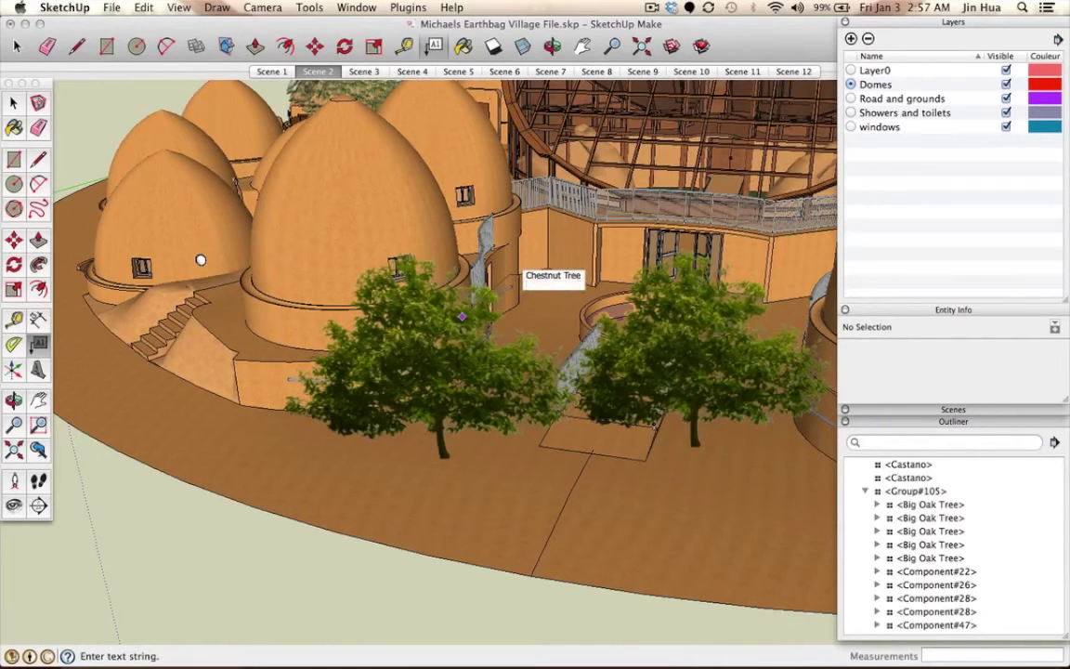
{"action": "left_click", "coordinate": [519, 454]}
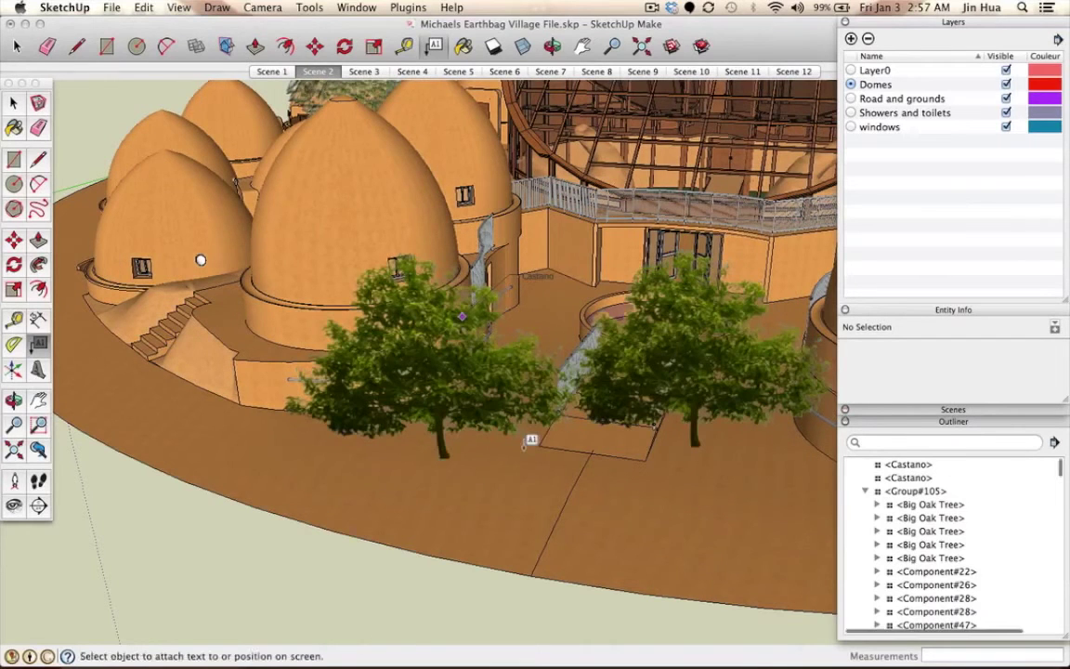
{"action": "key", "text": "space"}
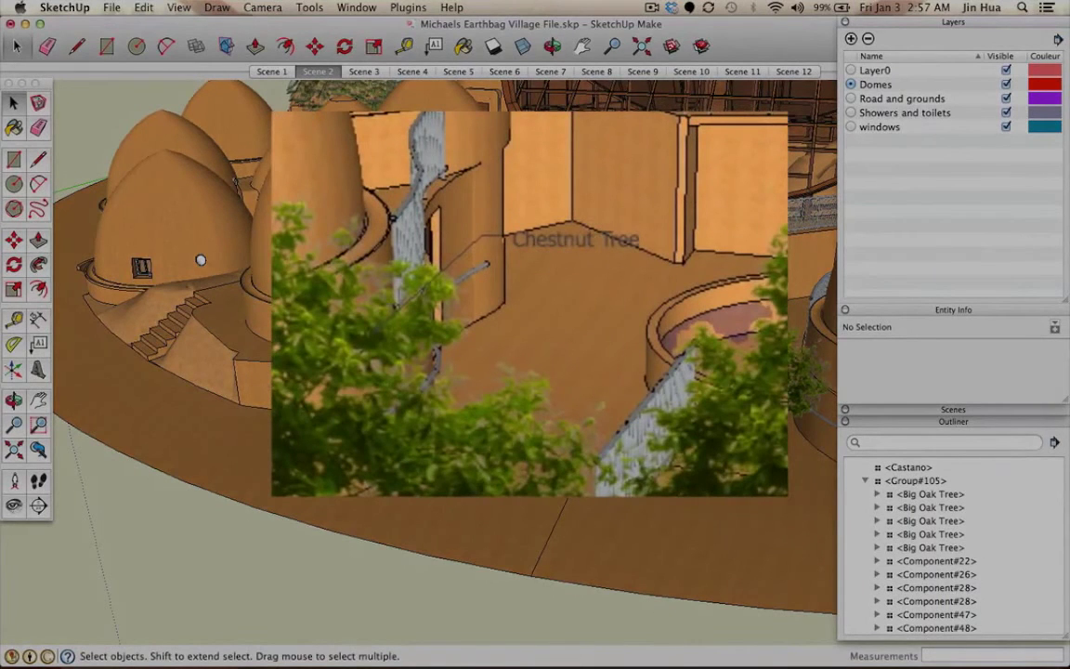
- Add a leader label reading 'Apple Tree' to the right tree, replacing the default Castano text
{"action": "left_click", "coordinate": [631, 316]}
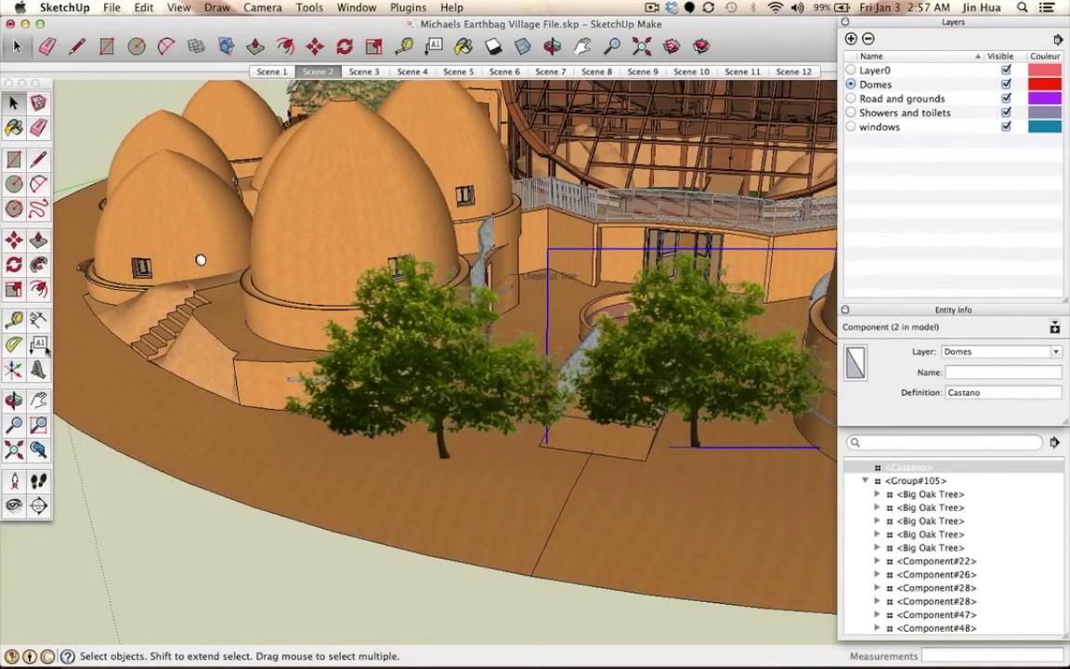
{"action": "left_click", "coordinate": [39, 345]}
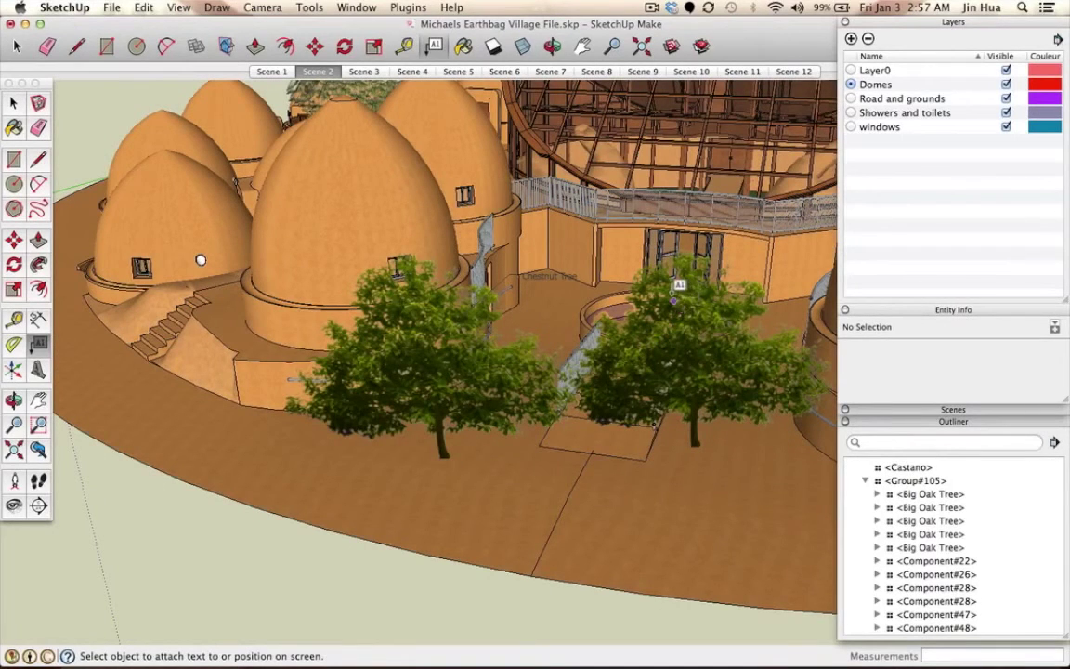
{"action": "left_click", "coordinate": [667, 295]}
{"action": "left_click", "coordinate": [603, 252]}
{"action": "type", "text": "astano"}
{"action": "key", "text": "BackSpace"}
{"action": "key", "text": "BackSpace"}
{"action": "key", "text": "BackSpace"}
{"action": "type", "text": "Apple Tree"}
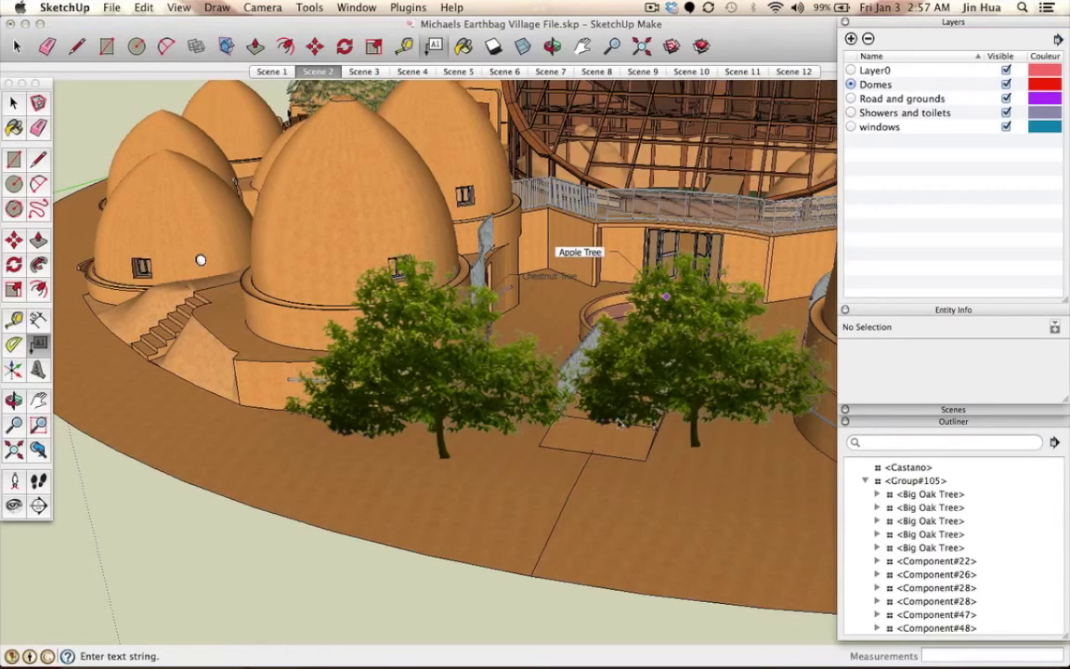
{"action": "key", "text": "Escape"}
{"action": "left_click", "coordinate": [666, 433]}
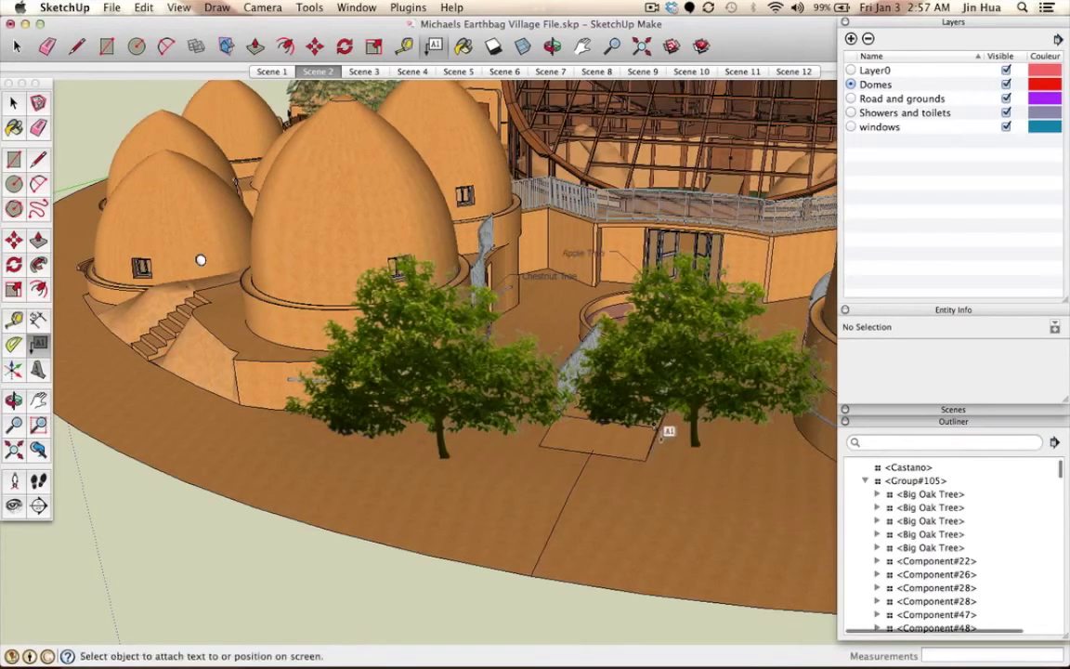
{"action": "key", "text": "space"}
{"action": "left_click", "coordinate": [677, 376]}
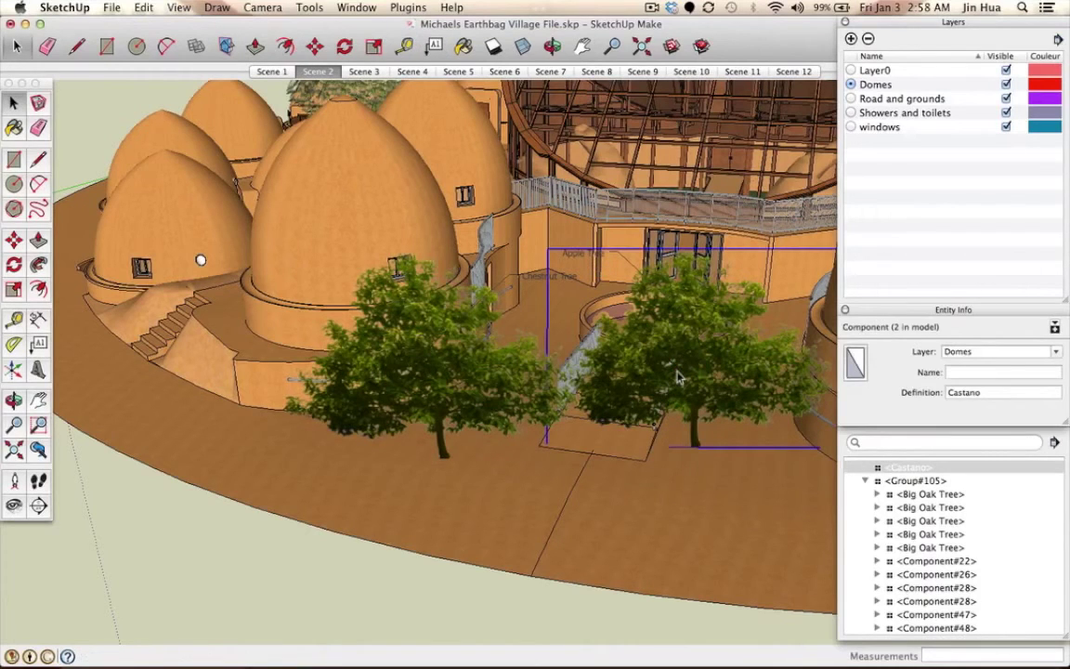
- Shift the right-hand tree slightly to a new spot by the pool
{"action": "key", "text": "m"}
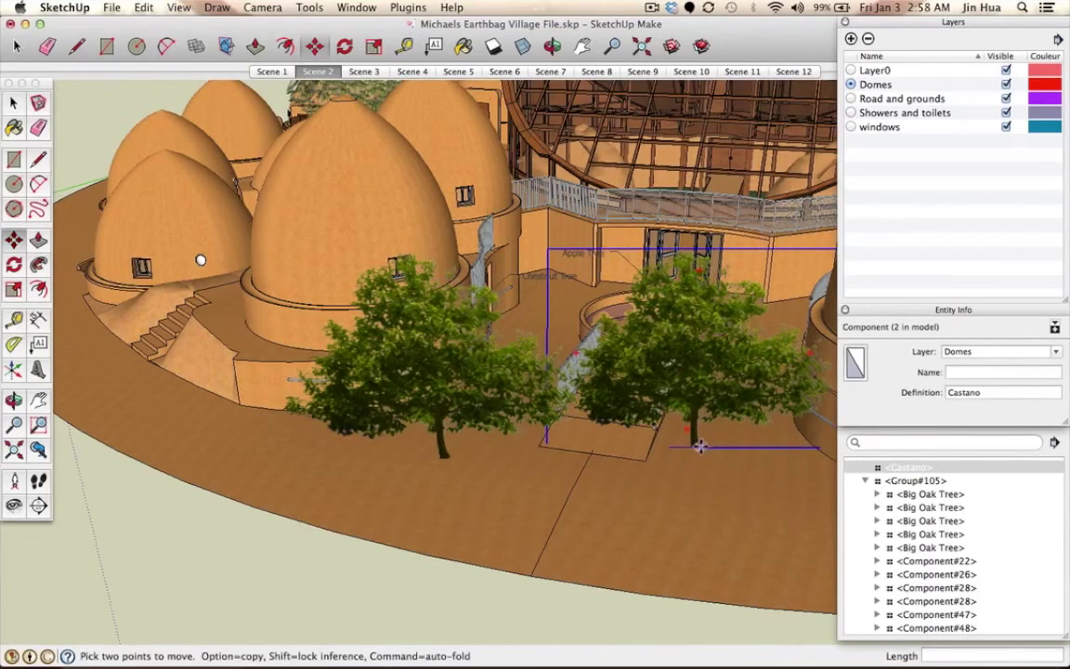
{"action": "left_click", "coordinate": [700, 449]}
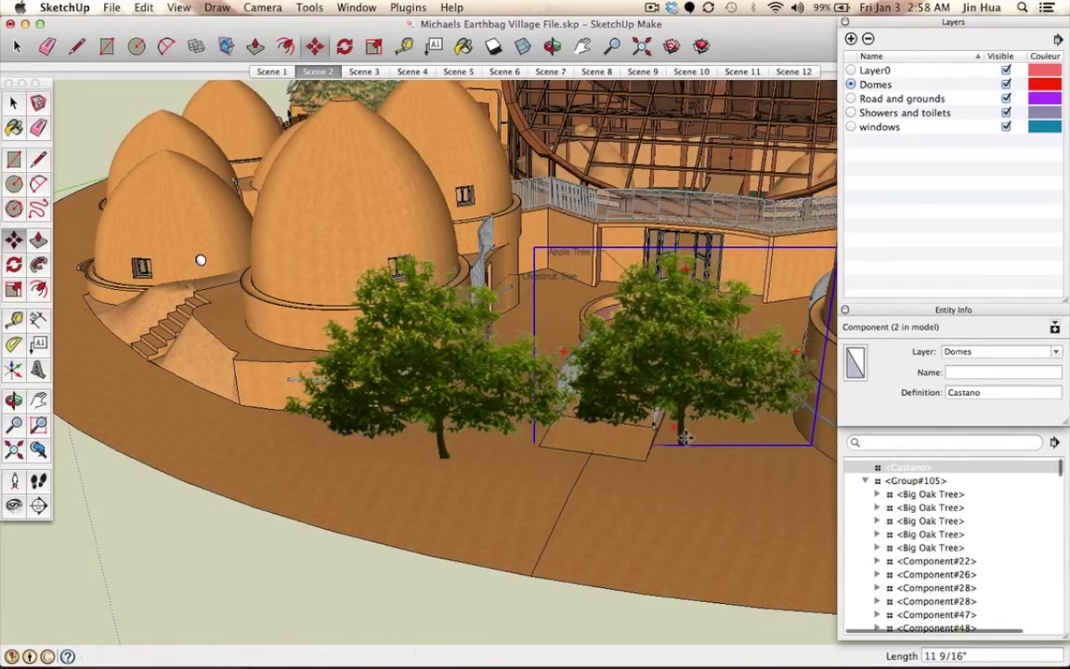
{"action": "left_click", "coordinate": [684, 436]}
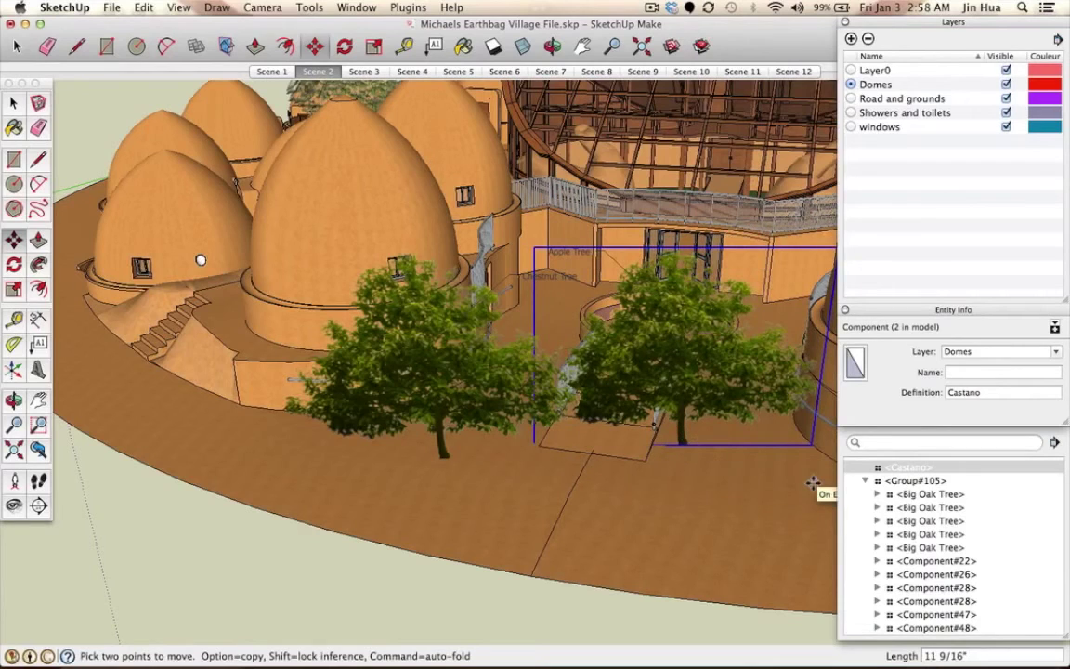
- Check each tree by selecting it, then clear the selection
{"action": "key", "text": "space"}
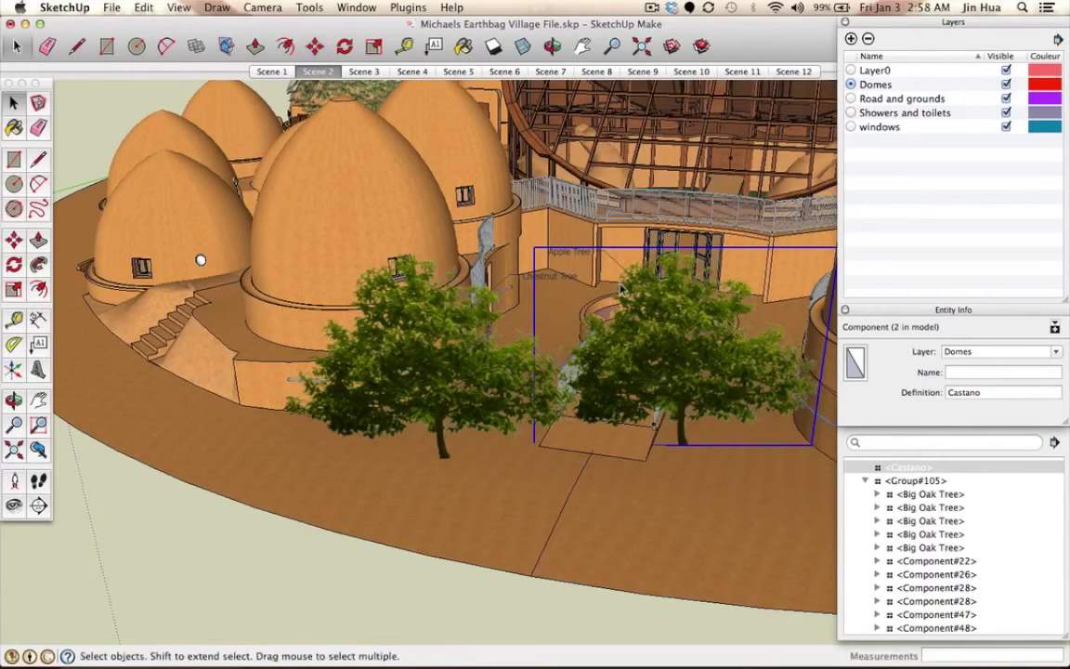
{"action": "left_click", "coordinate": [670, 499]}
{"action": "left_click", "coordinate": [679, 423]}
{"action": "left_click", "coordinate": [353, 318]}
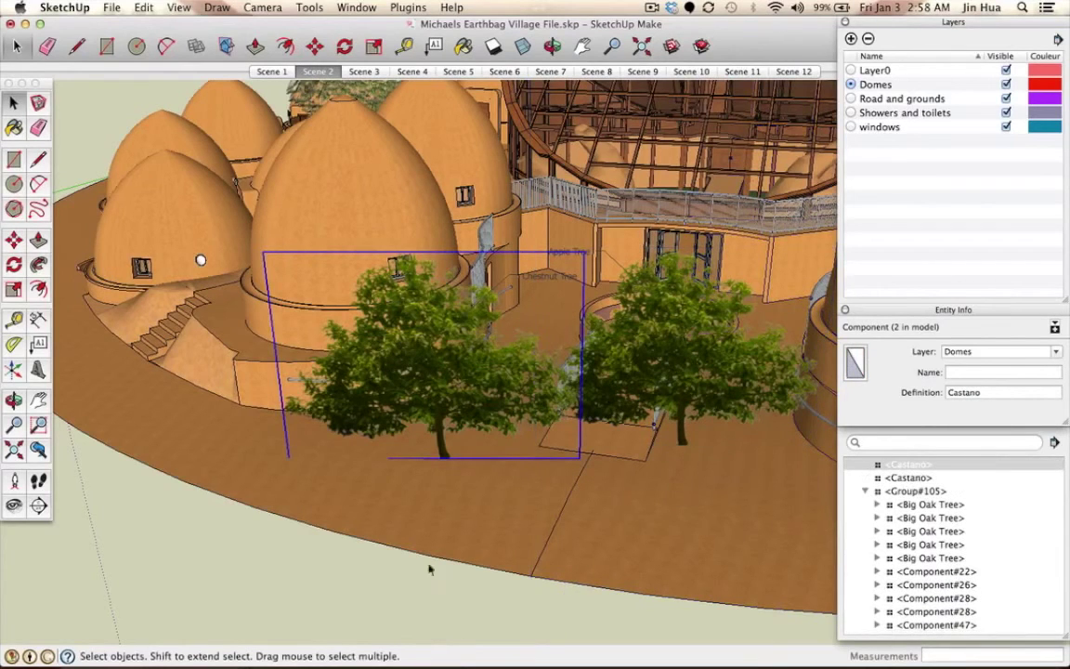
{"action": "left_click", "coordinate": [296, 589]}
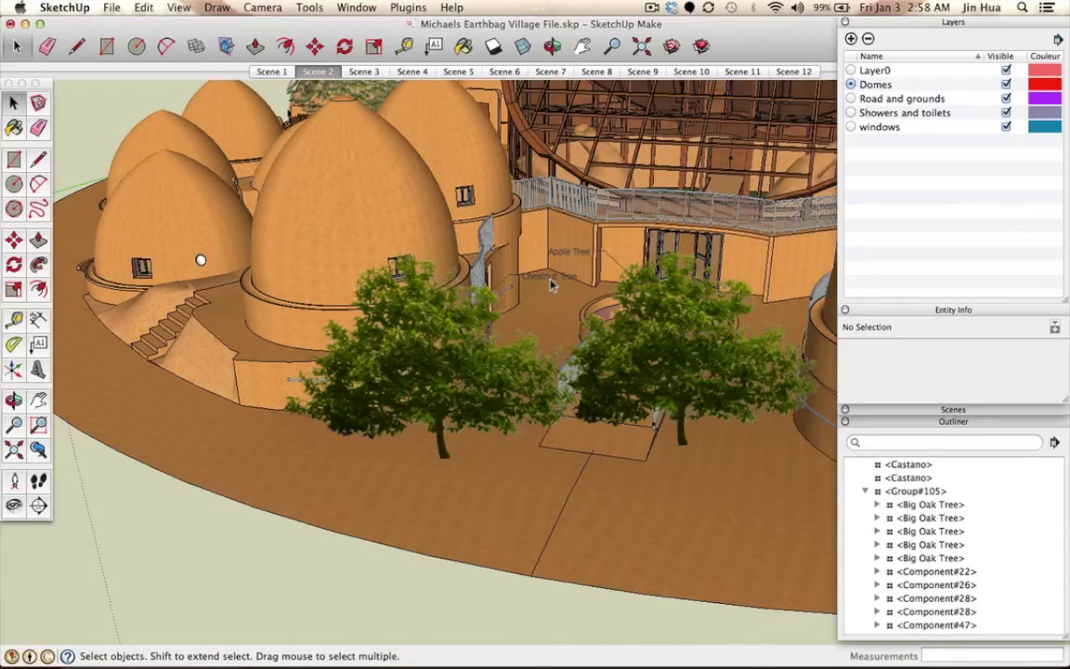
- Try selecting the Chestnut Tree and Apple Tree labels together, toggling each in and out
{"action": "left_click", "coordinate": [551, 277]}
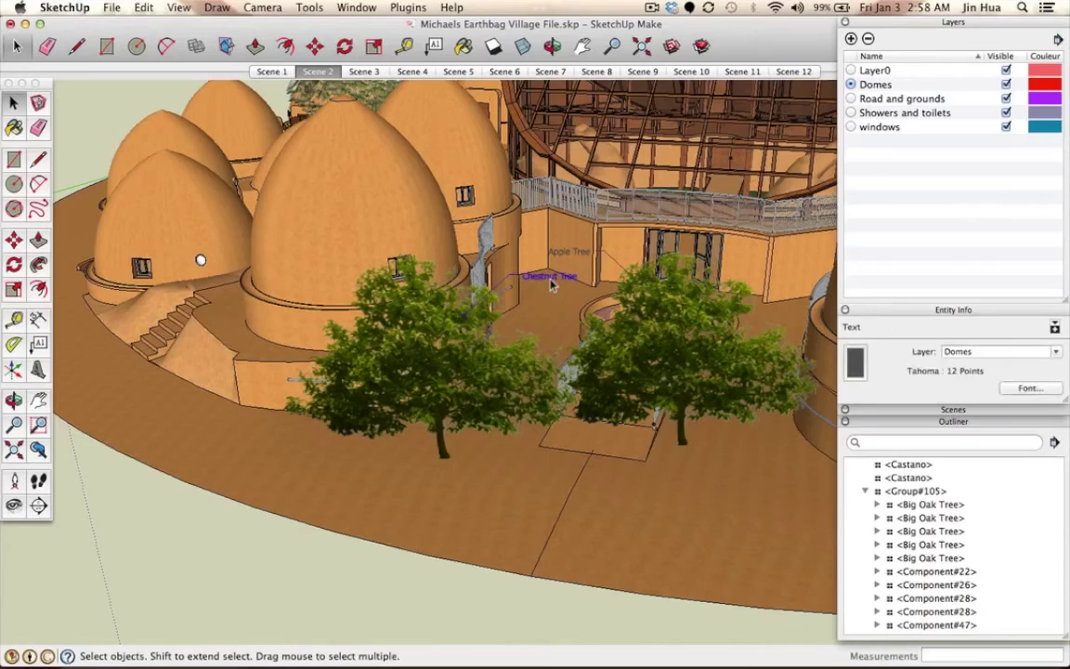
{"action": "scroll", "coordinate": [551, 286], "scroll_direction": "up", "scroll_amount": 5}
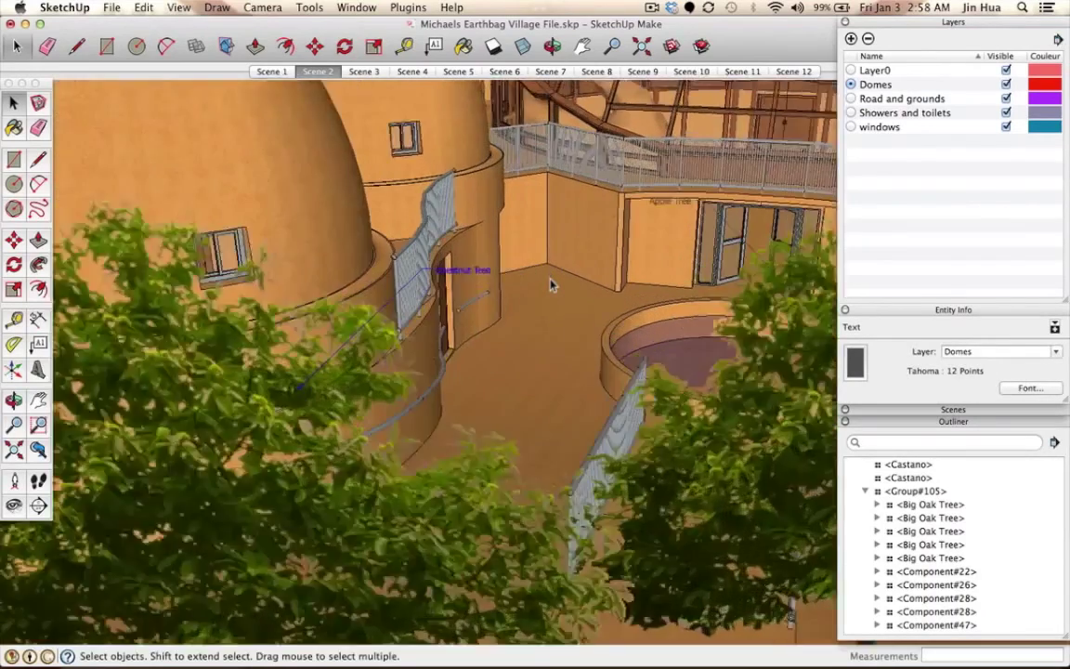
{"action": "scroll", "coordinate": [550, 286], "scroll_direction": "down", "scroll_amount": 4}
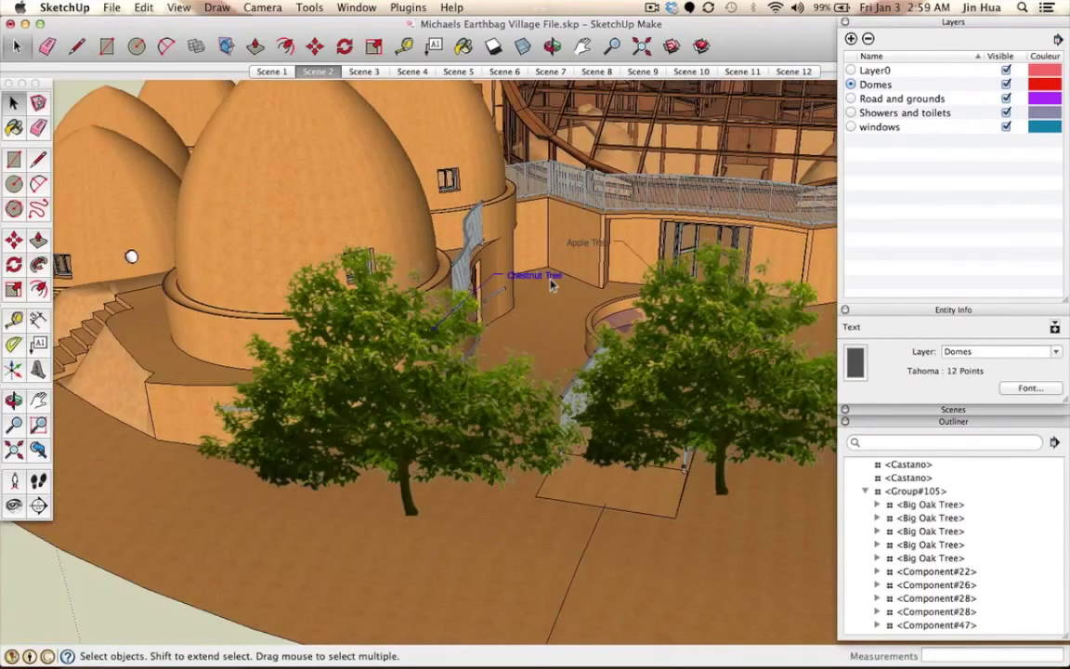
{"action": "left_click", "coordinate": [585, 247], "text": "shift"}
{"action": "left_click", "coordinate": [546, 277], "text": "shift"}
{"action": "left_click", "coordinate": [548, 277], "text": "shift"}
{"action": "left_click", "coordinate": [590, 247], "text": "shift"}
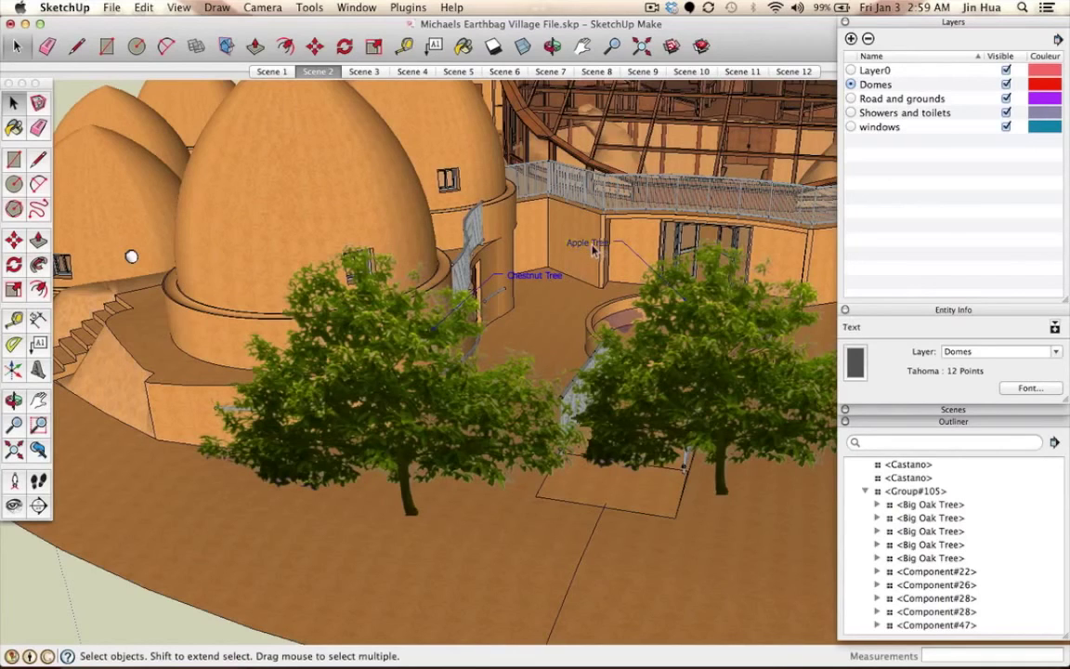
{"action": "left_click", "coordinate": [558, 279], "text": "shift"}
- Refine the selection so both labels remain selected without either tree
{"action": "left_click", "coordinate": [351, 409], "text": "shift"}
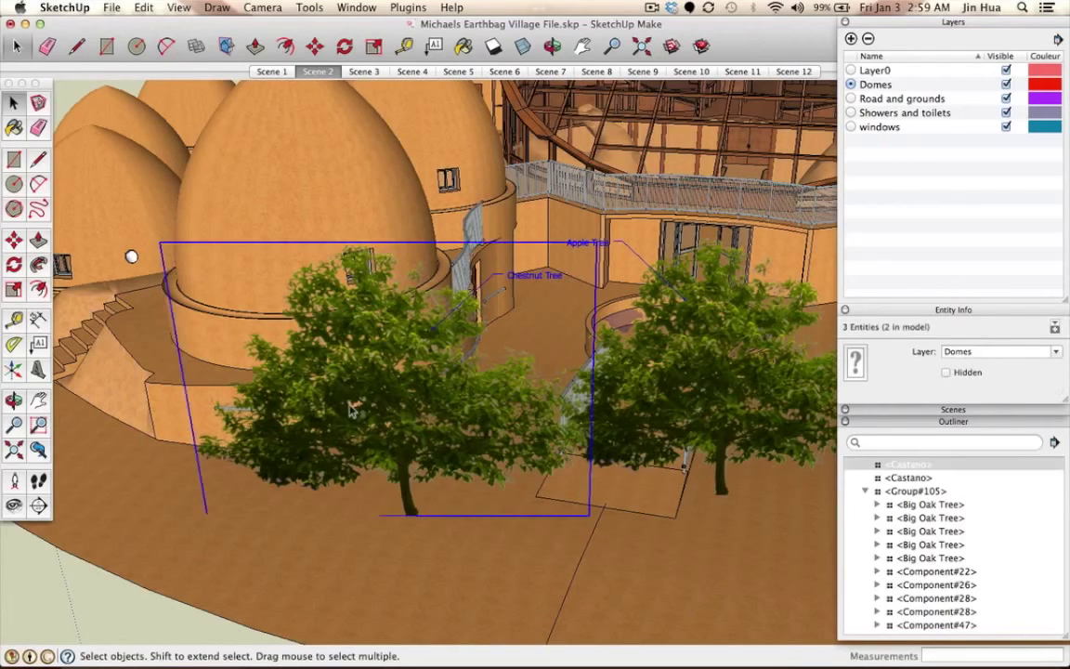
{"action": "left_click", "coordinate": [351, 409], "text": "shift"}
{"action": "left_click", "coordinate": [369, 426], "text": "shift"}
{"action": "left_click", "coordinate": [368, 426], "text": "shift"}
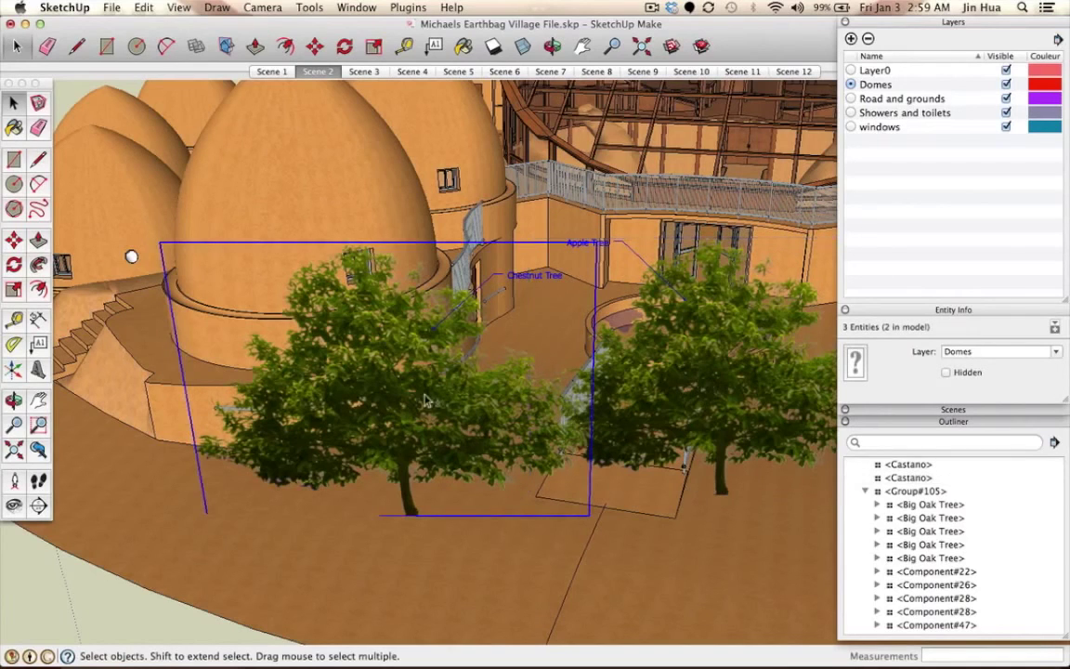
{"action": "left_click", "coordinate": [533, 366], "text": "shift"}
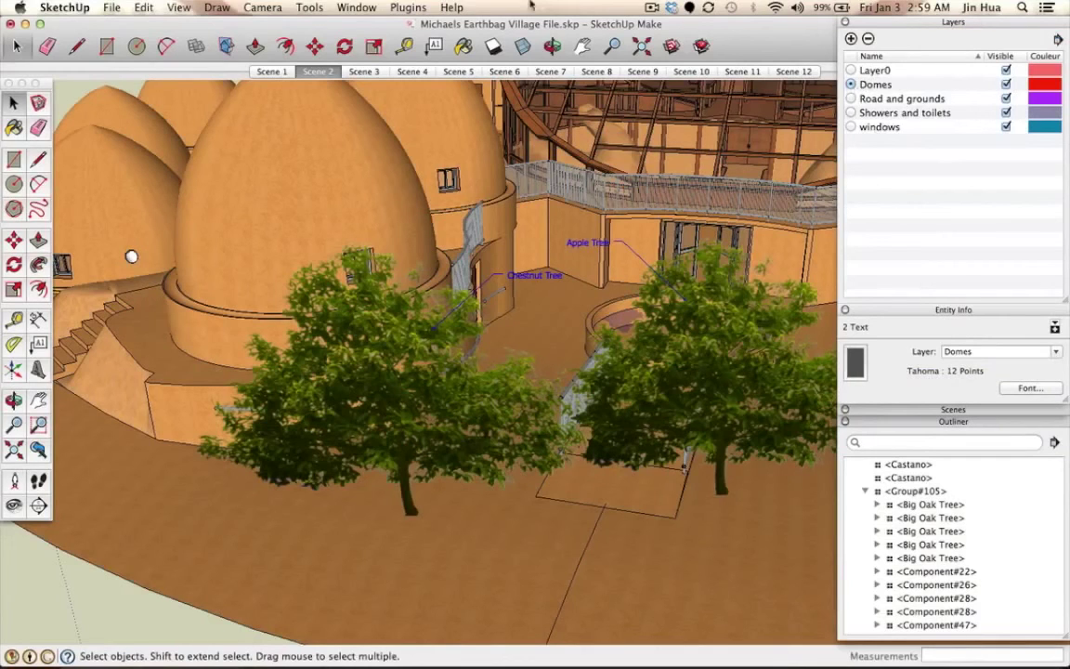
{"action": "left_click", "coordinate": [376, 6]}
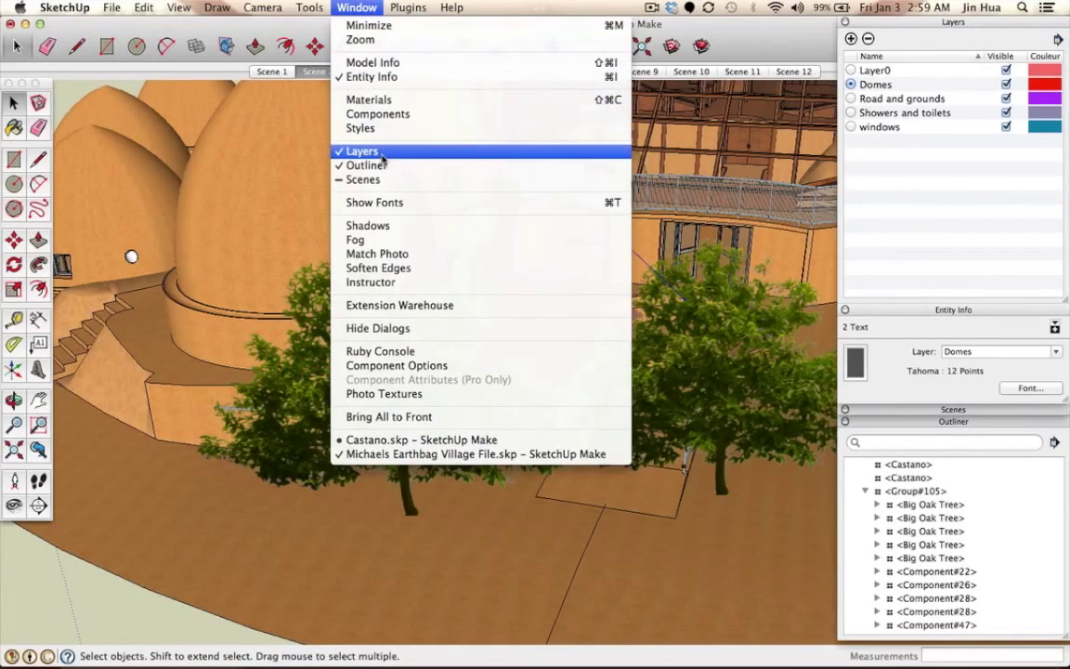
- Create a new layer named 'Labels' in the Layers panel
{"action": "left_click", "coordinate": [894, 174]}
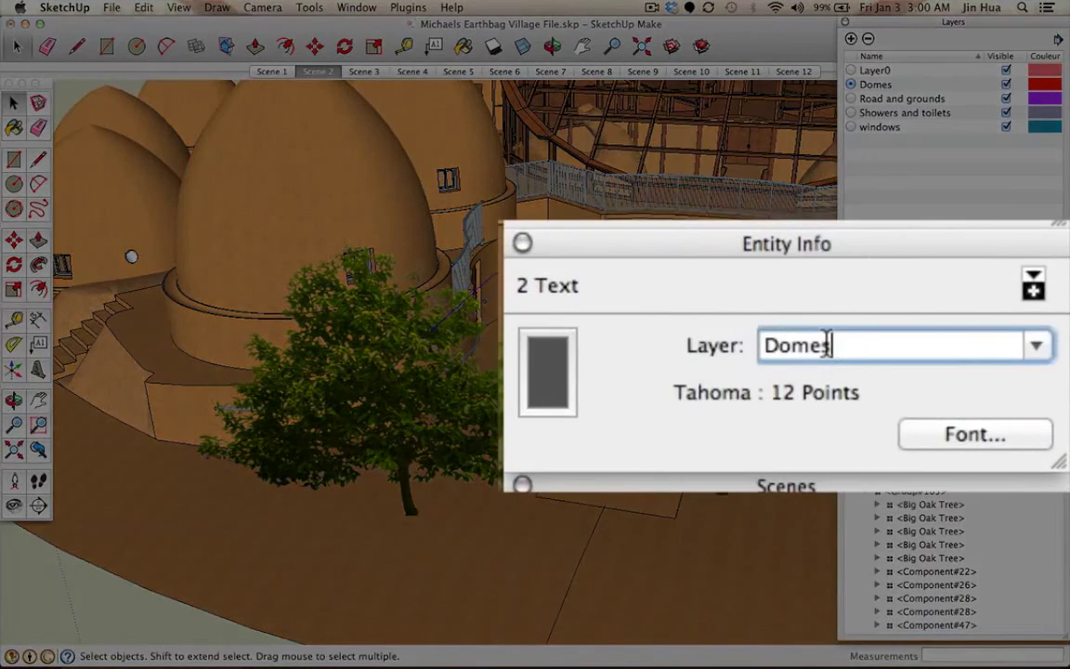
{"action": "left_click_drag", "start_coordinate": [828, 344], "coordinate": [716, 344]}
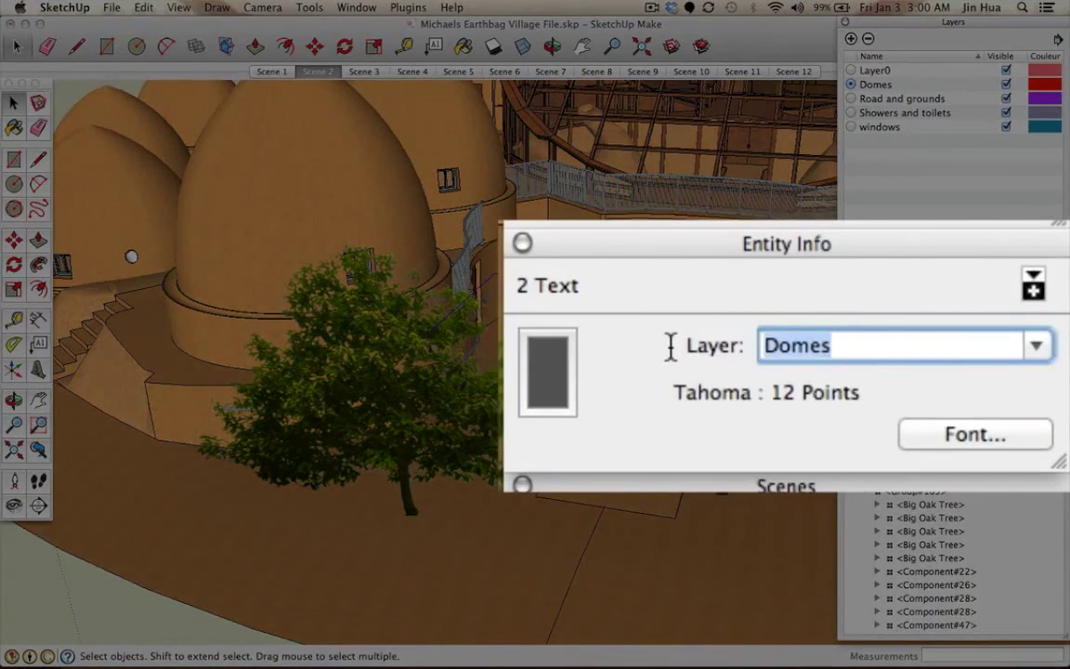
{"action": "type", "text": "Layers"}
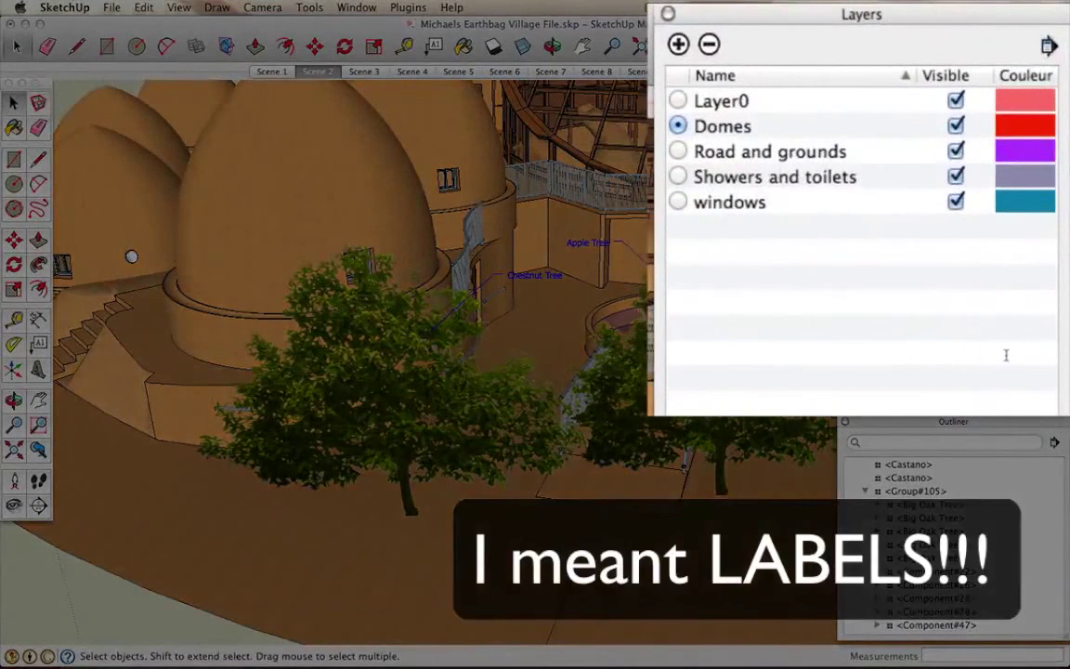
{"action": "left_click", "coordinate": [677, 44]}
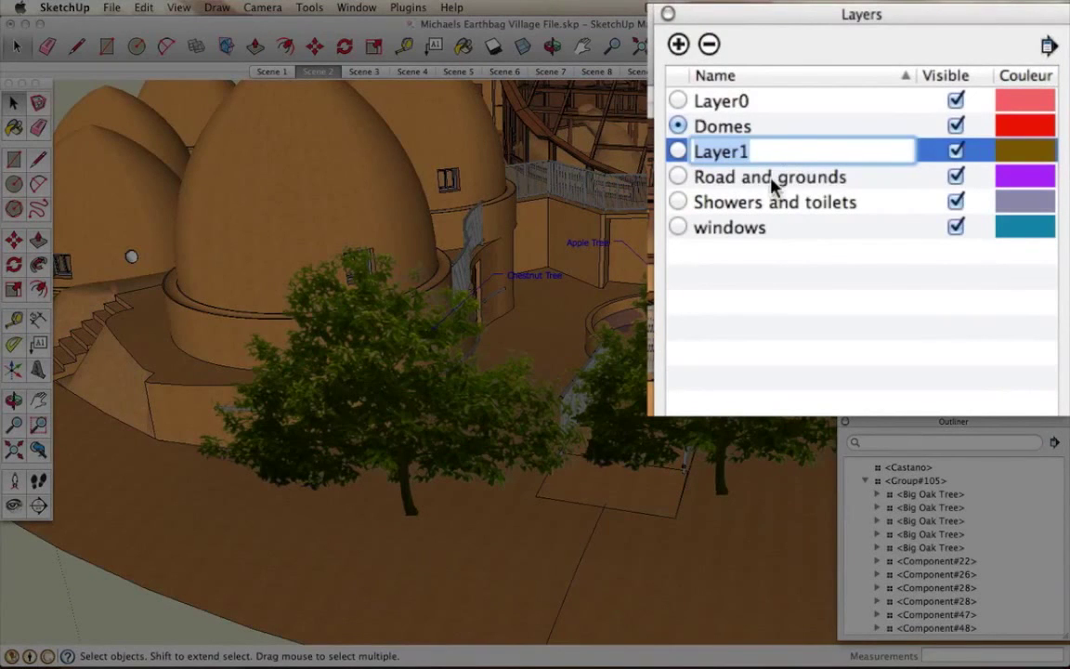
{"action": "type", "text": "Labels"}
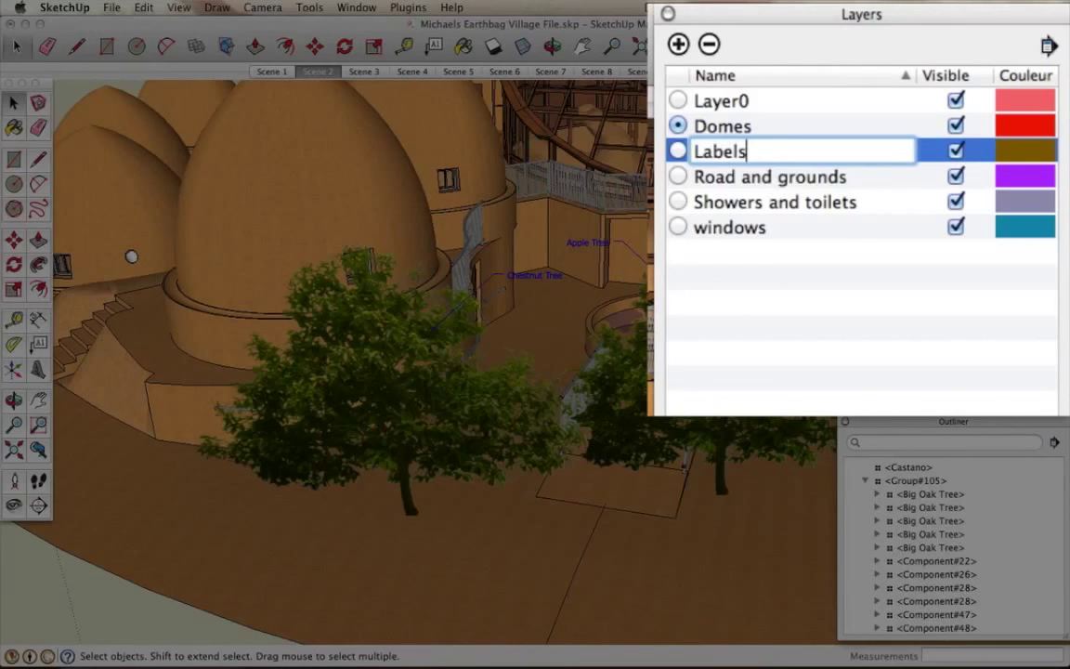
{"action": "key", "text": "Return"}
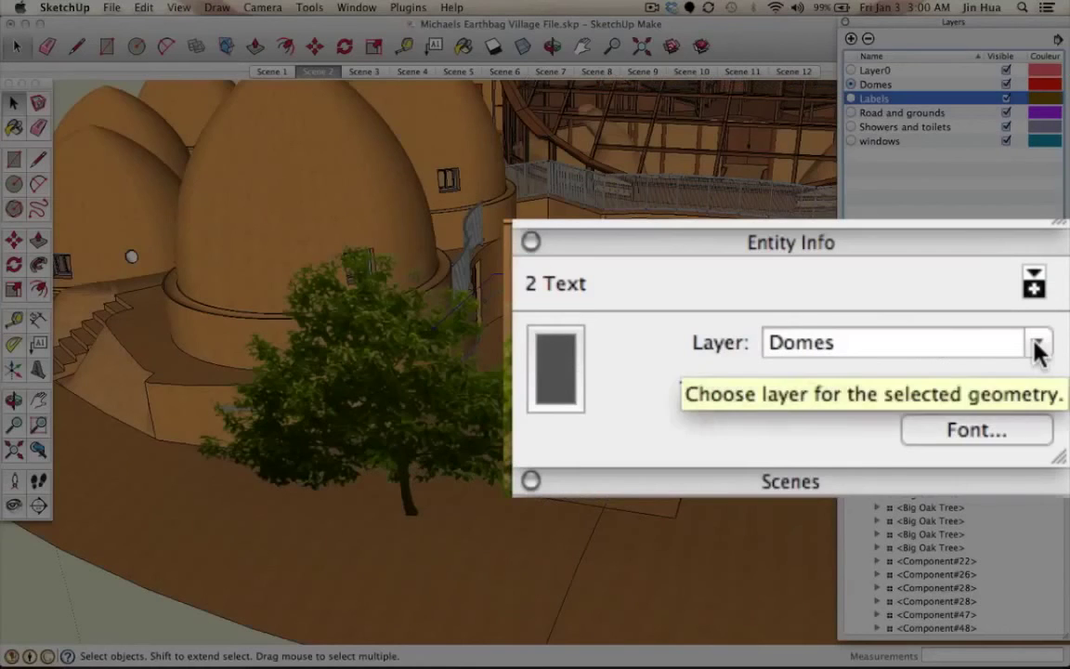
- Put both tree labels on the Labels layer and test hiding and showing it
{"action": "left_click", "coordinate": [1053, 352]}
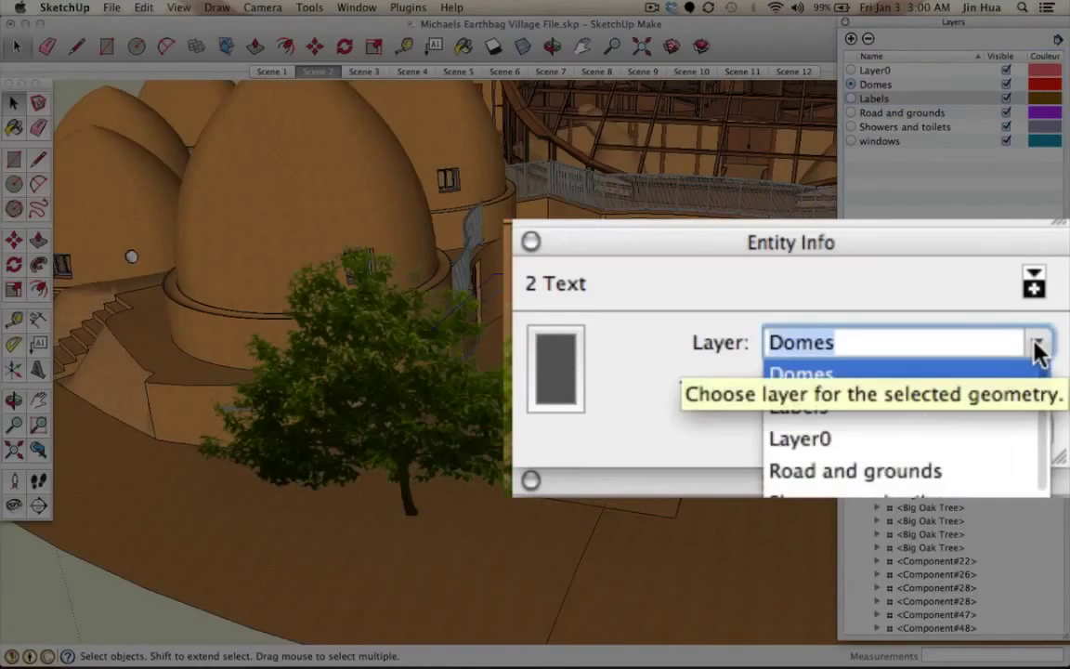
{"action": "left_click", "coordinate": [823, 408]}
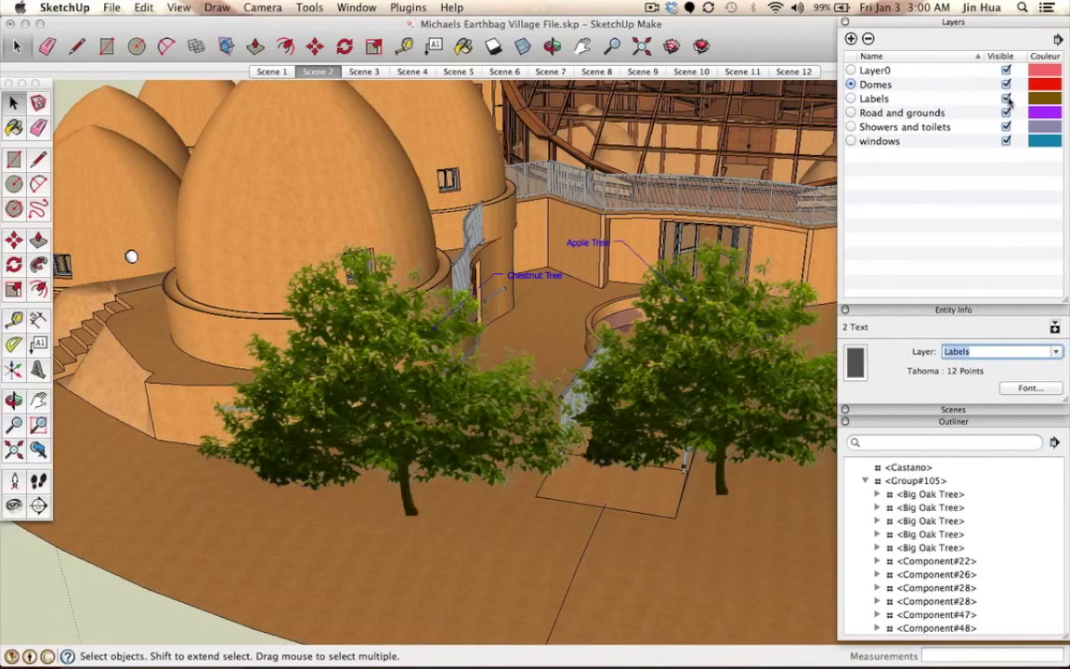
{"action": "left_click", "coordinate": [1006, 99]}
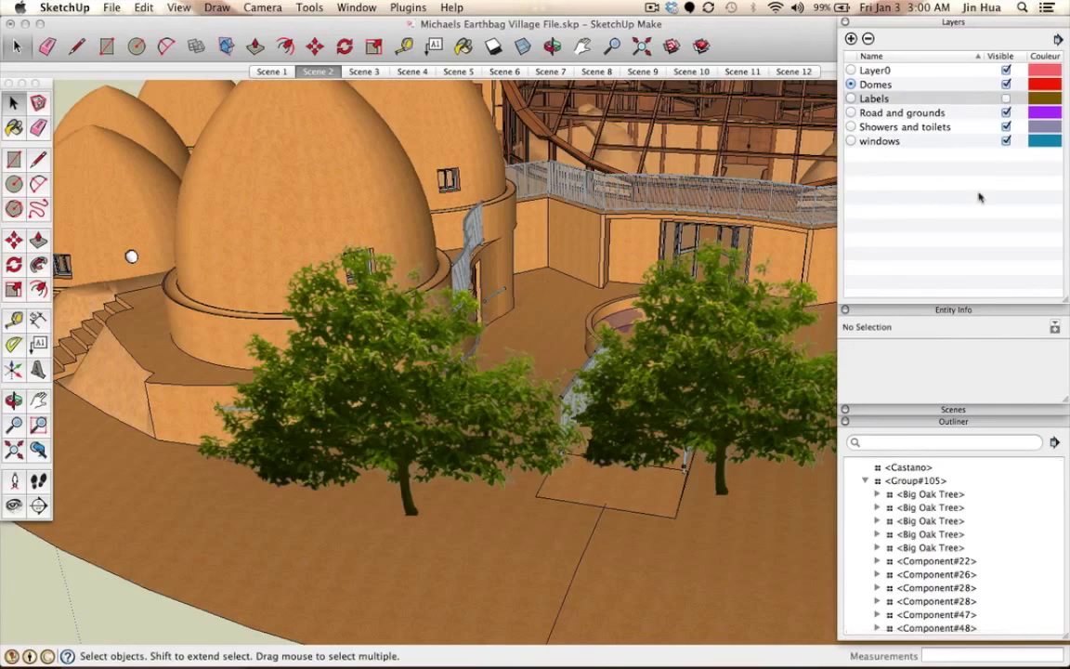
{"action": "left_click", "coordinate": [1006, 98]}
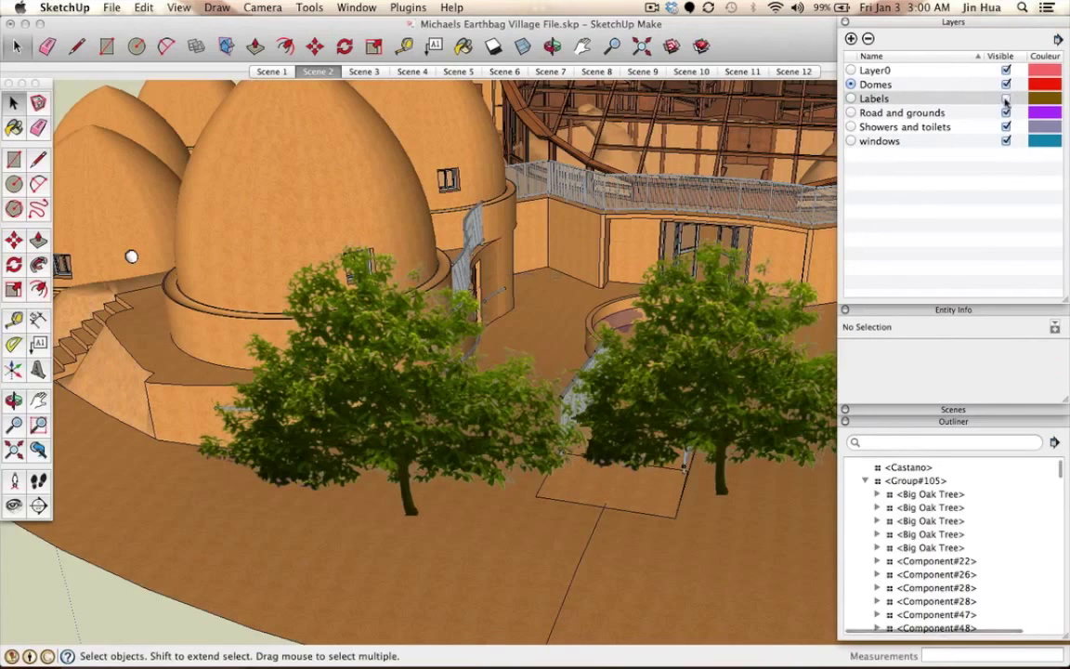
{"action": "left_click", "coordinate": [1005, 99]}
{"action": "left_click", "coordinate": [1006, 98]}
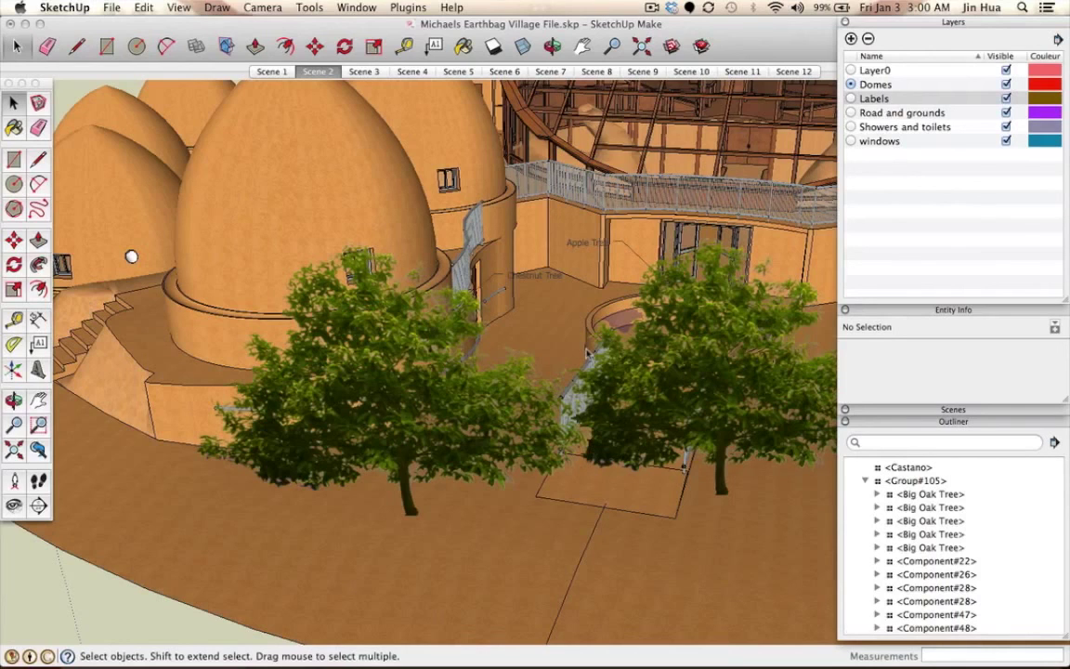
{"action": "middle_click_drag", "start_coordinate": [586, 353], "coordinate": [561, 350]}
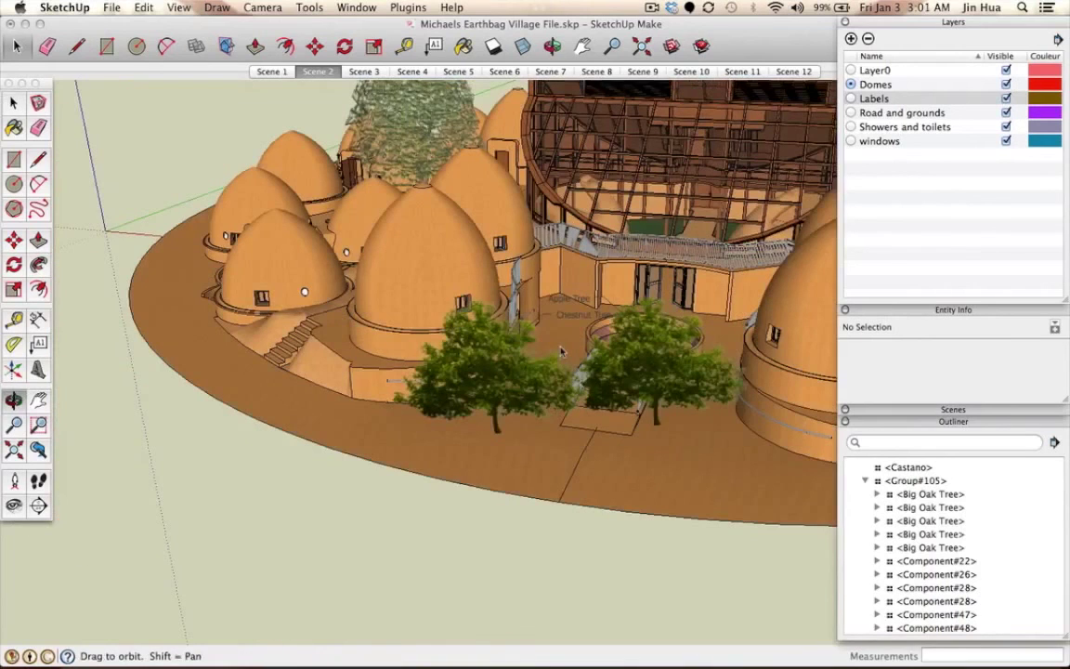